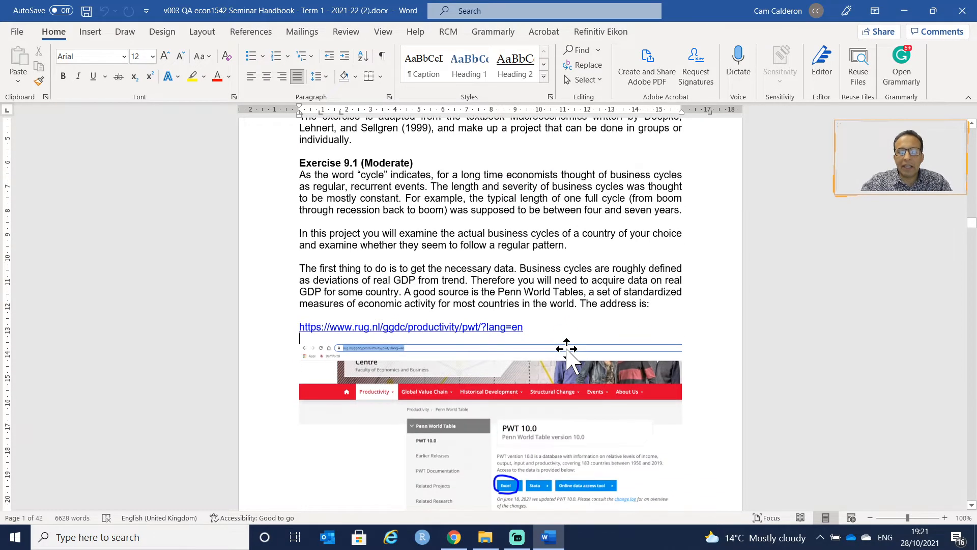
Read the introduction of Exercise 9.1 on examining business cycles and acquiring real GDP data
key(Up)
key(Up)
key(Up)
key(Up)
key(Up)
key(Up)
key(Up)
key(Up)
key(Up)
key(Up)
key(Up)
key(Up)
key(Up)
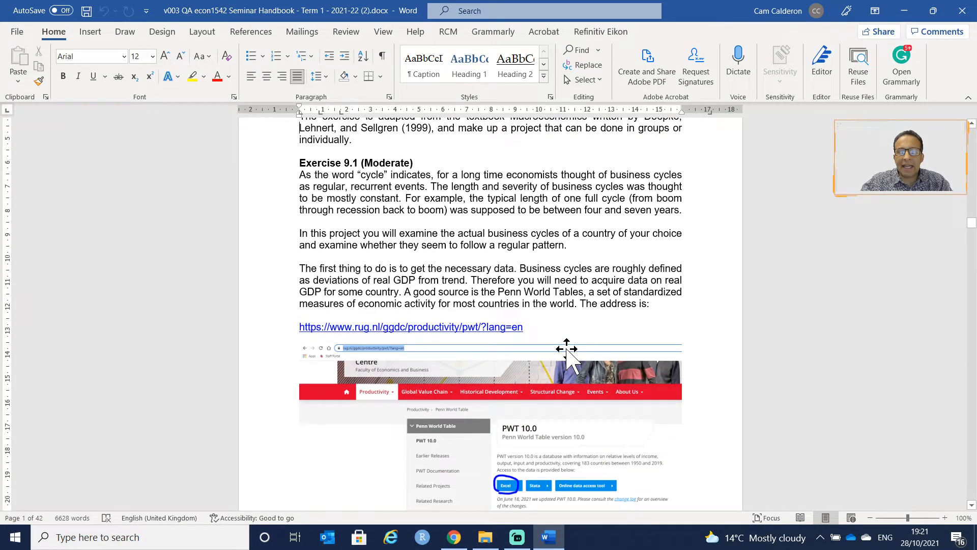
key(Up)
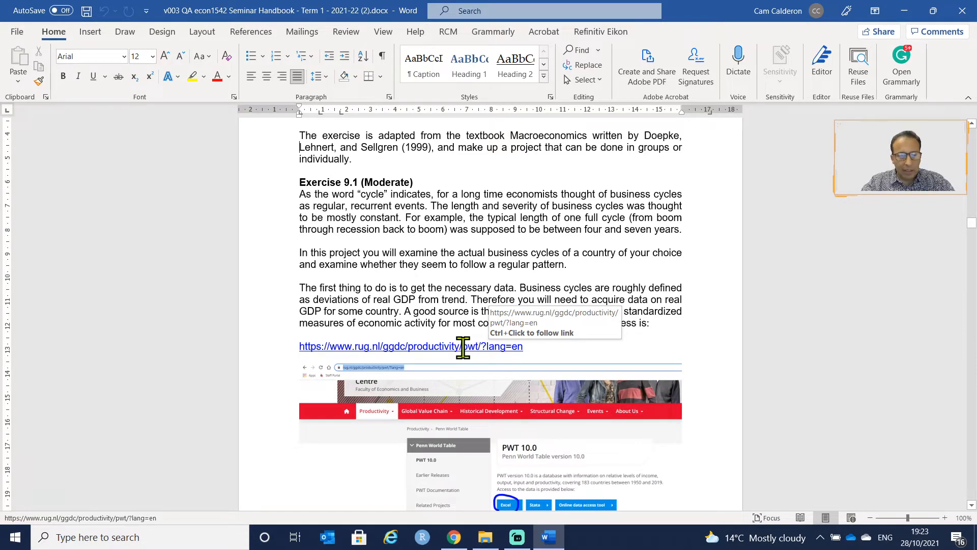
key(Down)
key(Down)
key(Down)
key(Down)
key(Down)
key(Down)
key(Down)
key(Down)
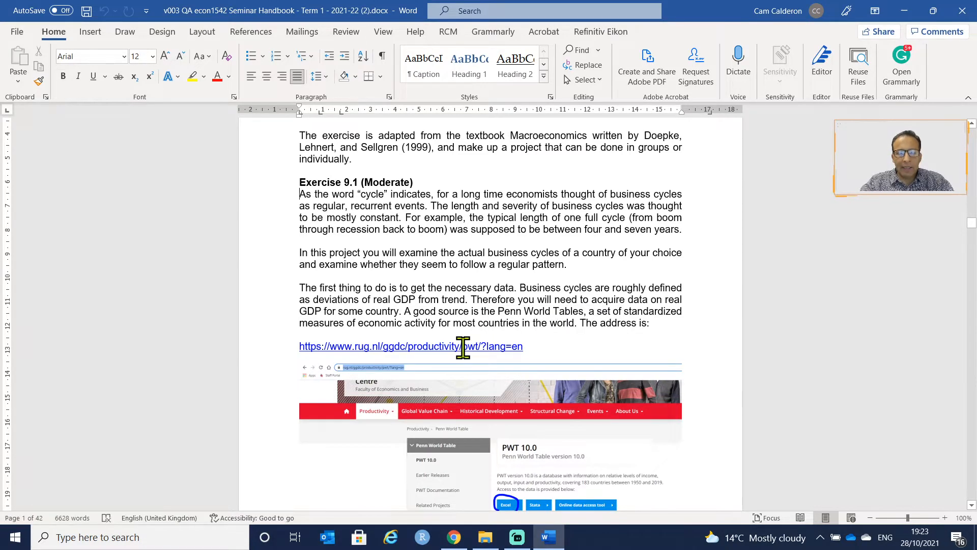
key(Down)
key(Down)
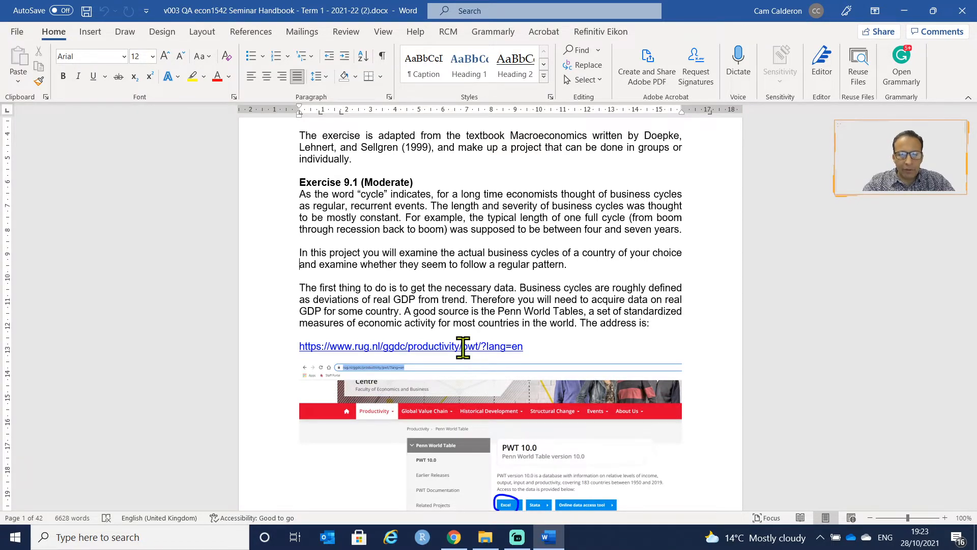
Show the on-screen keyboard and follow the handbook's Penn World Table link, skipping the link verification
key(ctrl+super+o)
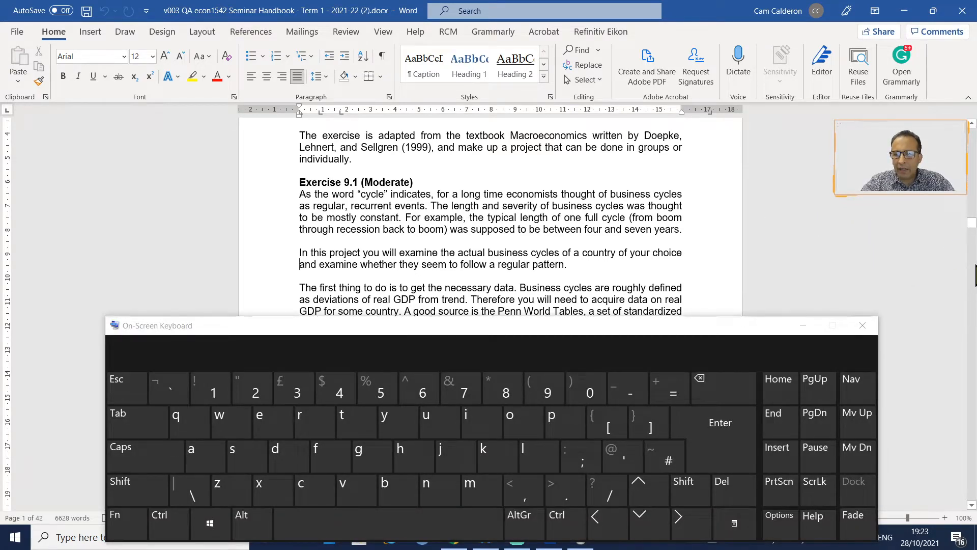
drag(973, 227, 972, 230)
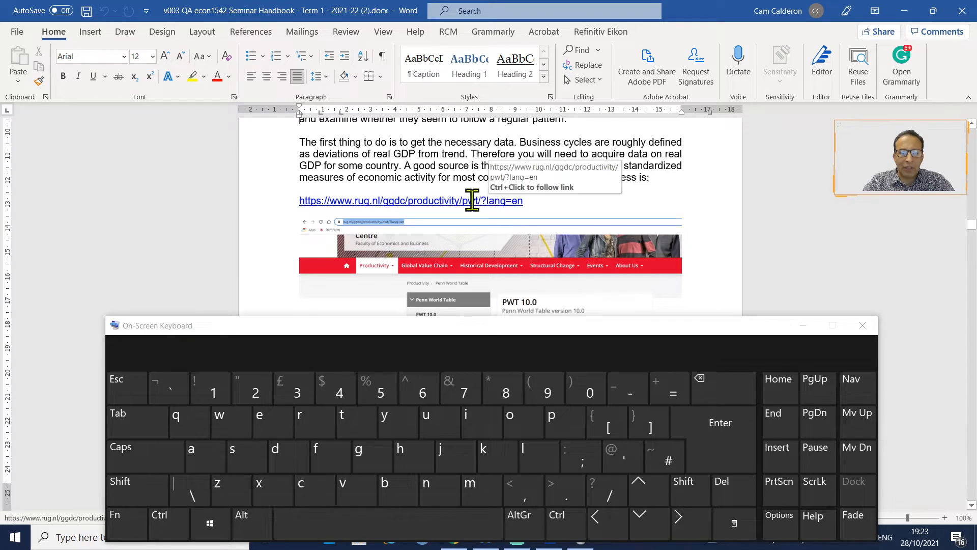
key(ctrl)
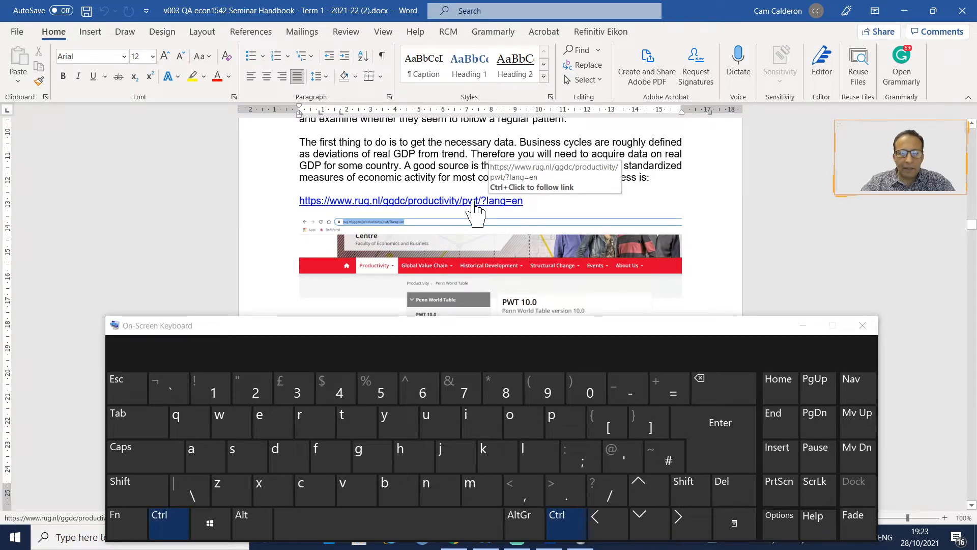
ctrl+click(474, 202)
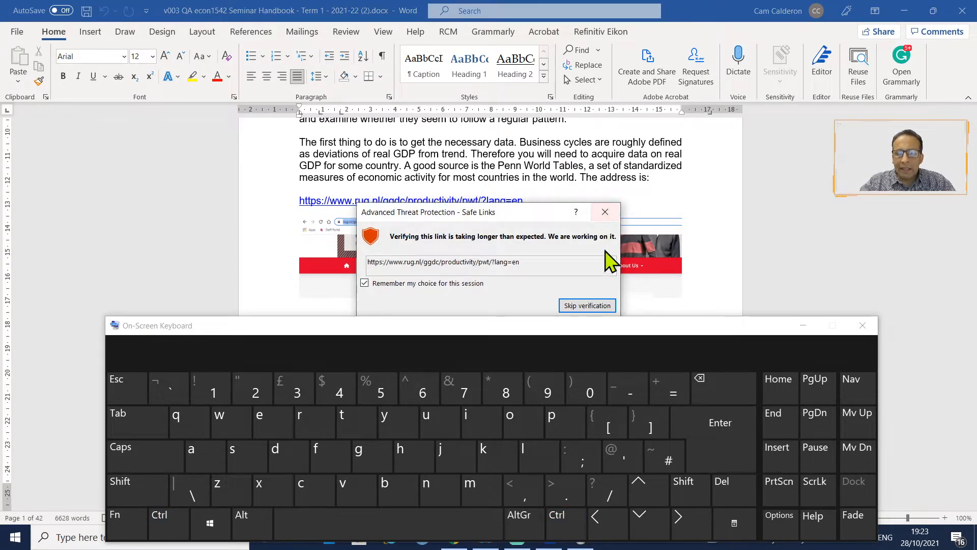
click(592, 306)
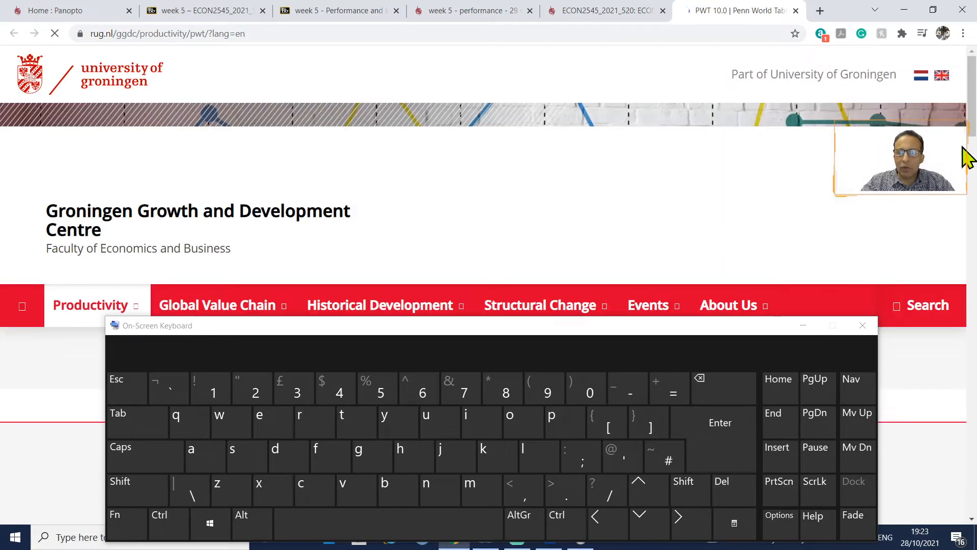
Download the Excel version of the PWT 10.0 data and open the file pwt100 (1).xlsx
scroll(488, 179, down, 5)
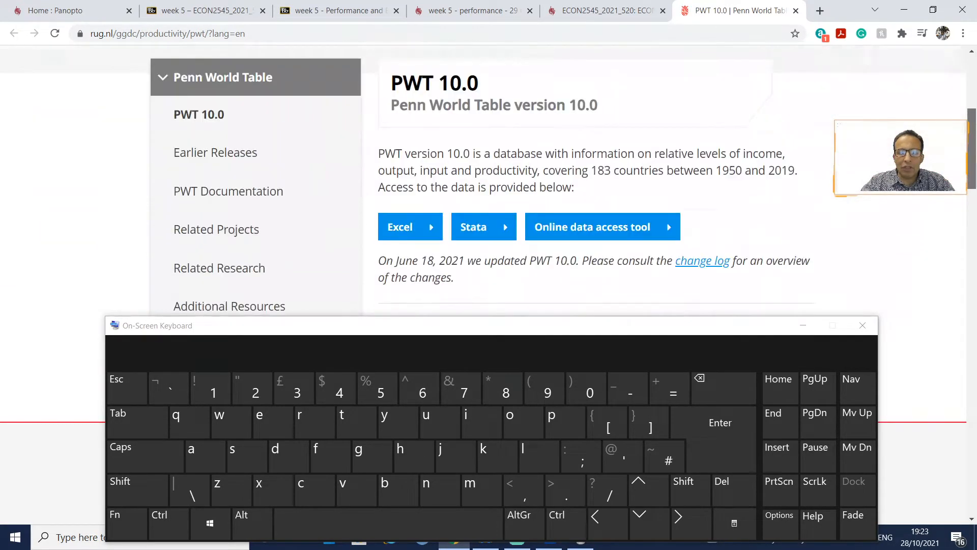
click(398, 133)
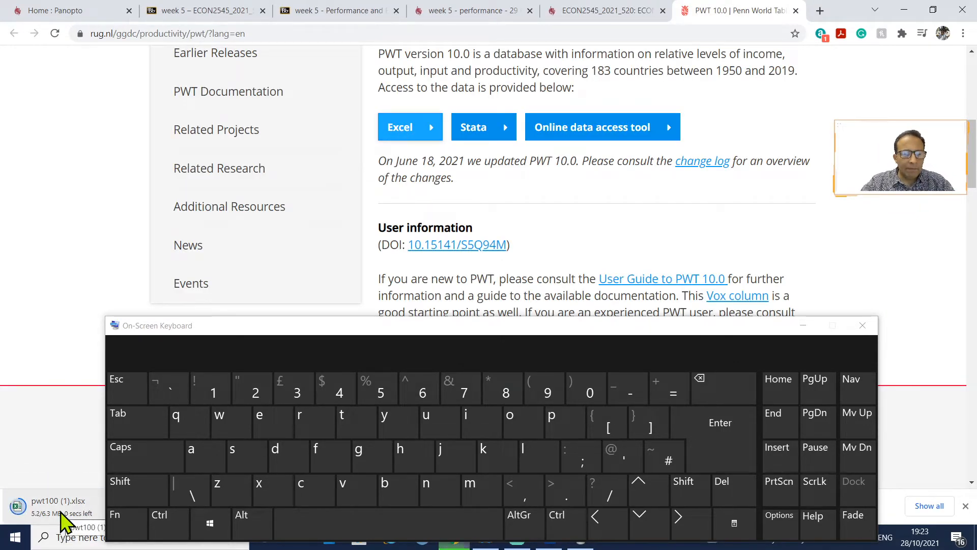
click(60, 512)
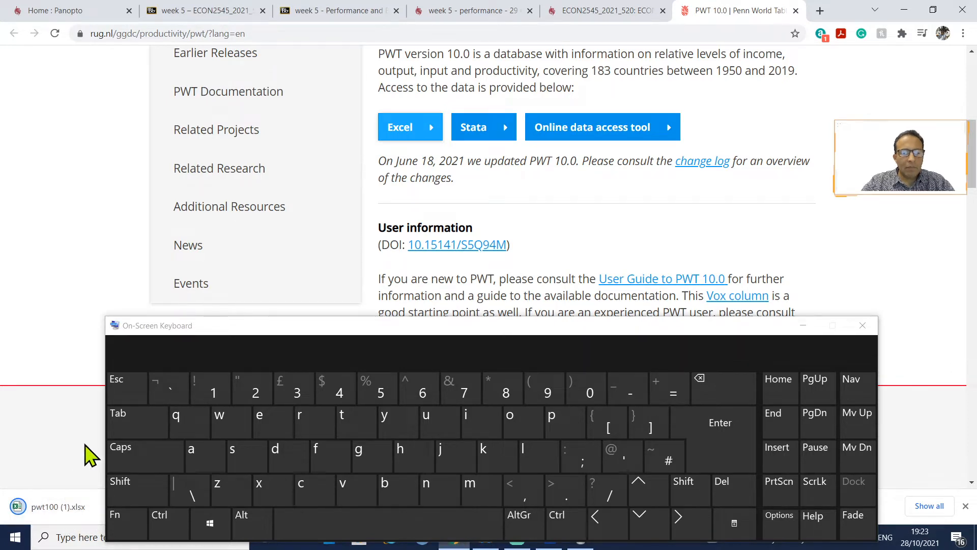
click(63, 504)
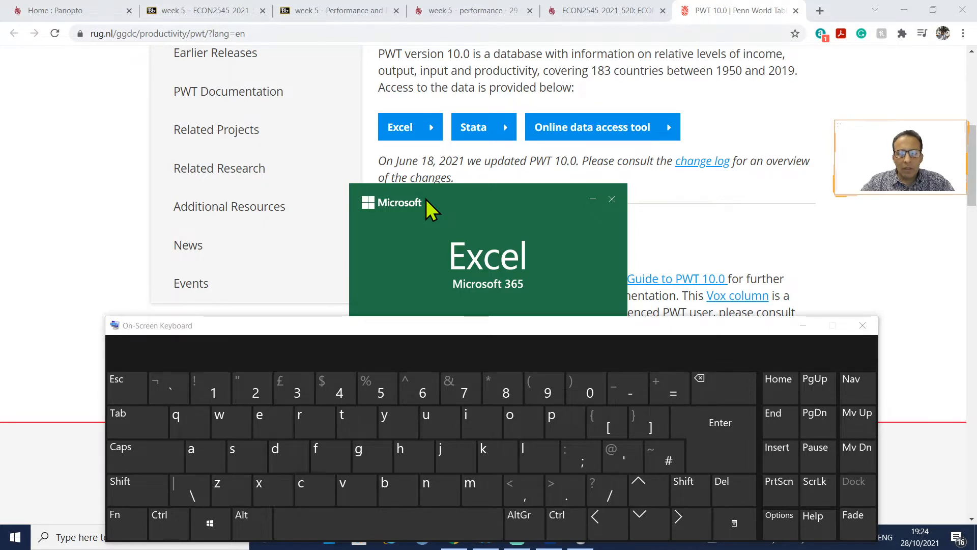
Switch to the seminar handbook in Word and go to the screenshot of the pwt100.xlsx workbook
key(alt+Tab)
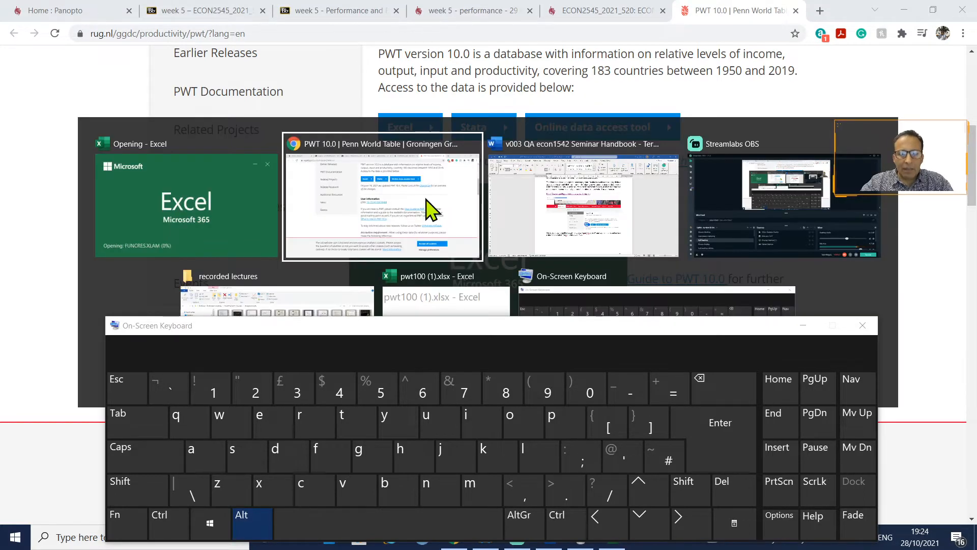
key(alt+Tab)
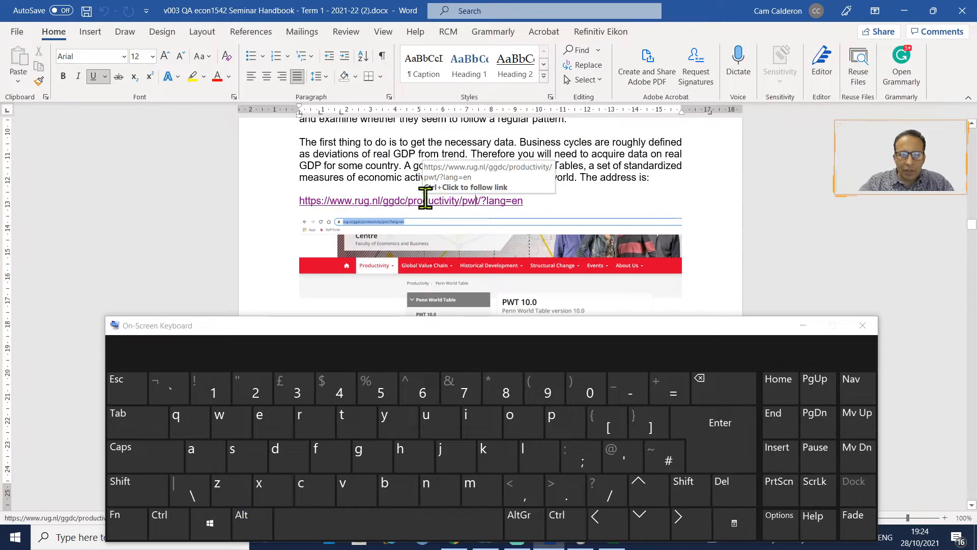
click(425, 198)
scroll(425, 198, down, 5)
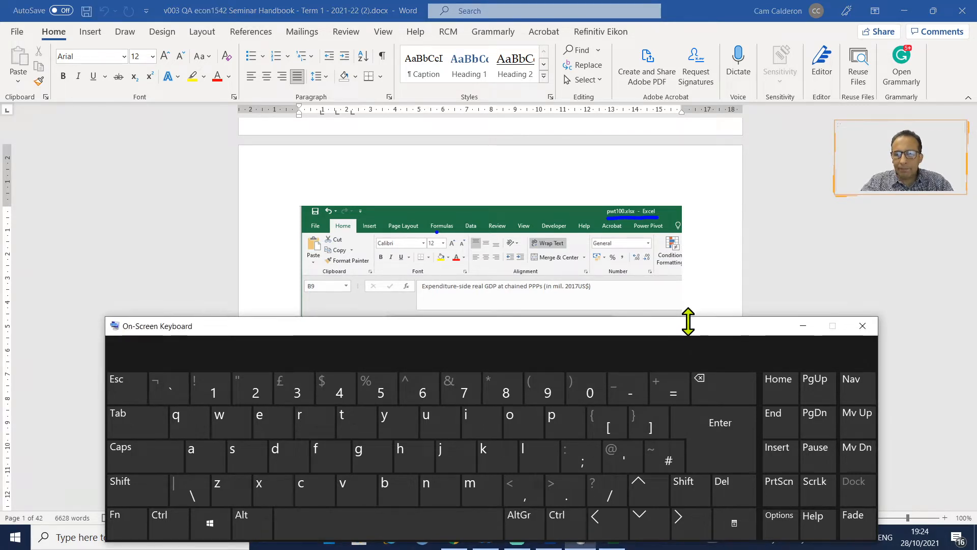
Shrink the on-screen keyboard in height and width so it covers less of the handbook
drag(687, 316, 687, 346)
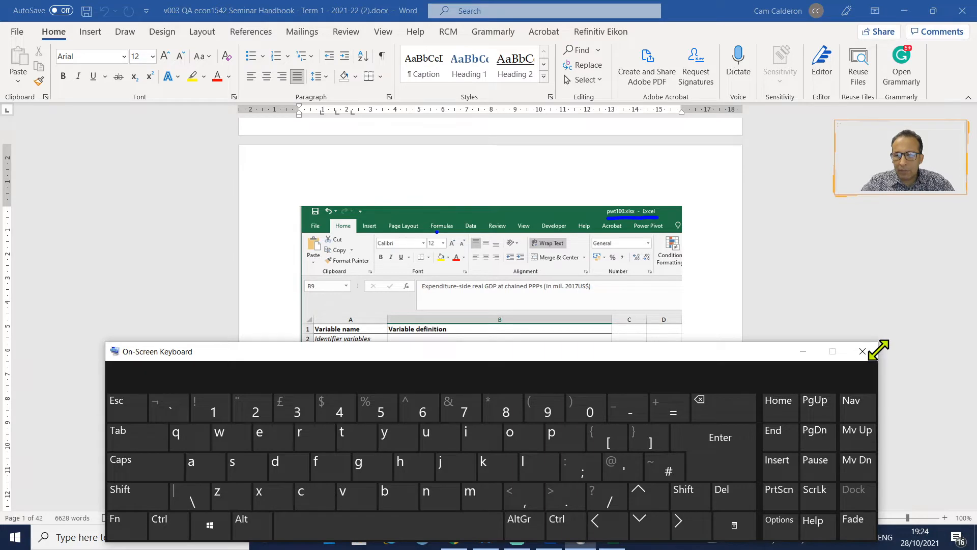
drag(879, 345, 803, 389)
click(860, 323)
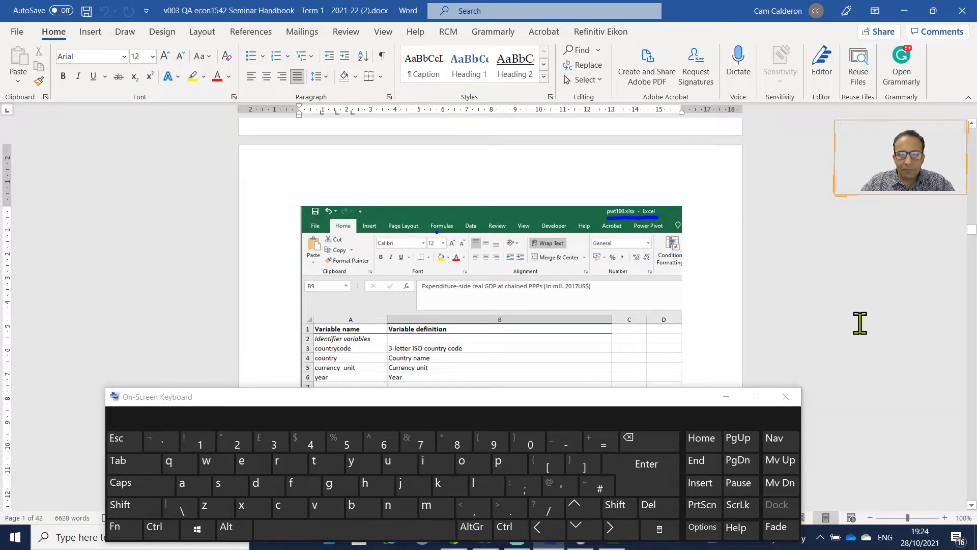
Examine the handbook's Legend sheet screenshot with the highlighted rgdpe definition, and check whether Excel has loaded
scroll(860, 323, down, 8)
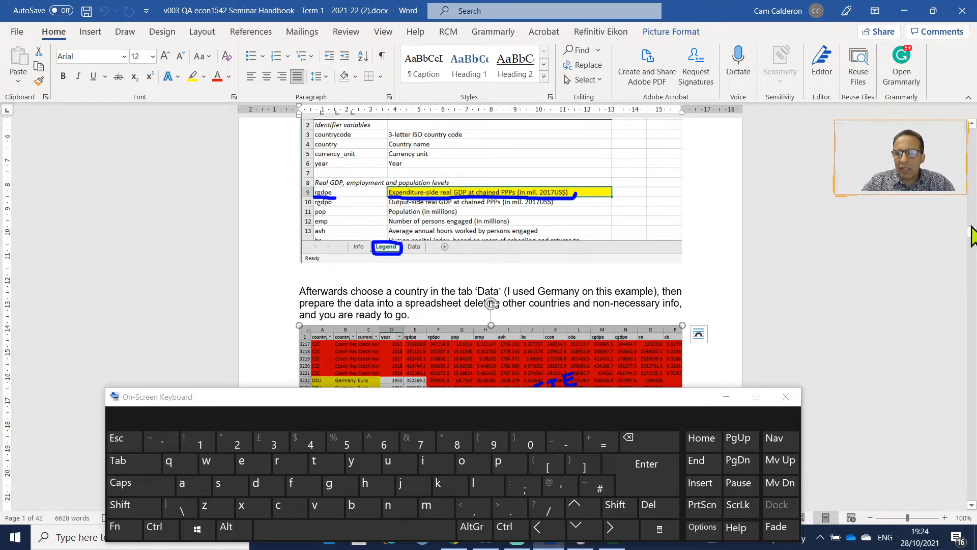
drag(971, 232, 972, 232)
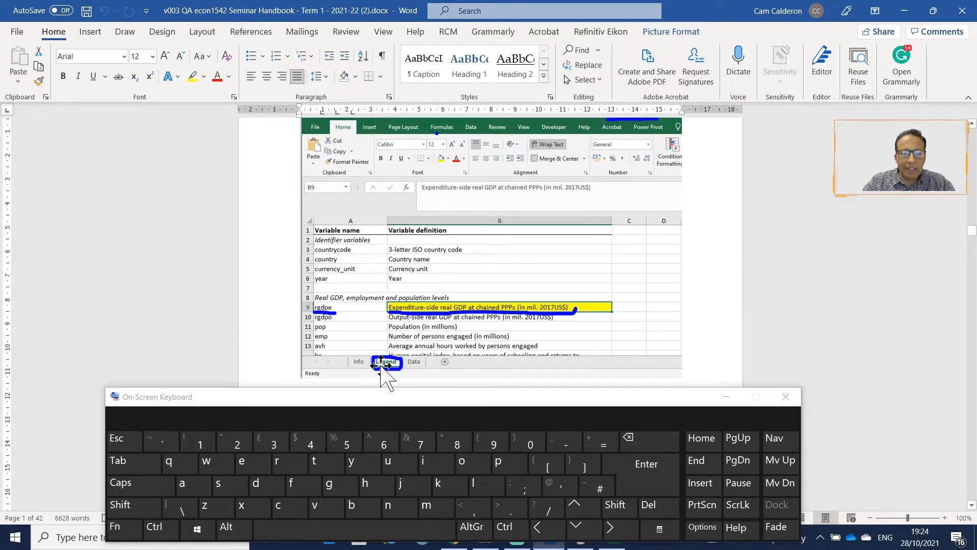
key(alt+Tab)
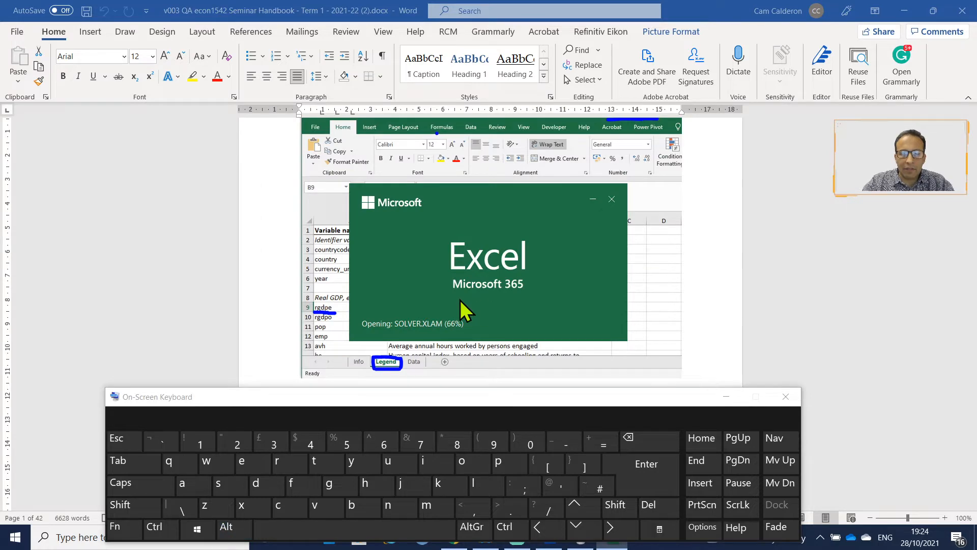
key(alt+Tab)
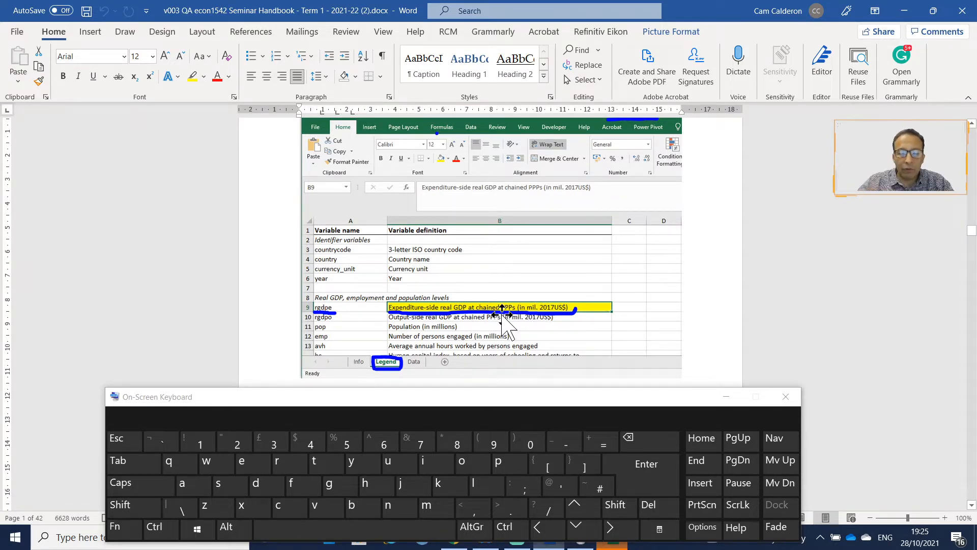
Show the Legend sheet of pwt100 (1).xlsx in Excel and place the workbook side by side with the Word handbook
click(612, 544)
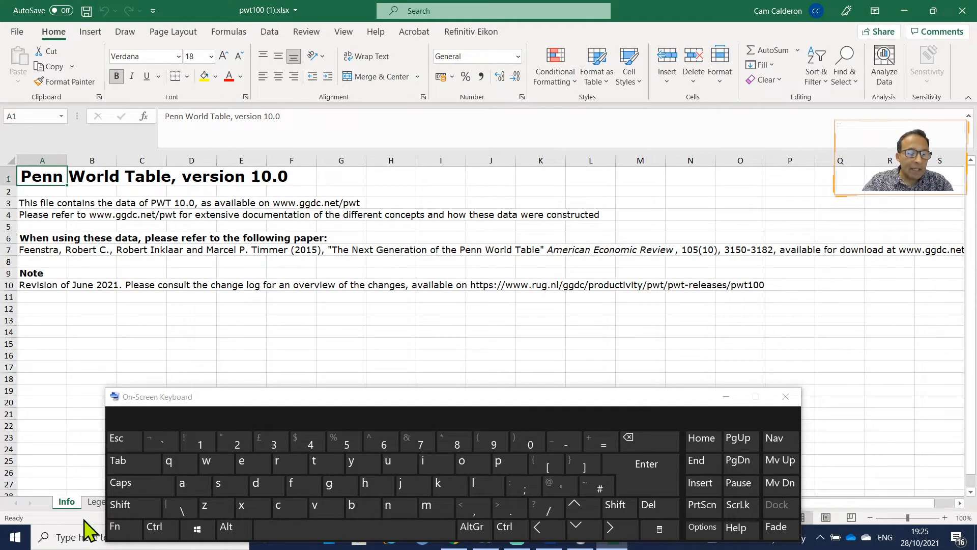
click(94, 502)
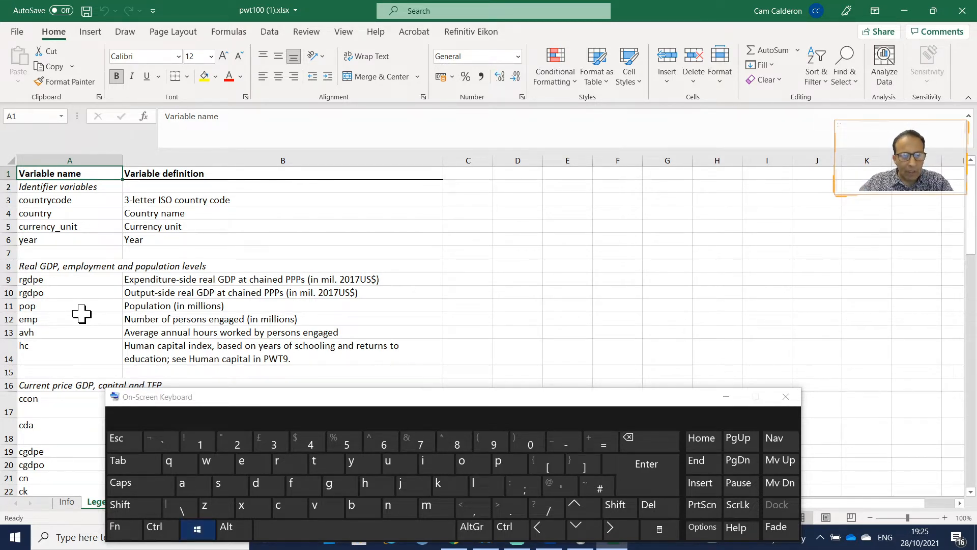
key(super+Left)
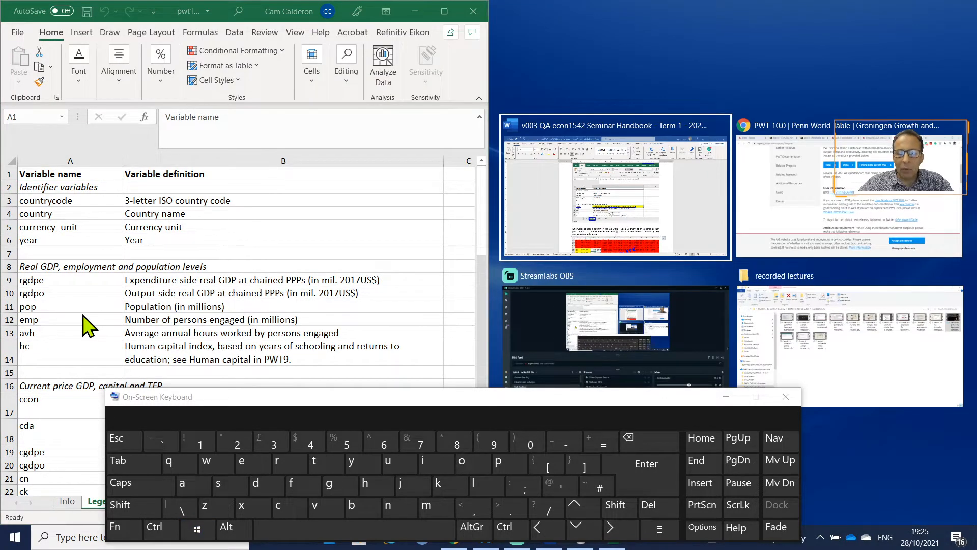
key(Return)
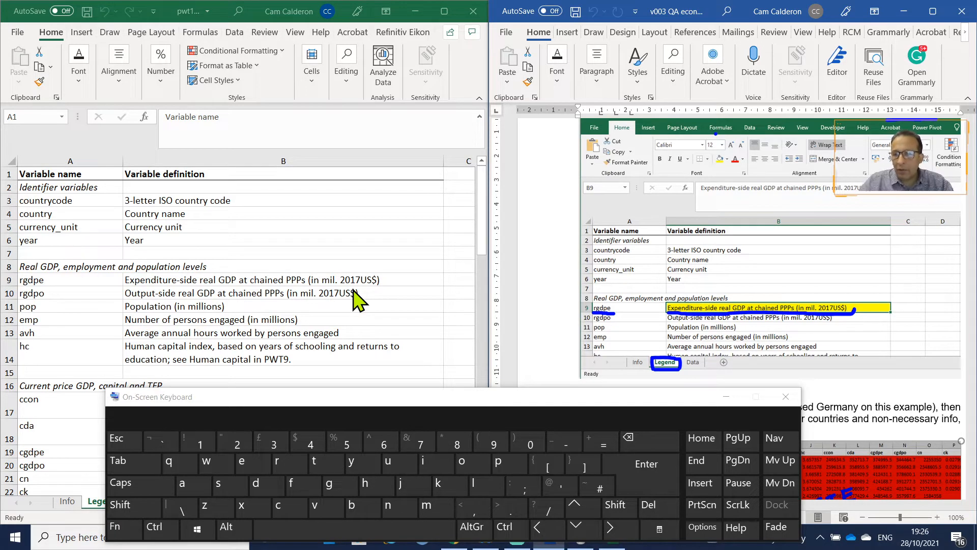
Examine the handbook's Legend and Data screenshots and its instructions for keeping only one country's data
key(Down)
key(Down)
key(Down)
key(Down)
key(Down)
key(Down)
key(Down)
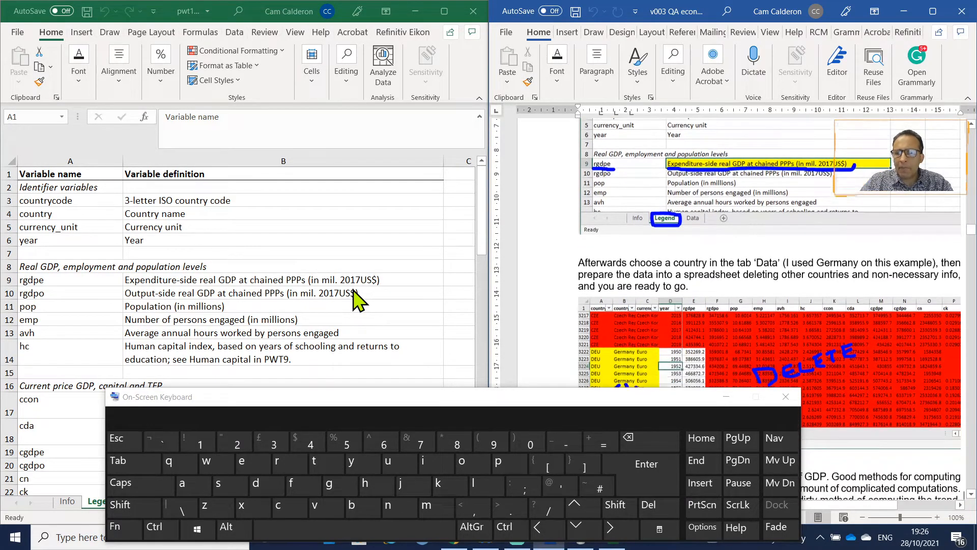
key(Down)
key(Down)
key(Down)
key(Down)
key(Up)
key(Up)
key(Up)
key(Up)
key(Up)
key(Up)
key(Up)
key(Up)
key(Up)
key(Up)
key(Up)
key(Up)
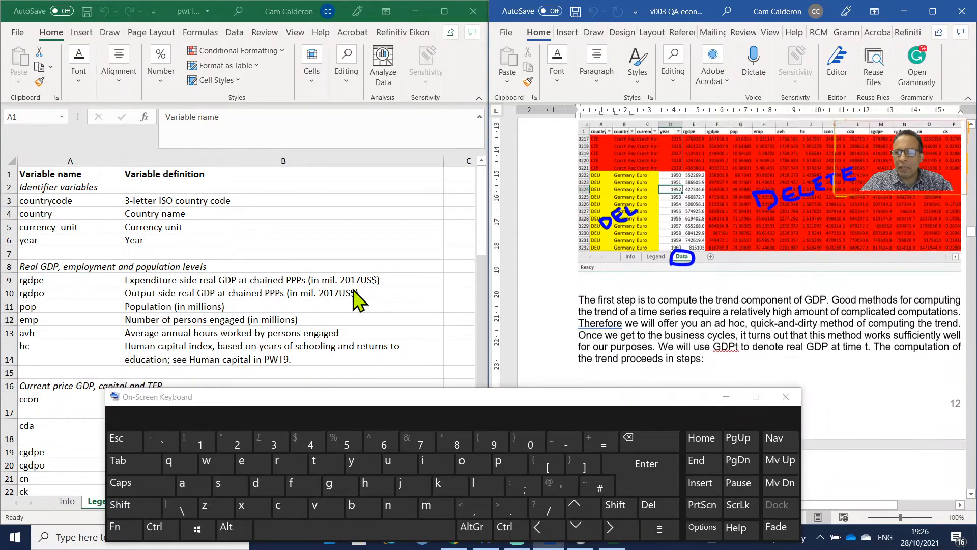
key(Up)
key(Up)
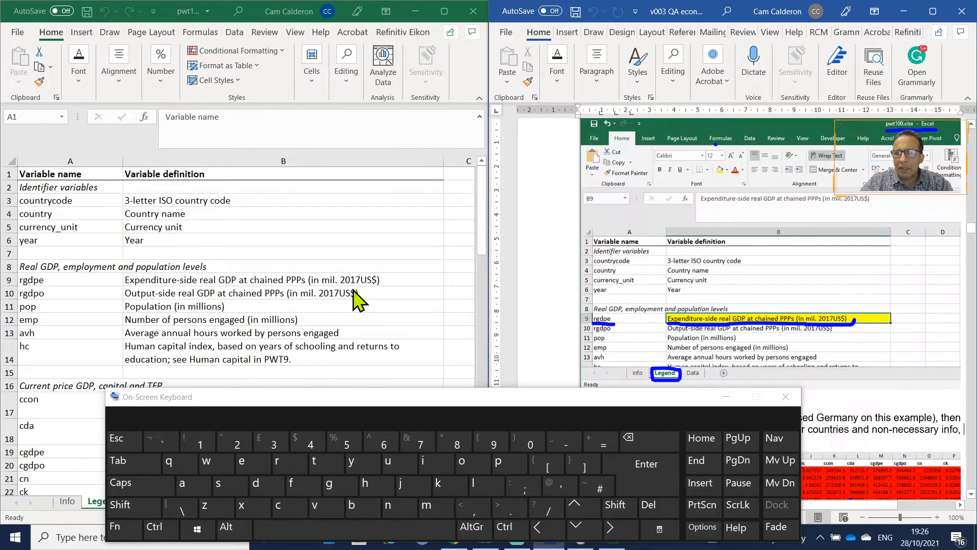
key(Down)
key(Down)
key(Down)
key(Down)
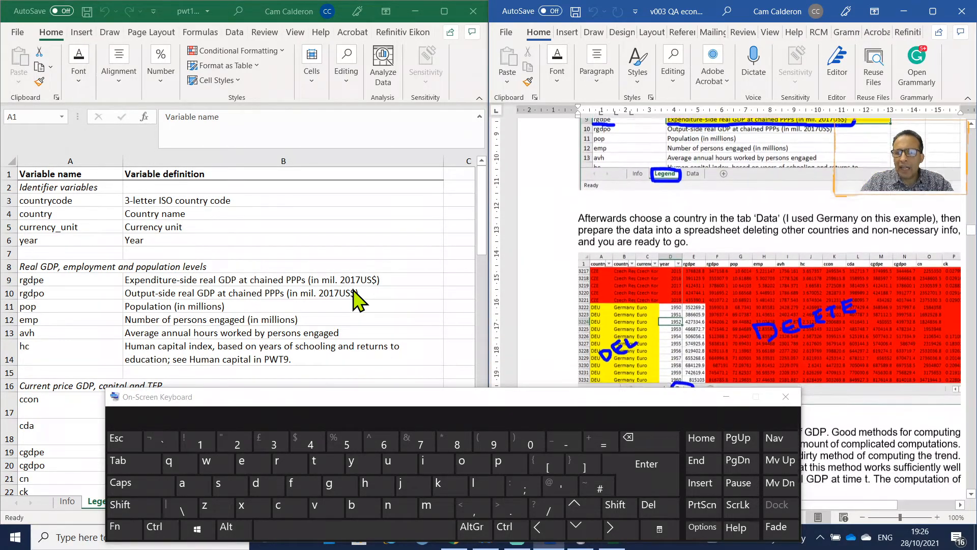
key(Down)
key(Down)
key(Down)
key(Down)
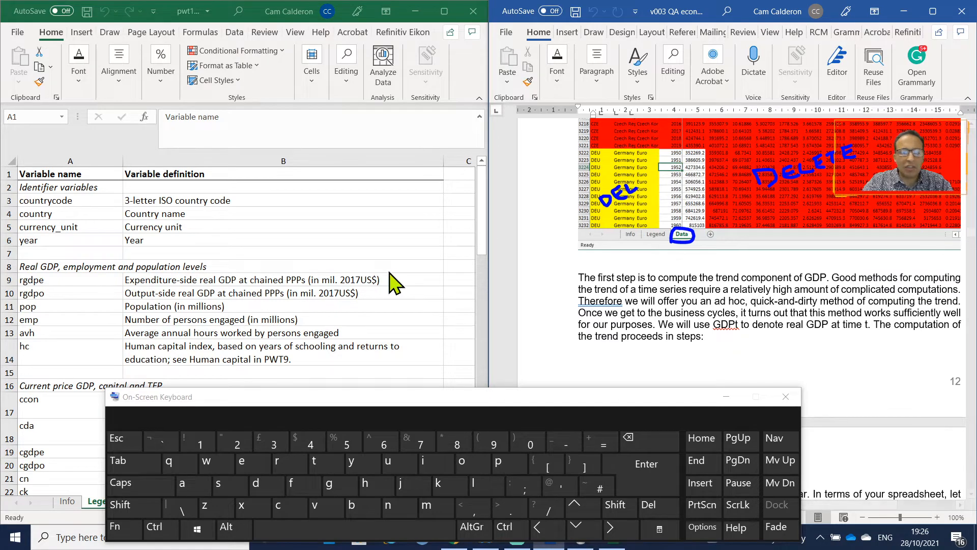
Move the on-screen keyboard clear of the workbook's sheet names and open the Data sheet in Excel
click(96, 426)
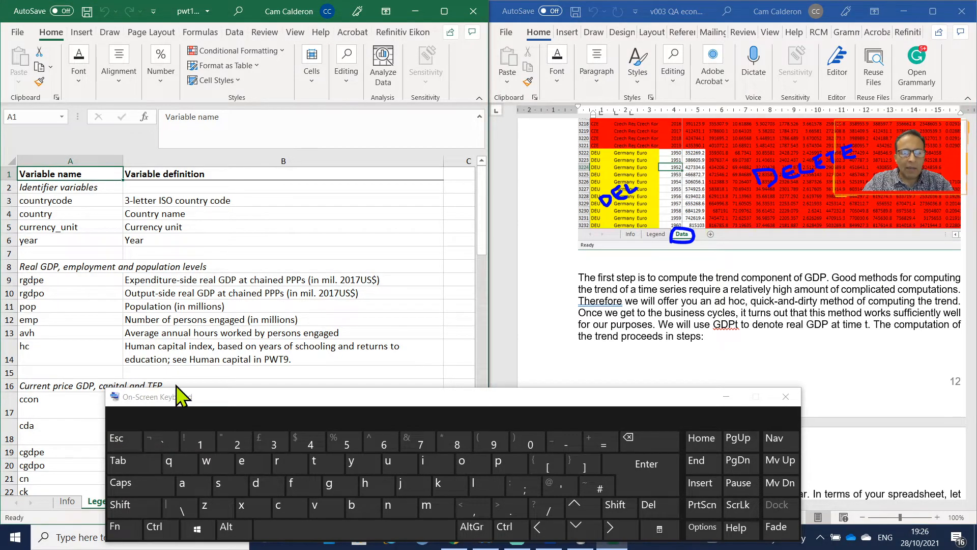
drag(299, 400, 462, 411)
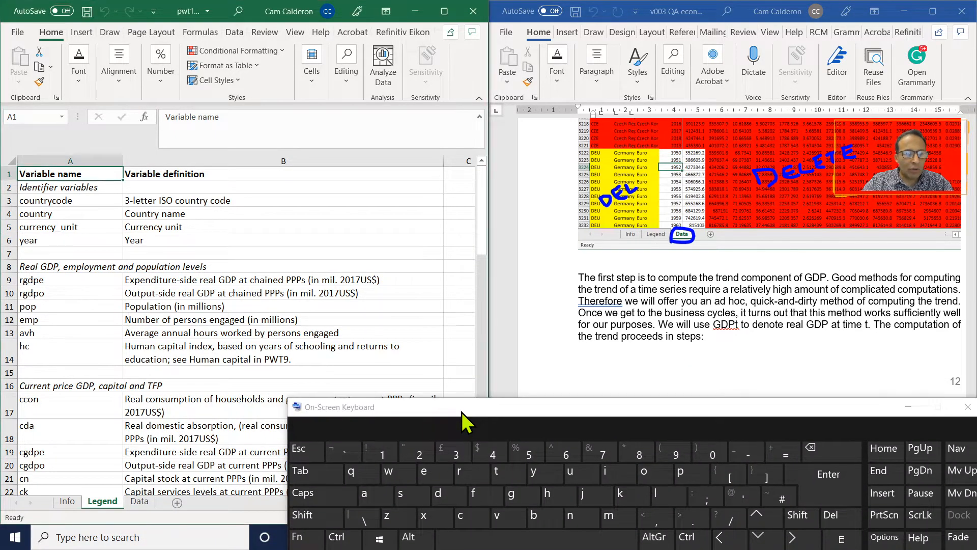
click(139, 501)
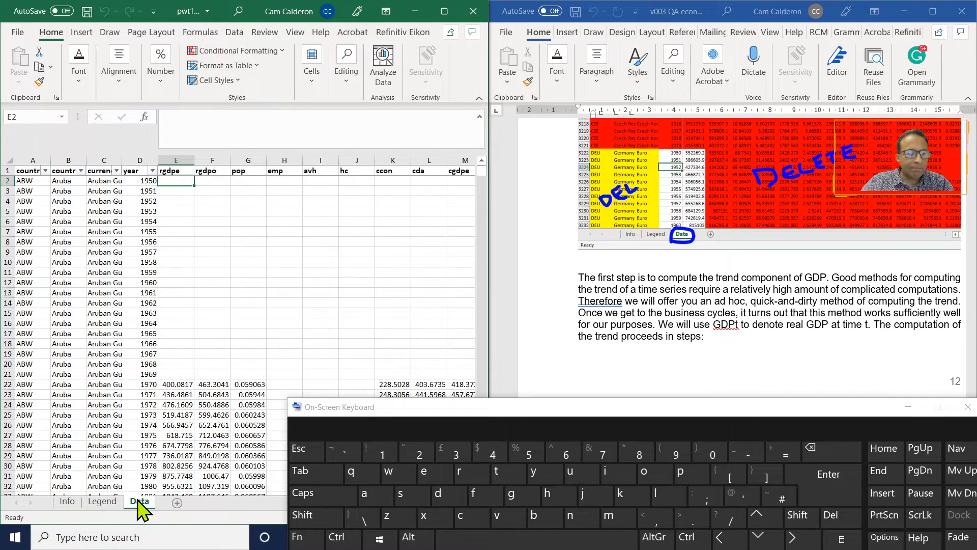
Select cell B2, the first entry in the country name column of the Data sheet
key(Left)
key(Left)
key(Left)
key(Left)
key(Right)
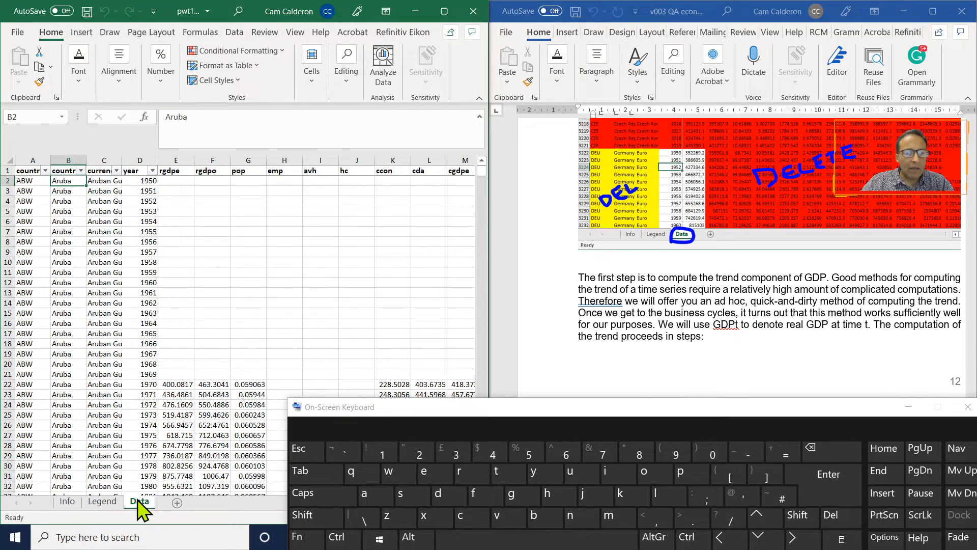
Examine Aruba's rows in the Data sheet to find the first year with real GDP values
key(Down)
key(Down)
key(Down)
key(Down)
key(Right)
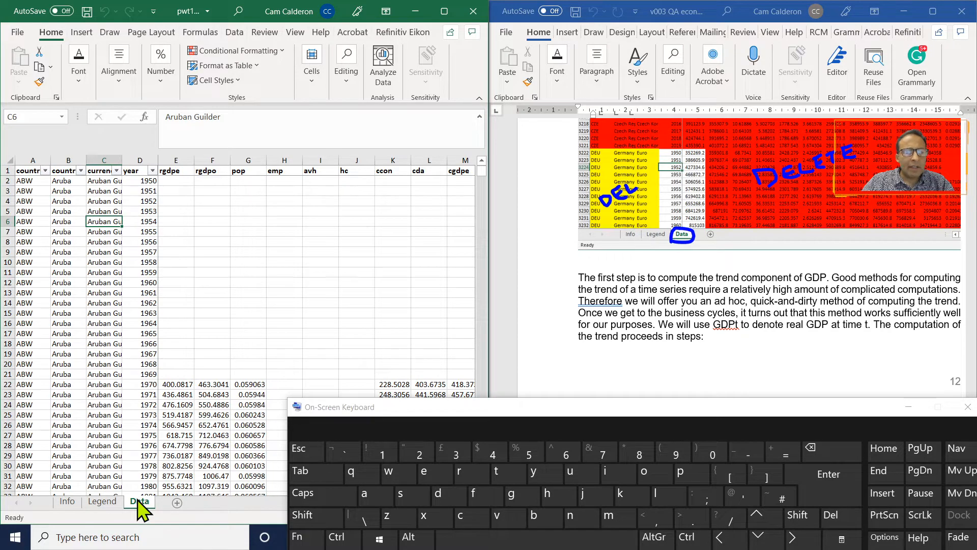
key(Down)
key(Down)
key(Down)
key(Down)
key(Down)
key(Down)
key(Down)
key(Down)
key(Down)
key(Down)
key(Down)
key(Down)
key(Down)
key(Down)
key(Down)
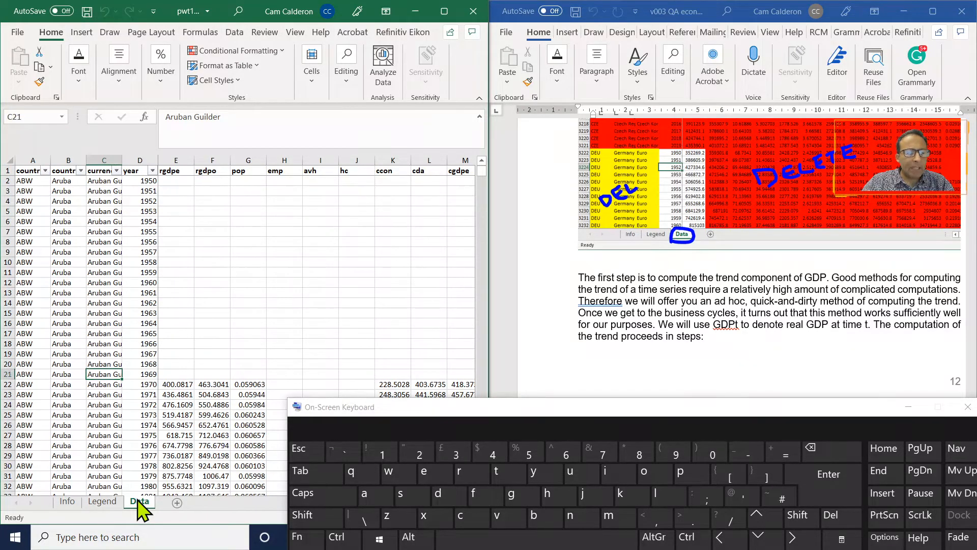
key(Down)
key(Right)
key(Right)
key(Right)
key(Left)
key(Right)
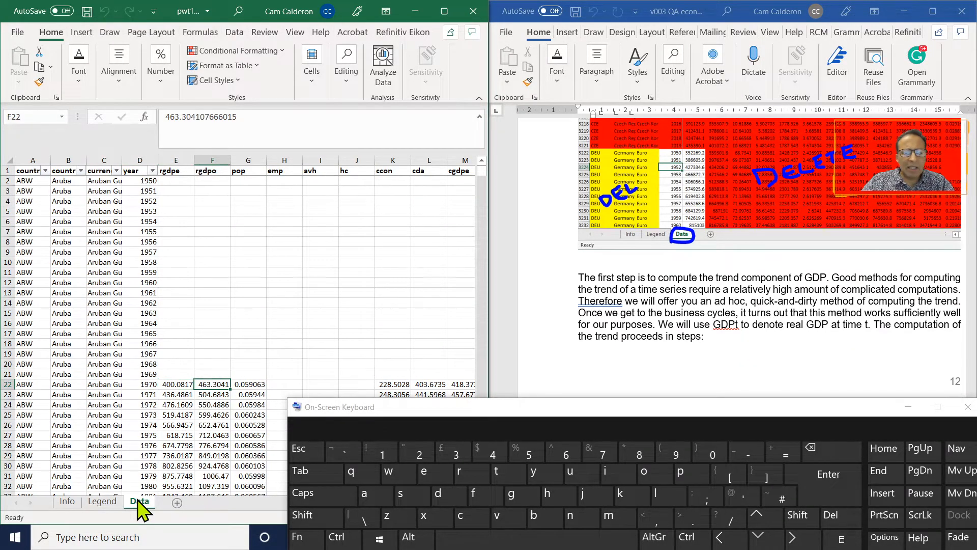
key(Left)
key(Left)
key(Left)
key(Left)
key(Left)
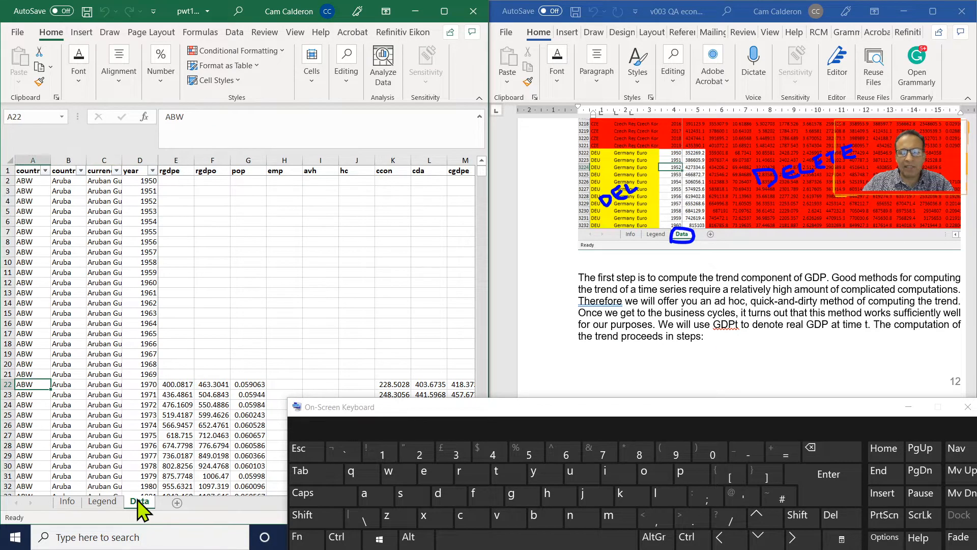
Delete rows 2 to 21 of the Data sheet, covering Aruba's years 1950 to 1969 without GDP data
key(Up)
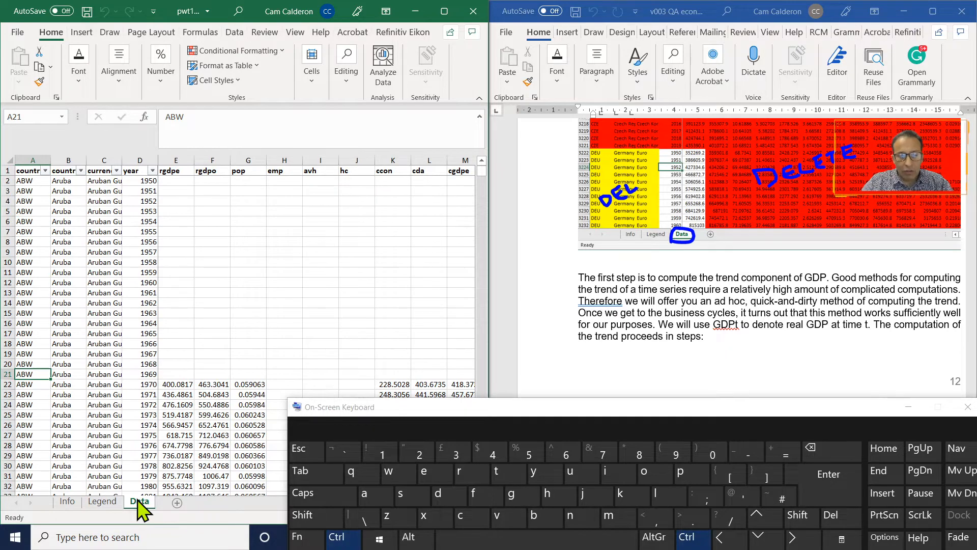
key(shift)
key(ctrl+shift+Up)
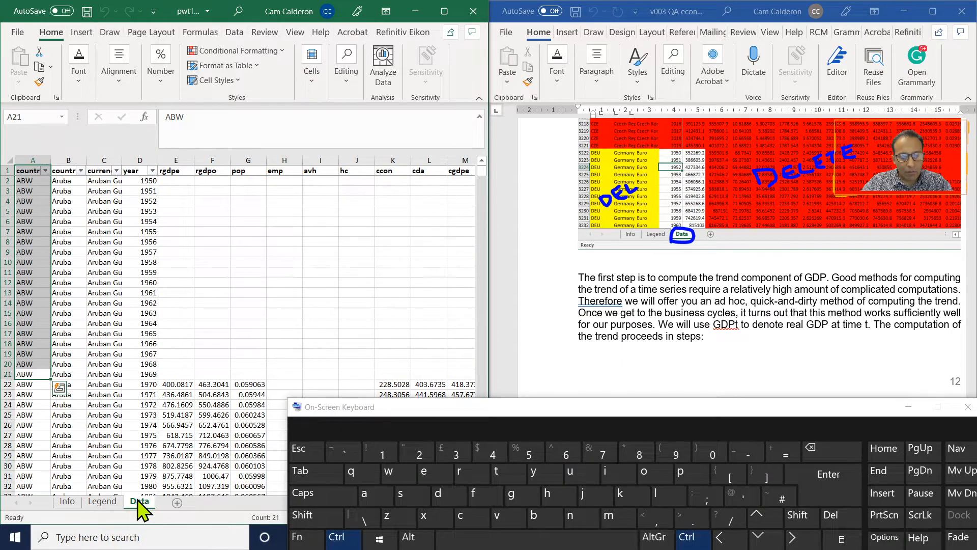
key(ctrl+shift+Right)
key(ctrl+shift+Right)
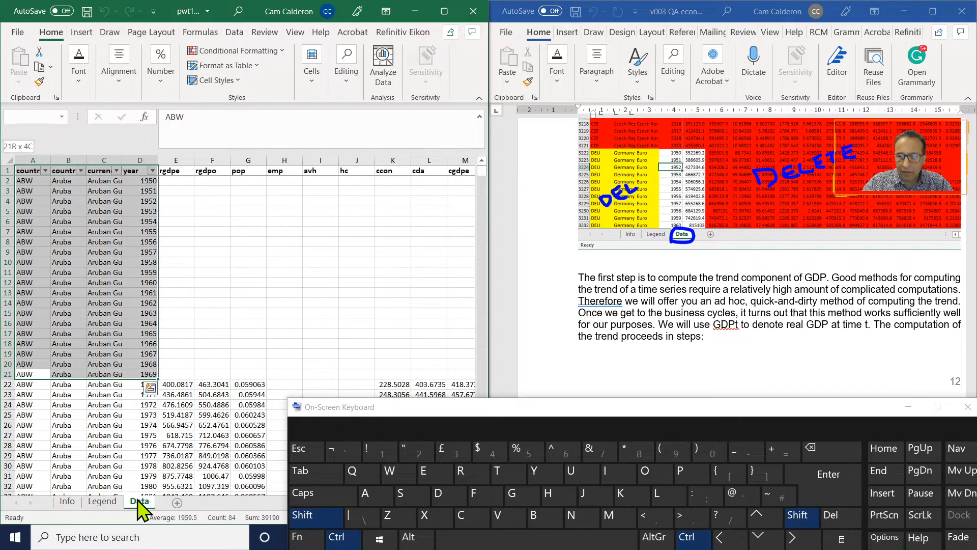
key(shift+Right)
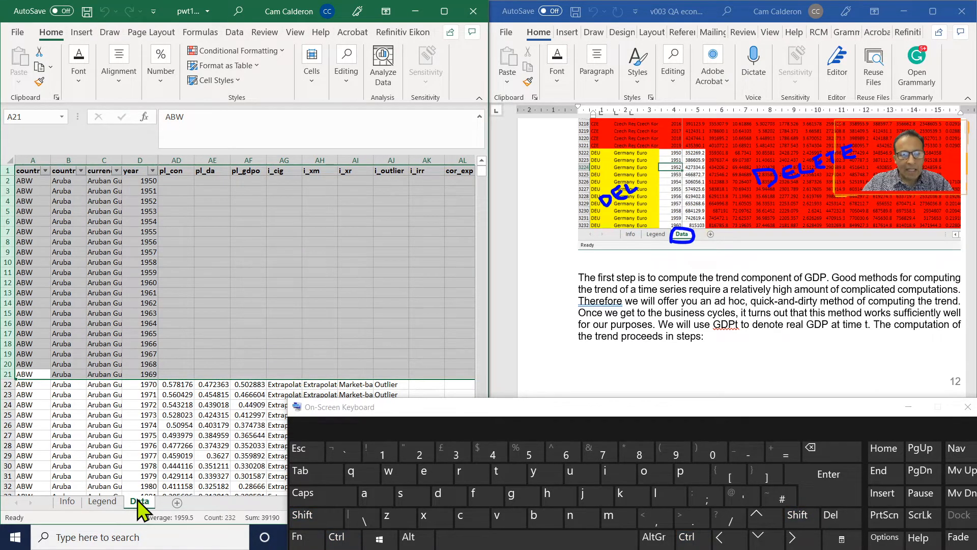
key(shift)
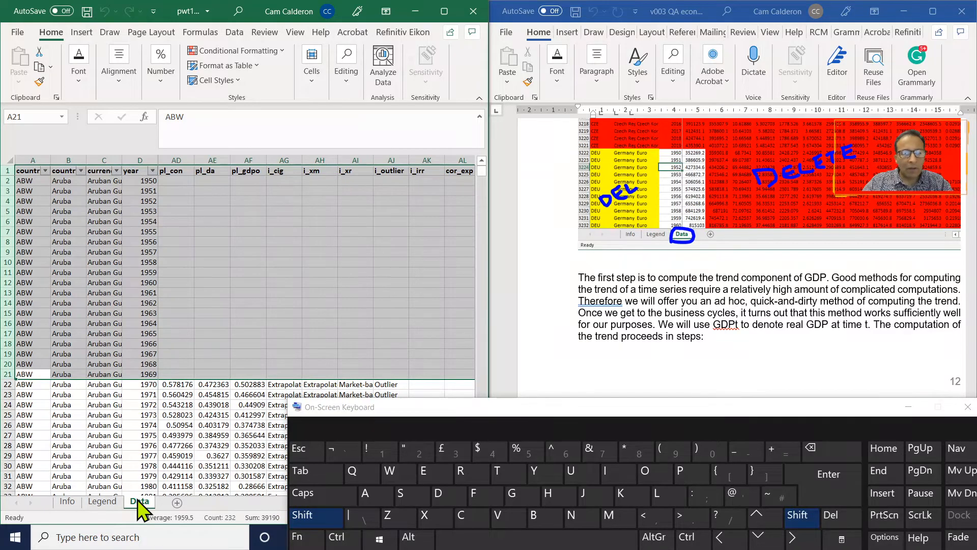
key(shift+Down)
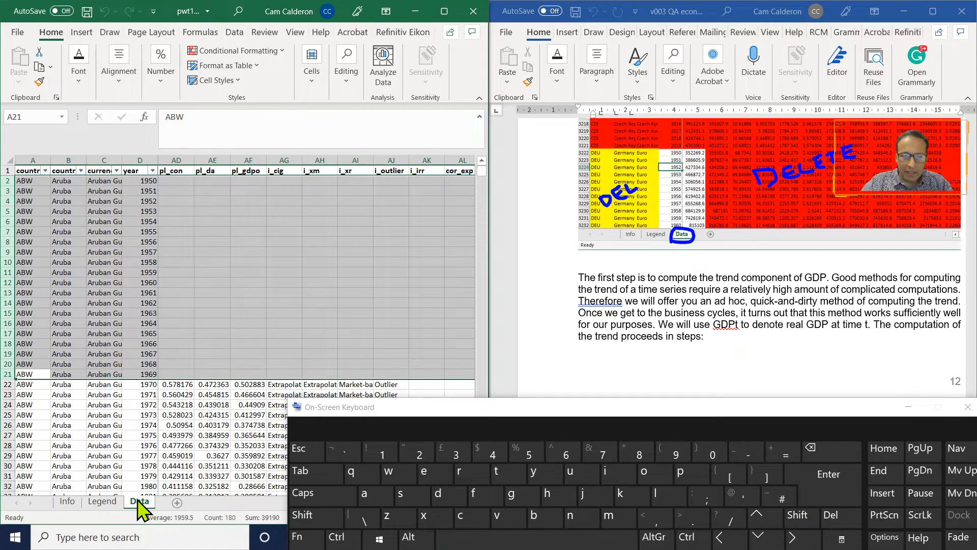
right_click(149, 290)
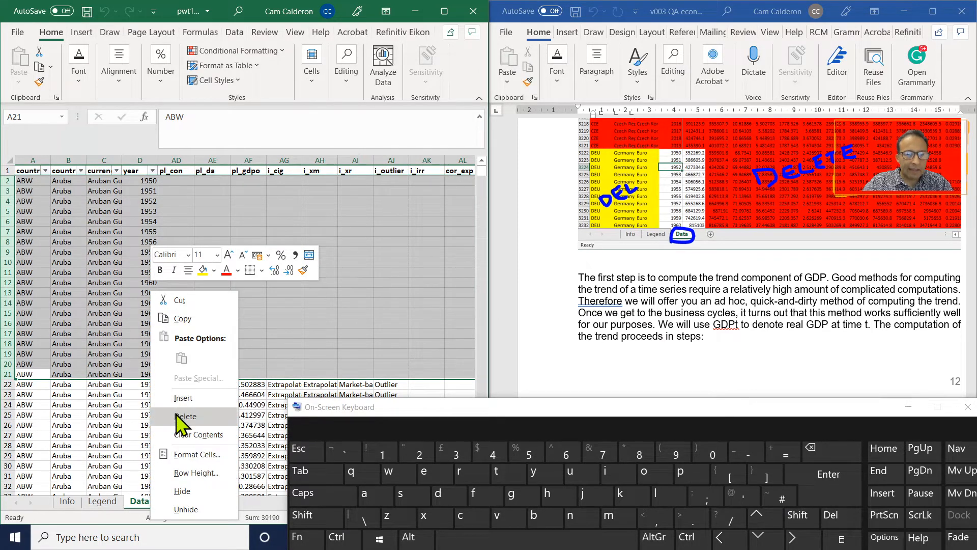
click(183, 416)
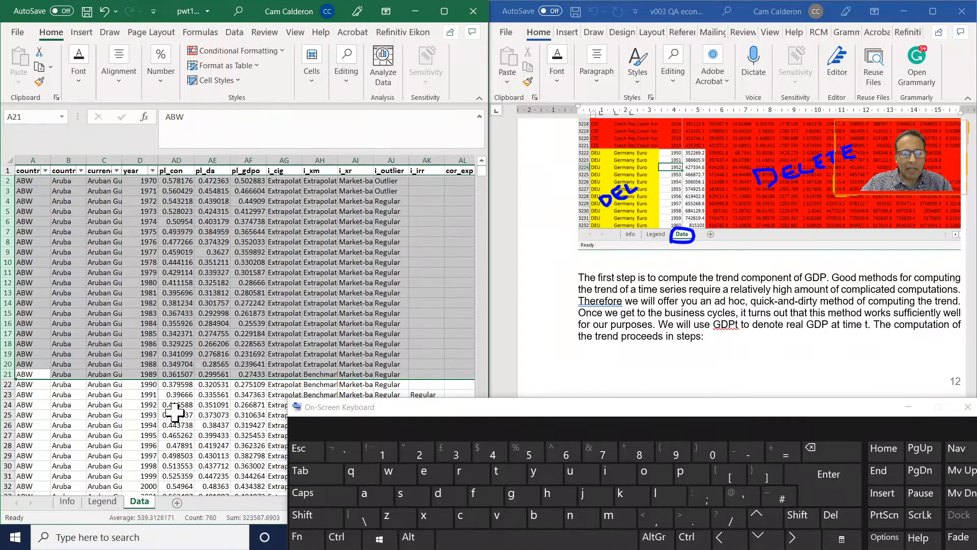
key(Left)
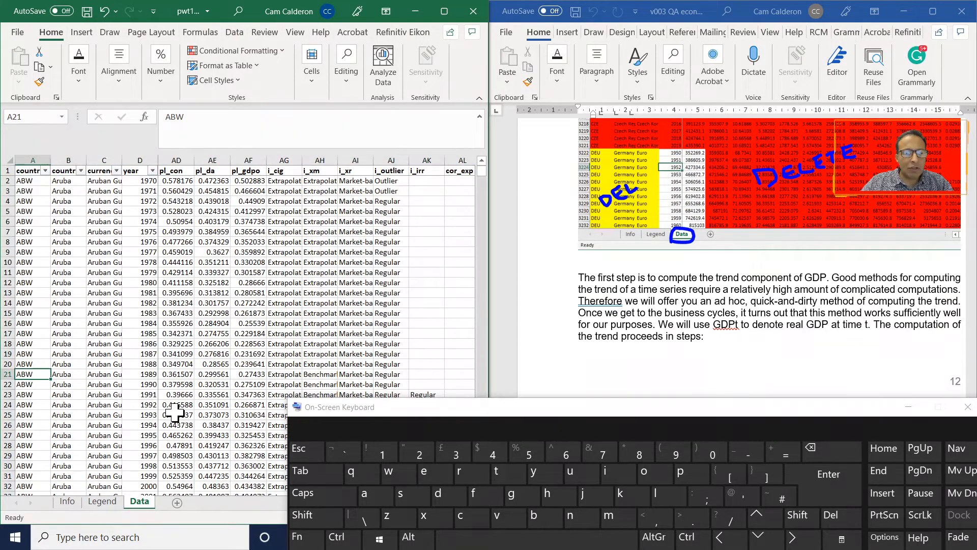
Go down the country code column to the boundary between Aruba's rows and the next country's rows
key(Down)
key(Down)
key(Down)
key(Down)
key(Down)
key(Down)
key(Down)
key(Down)
key(Down)
key(Down)
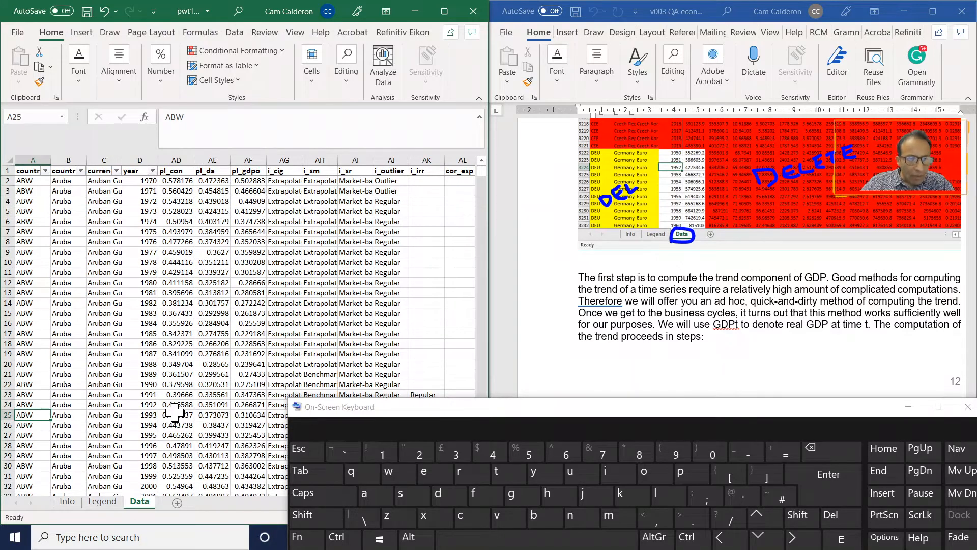
key(Down)
key(Down)
key(Down)
key(Down)
key(Down)
key(Down)
key(Down)
key(Down)
key(Down)
key(Down)
key(Down)
key(Down)
key(Down)
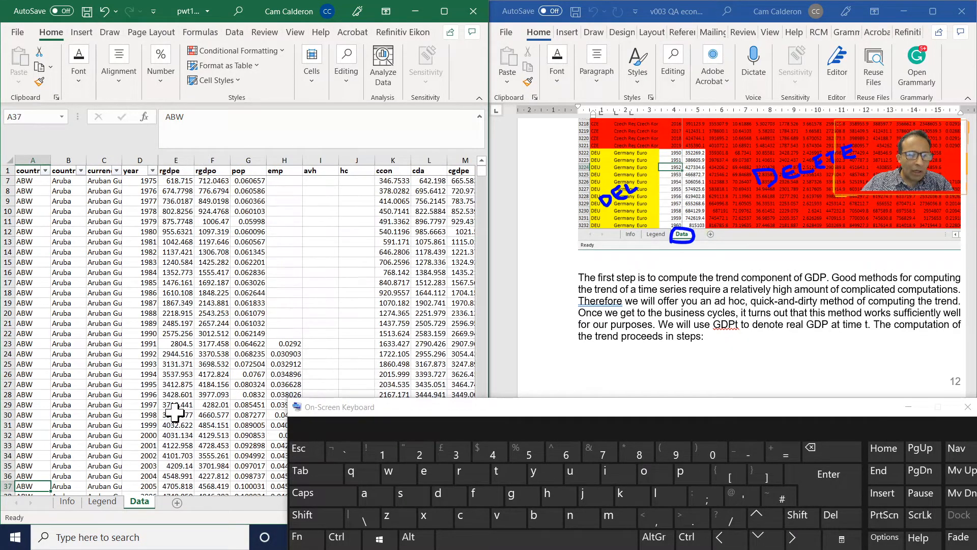
key(Down)
key(Down)
key(Down)
key(Down)
key(Down)
key(Down)
key(Down)
key(Down)
key(Down)
key(Down)
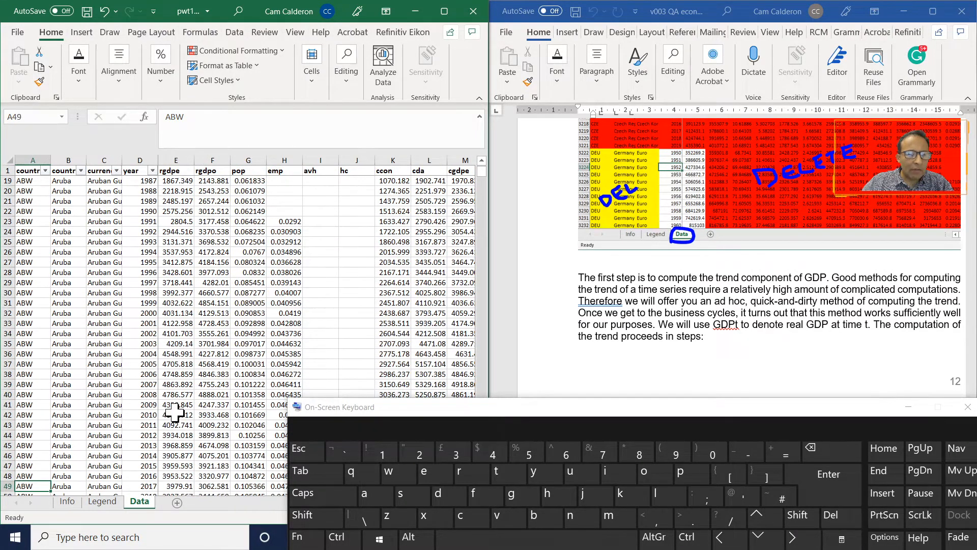
key(Up)
key(Up)
key(Up)
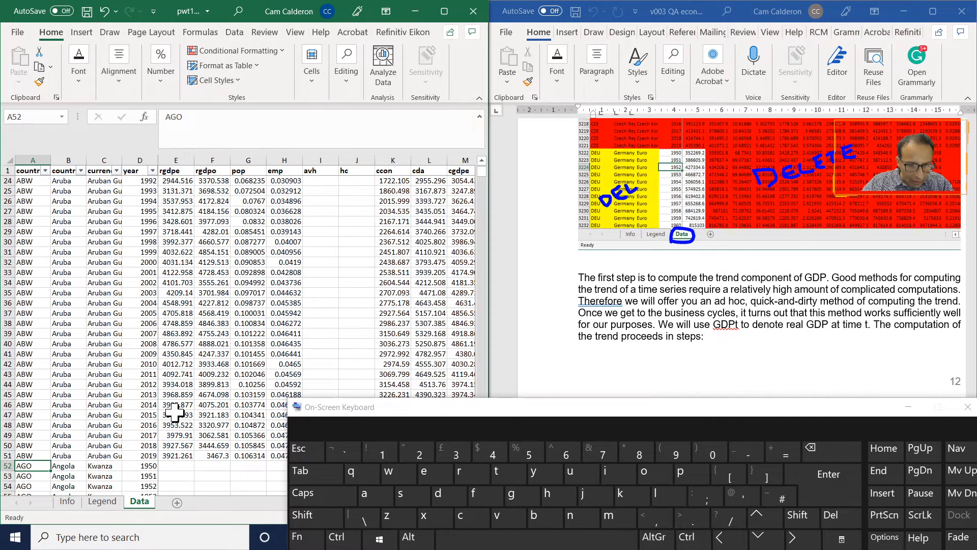
Check the country, currency, year and GDP cells around Aruba's last row, 2019
key(Right)
key(Right)
key(Right)
key(Right)
key(Right)
key(Left)
key(Left)
key(Left)
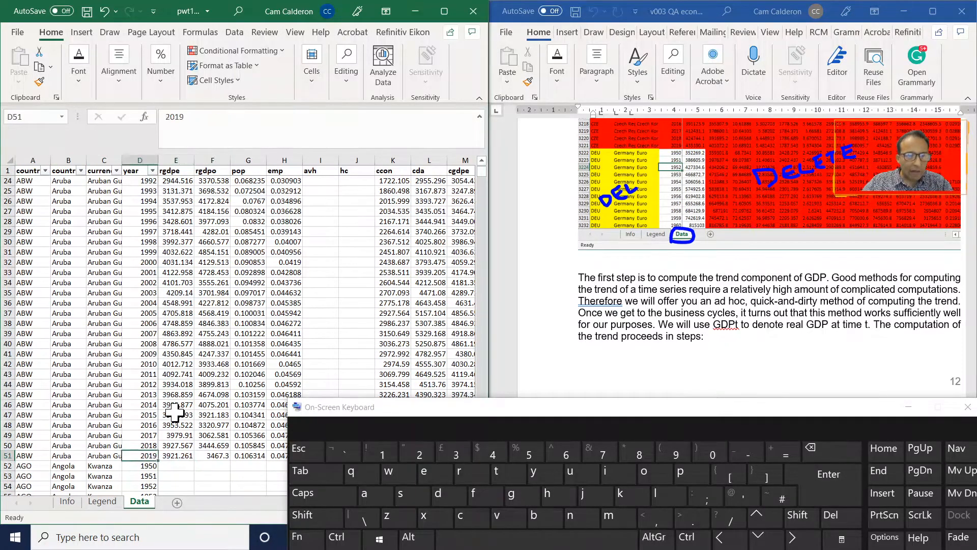
key(Left)
key(Left)
key(Right)
key(Right)
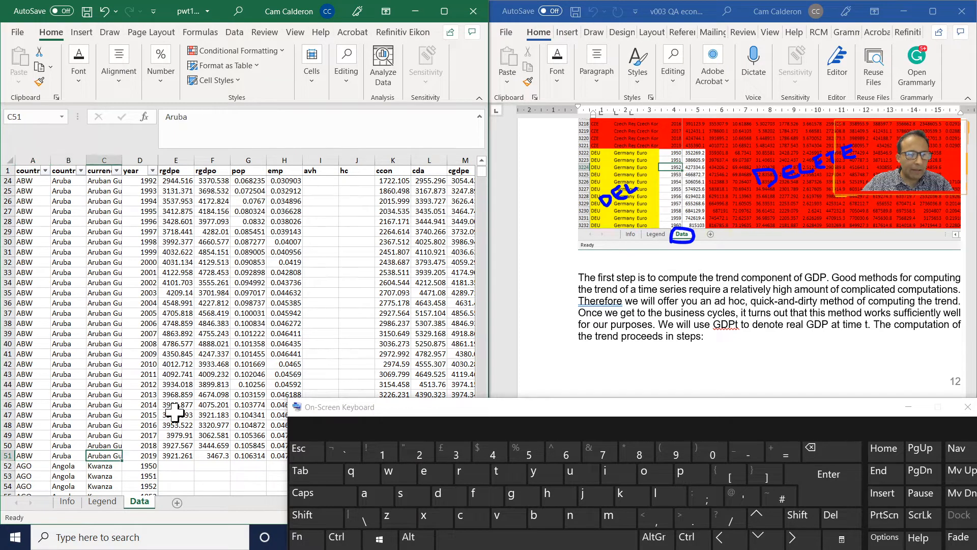
key(Left)
key(Left)
key(Right)
key(Right)
key(Right)
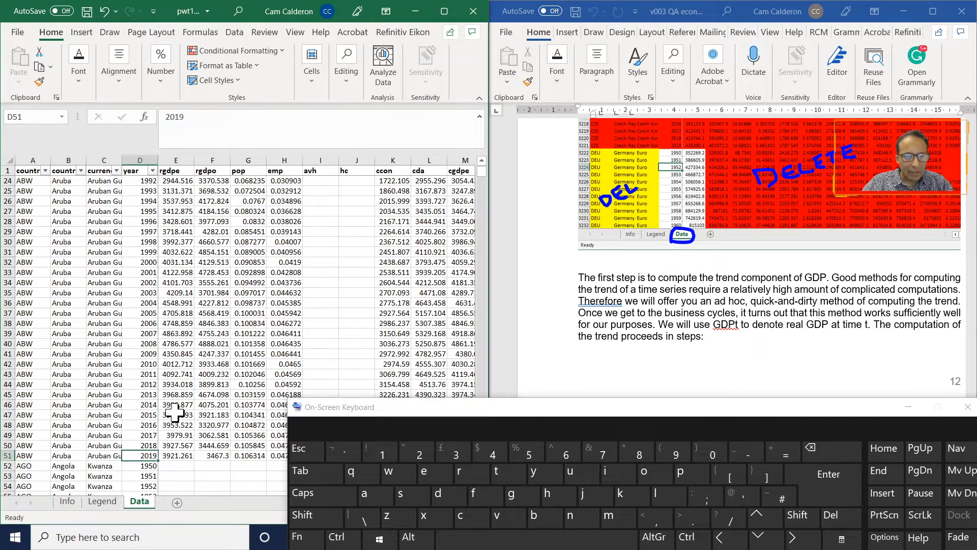
key(Left)
key(Left)
key(Left)
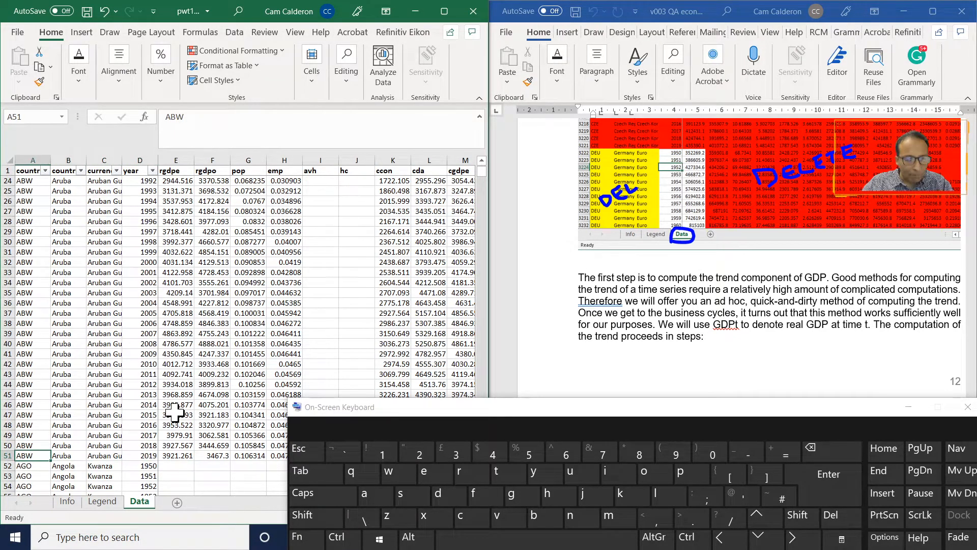
Delete all rows from row 52, Angola 1950, down to the last Zimbabwe row
click(3, 467)
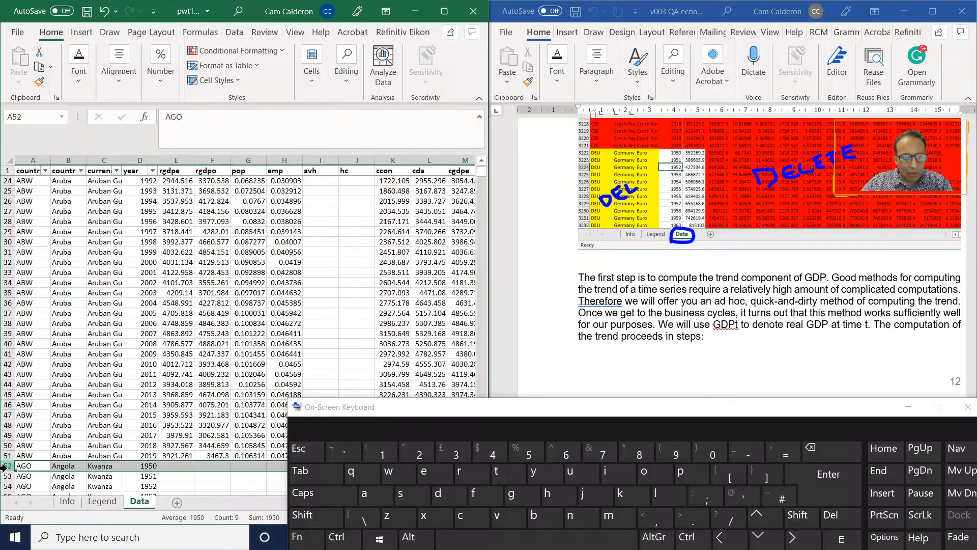
key(shift)
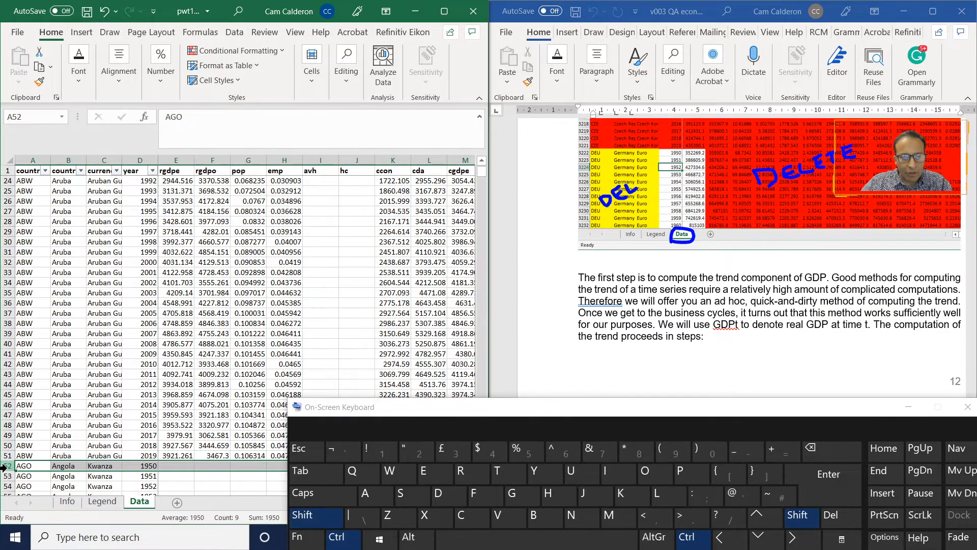
key(ctrl+shift+Down)
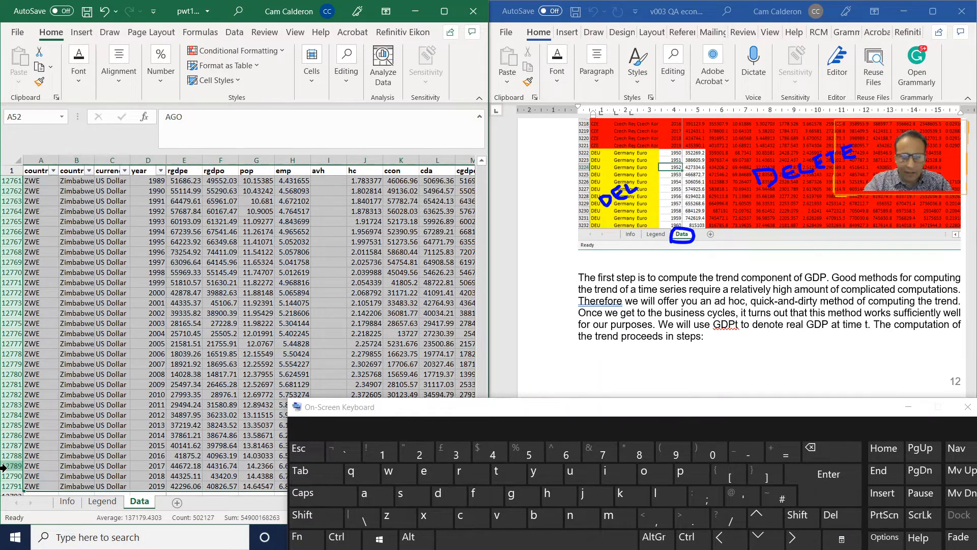
right_click(125, 313)
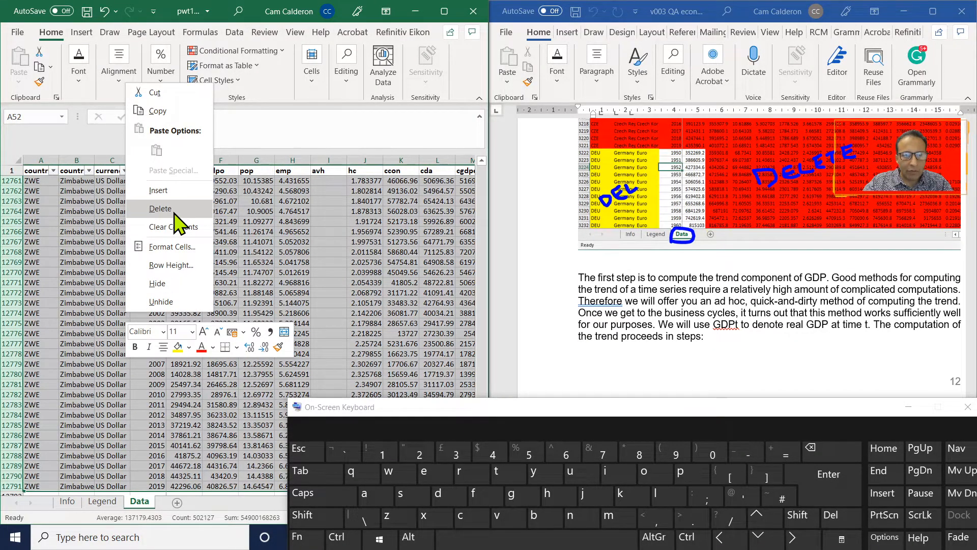
click(161, 209)
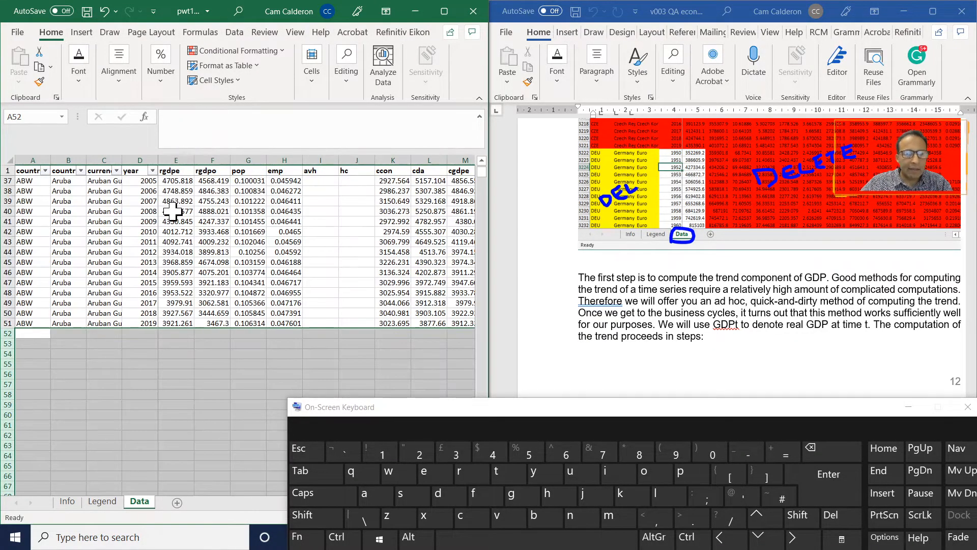
Review the remaining Aruba rows back up to the header row and inspect the first column headings
key(Up)
key(Up)
key(Up)
key(Up)
key(Up)
key(Up)
key(Up)
key(Up)
key(Up)
key(Up)
key(Up)
key(Up)
key(Up)
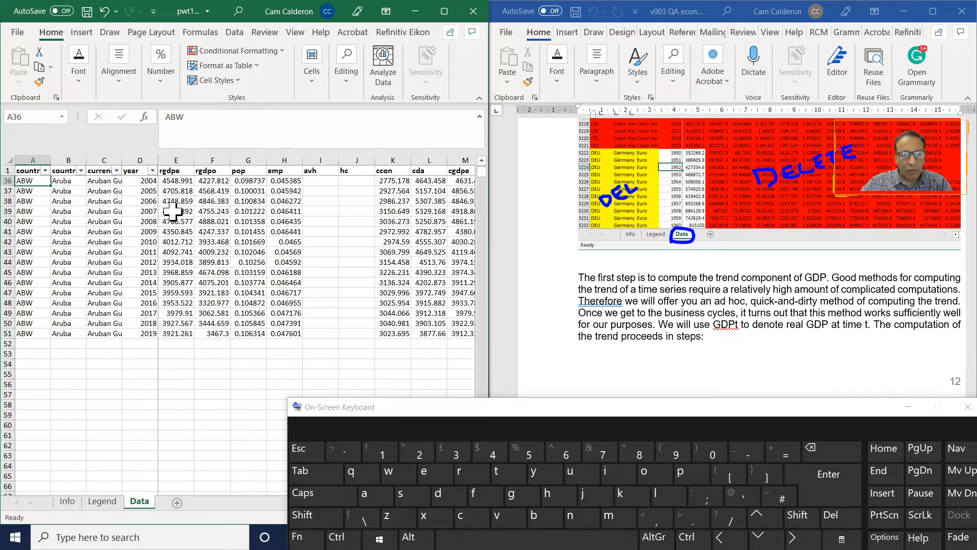
key(ctrl+Up)
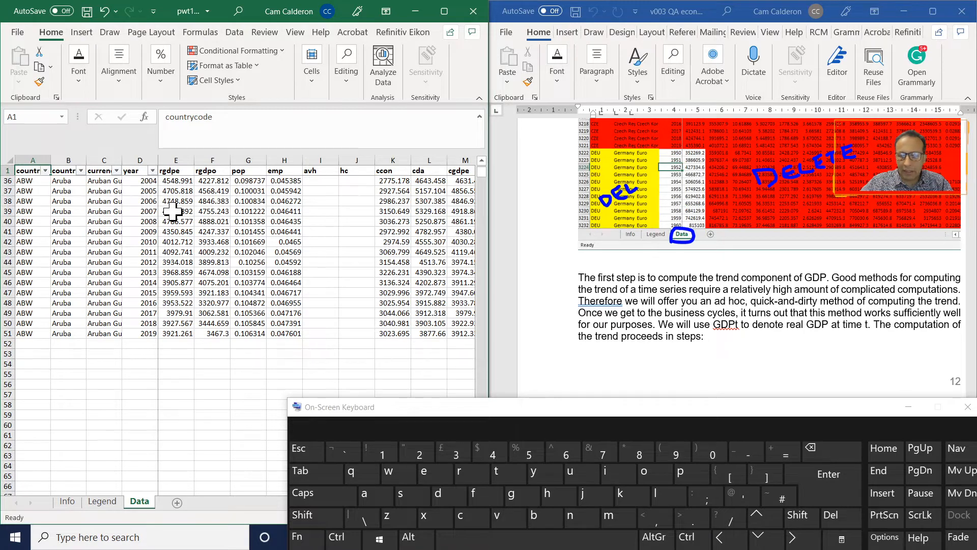
key(Down)
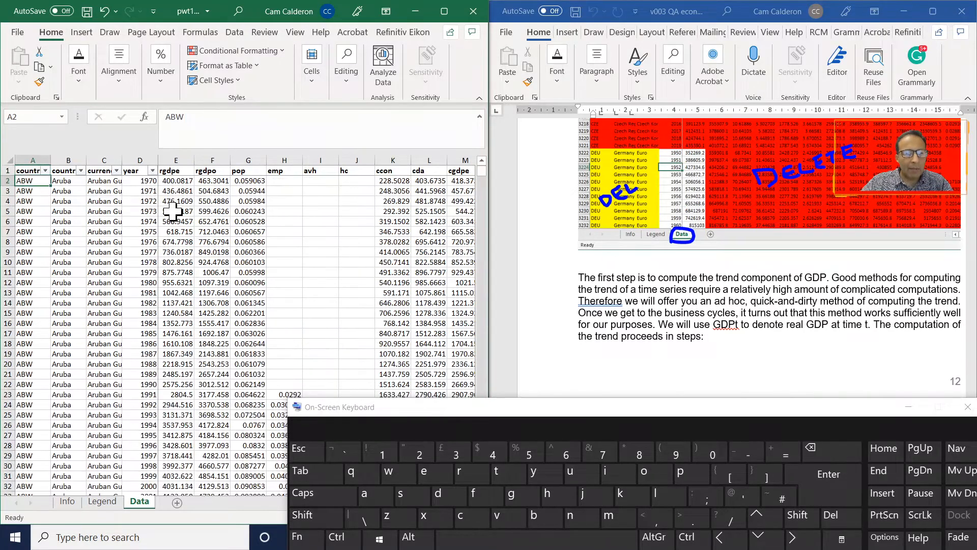
key(Up)
key(Right)
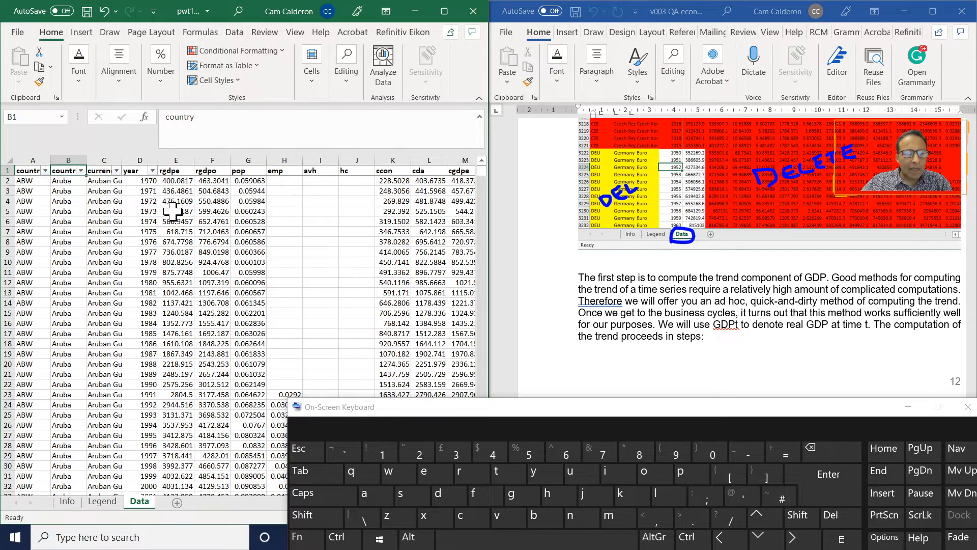
key(Right)
key(Right)
key(Right)
key(Left)
key(Left)
key(Left)
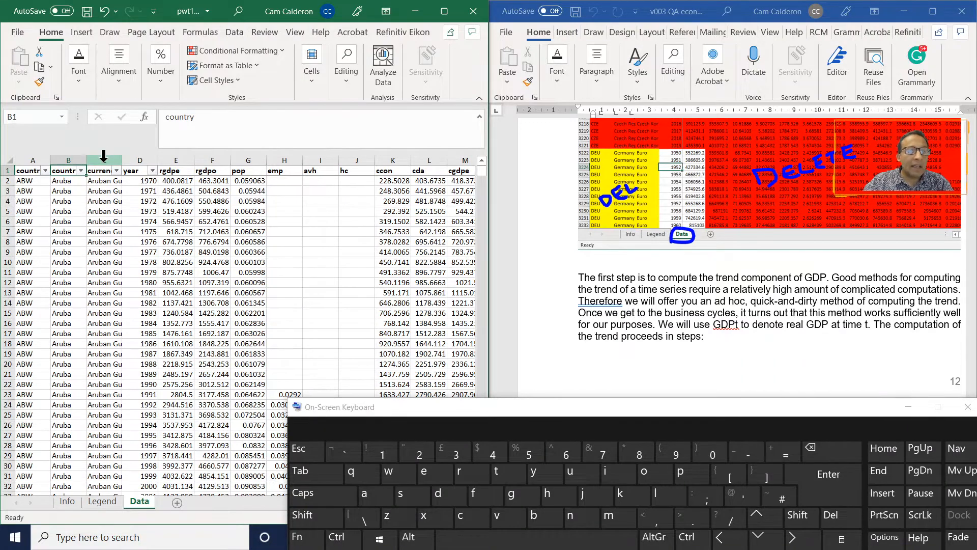
Delete columns A to C, containing the country code, country and currency unit
drag(103, 155, 17, 159)
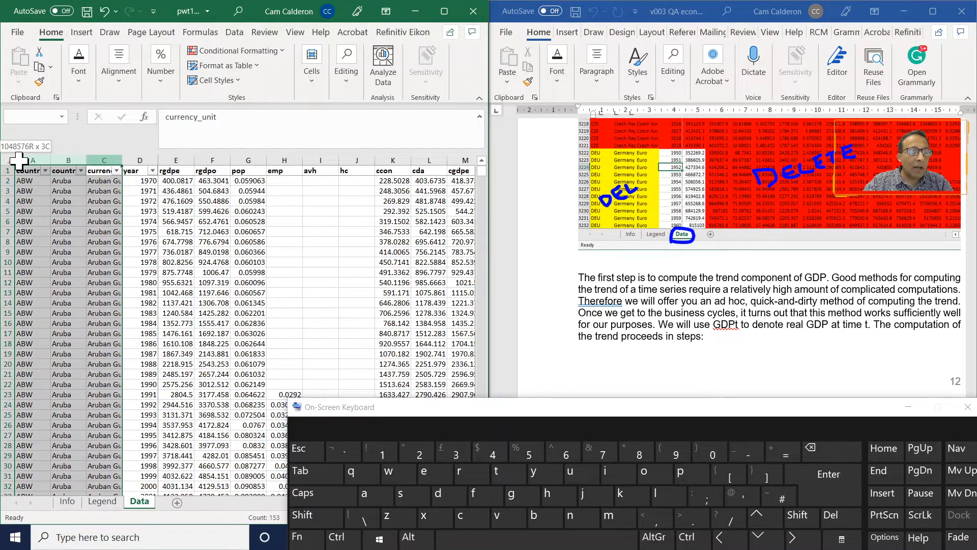
right_click(75, 226)
click(116, 351)
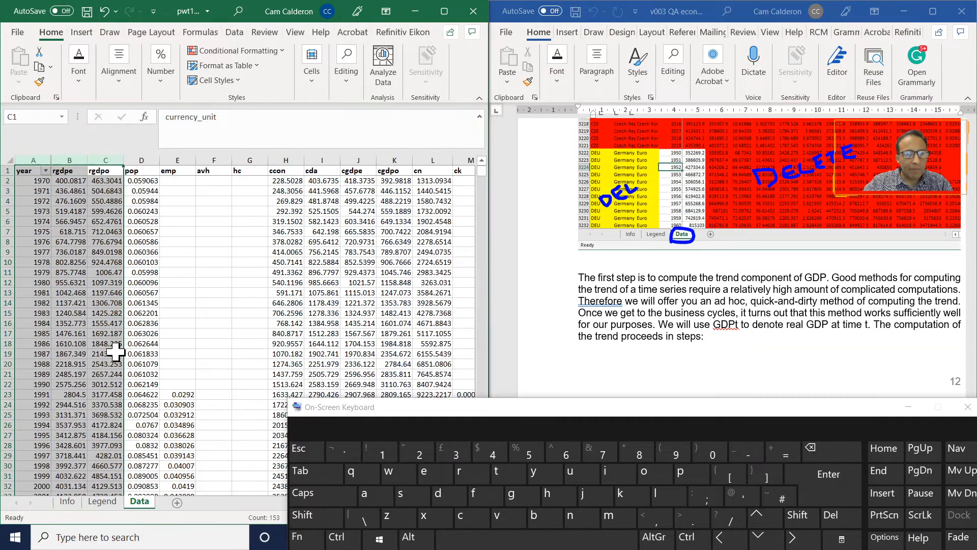
Delete all columns from C (rgdpo) through AW (pl_k), keeping only year and rgdpe, and return to cell A1
click(105, 209)
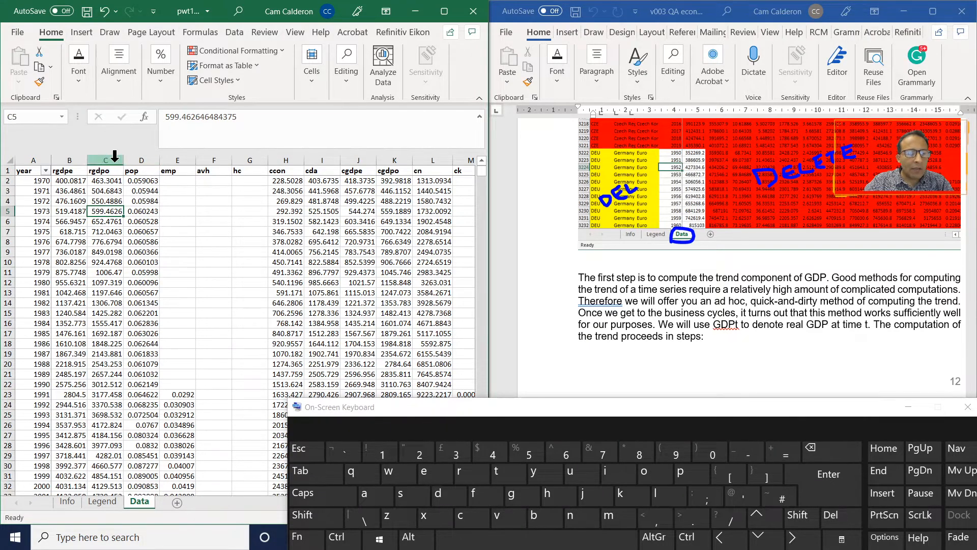
drag(115, 156, 402, 174)
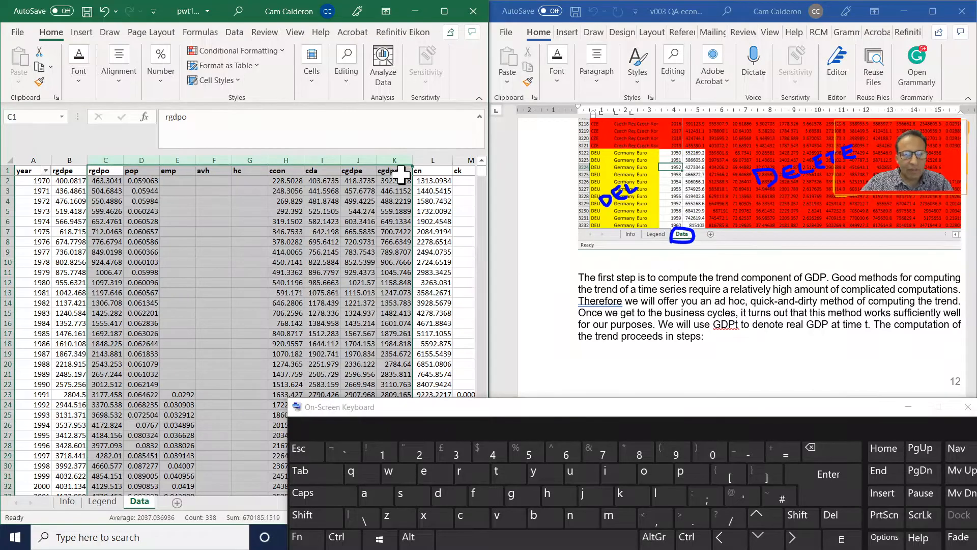
key(ctrl+shift)
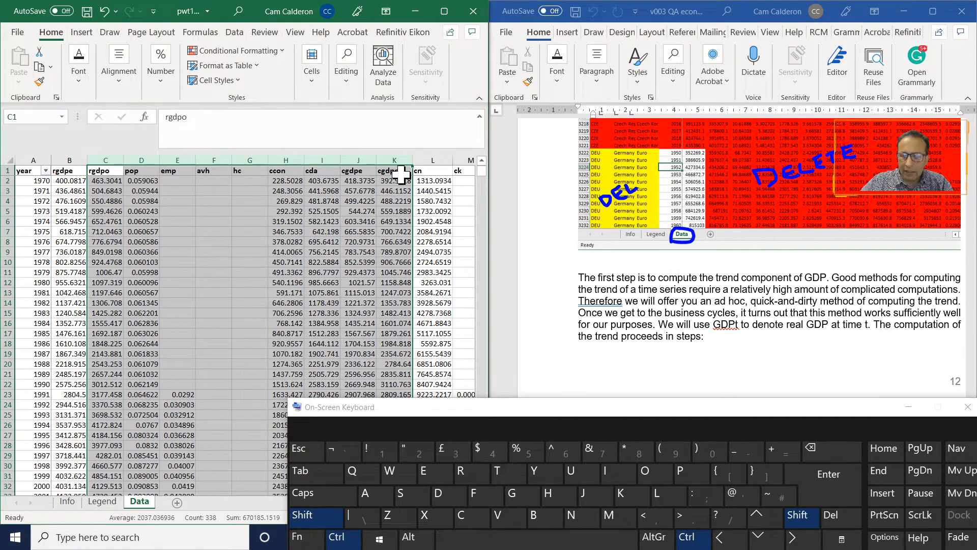
key(ctrl+shift+Right)
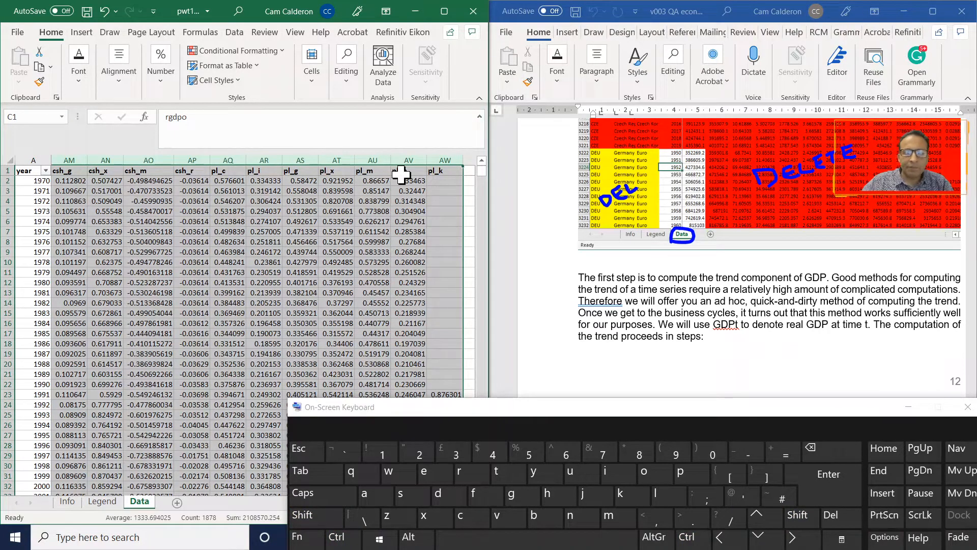
right_click(304, 222)
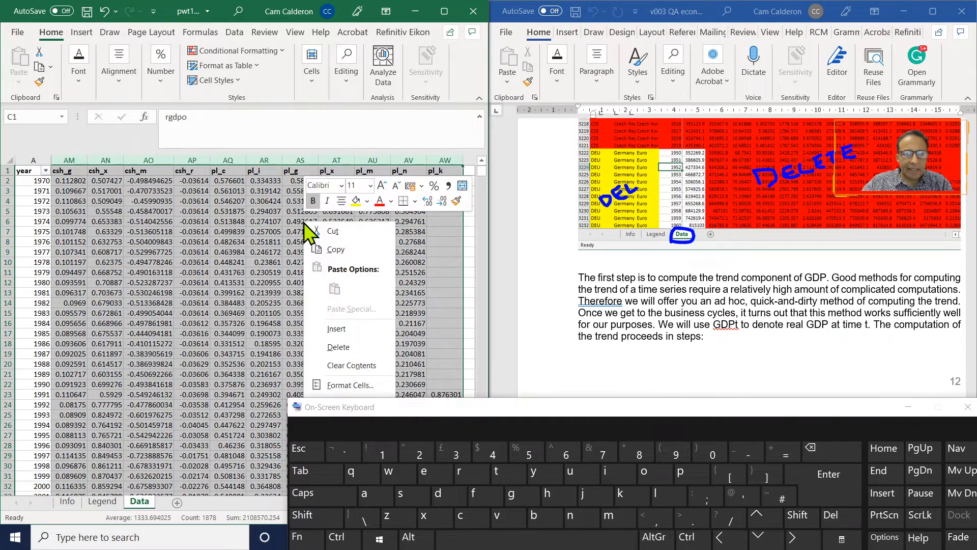
click(333, 347)
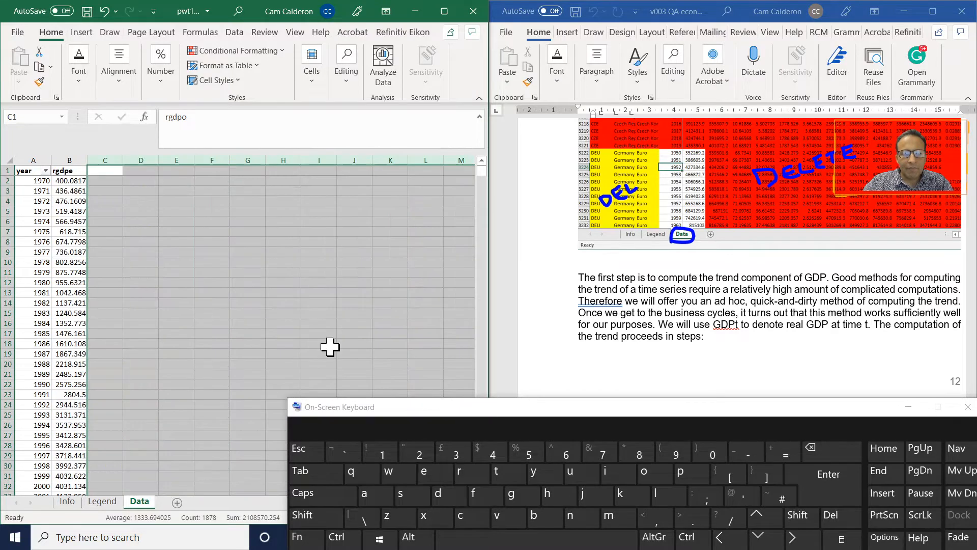
key(ctrl+Home)
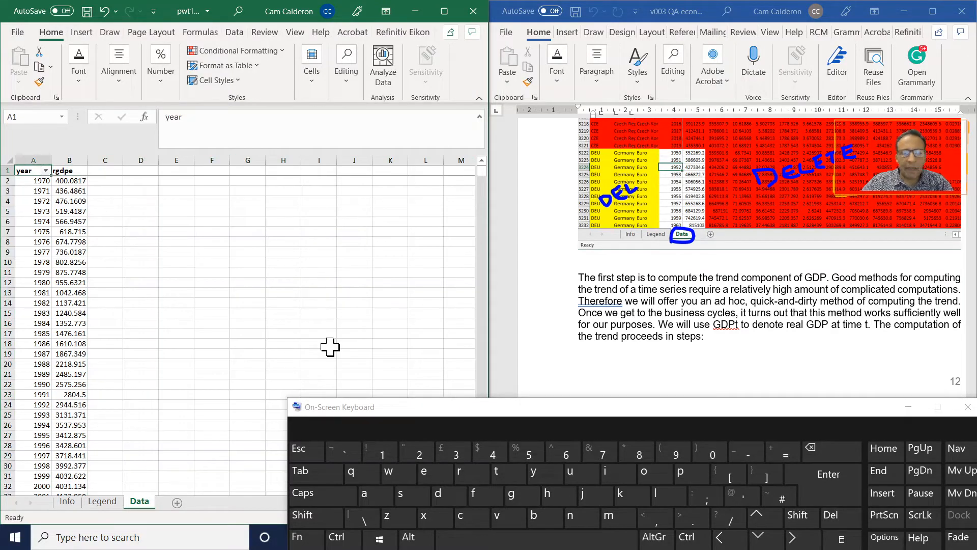
Read the Word instructions and example formula for computing each year's GDP growth rate in column C
click(748, 307)
scroll(748, 306, down, 10)
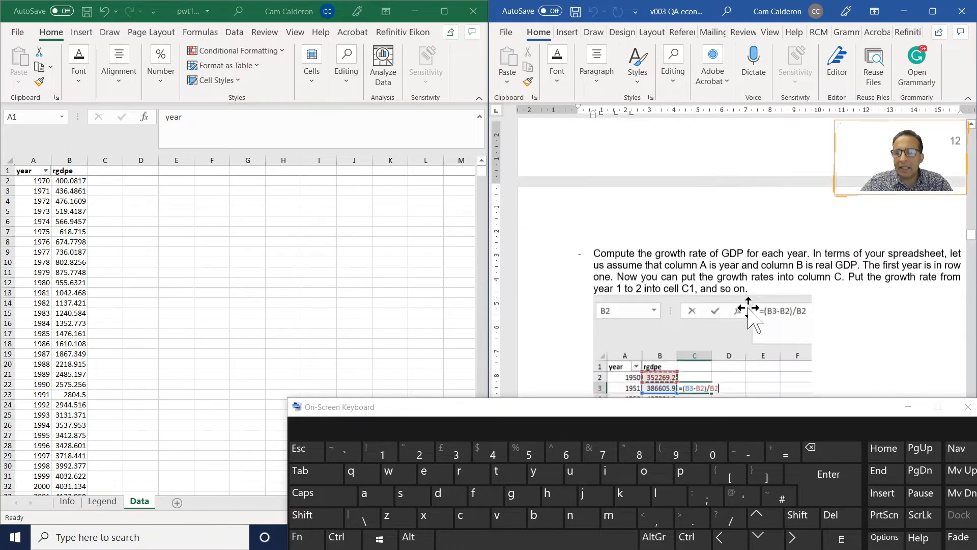
scroll(747, 307, up, 5)
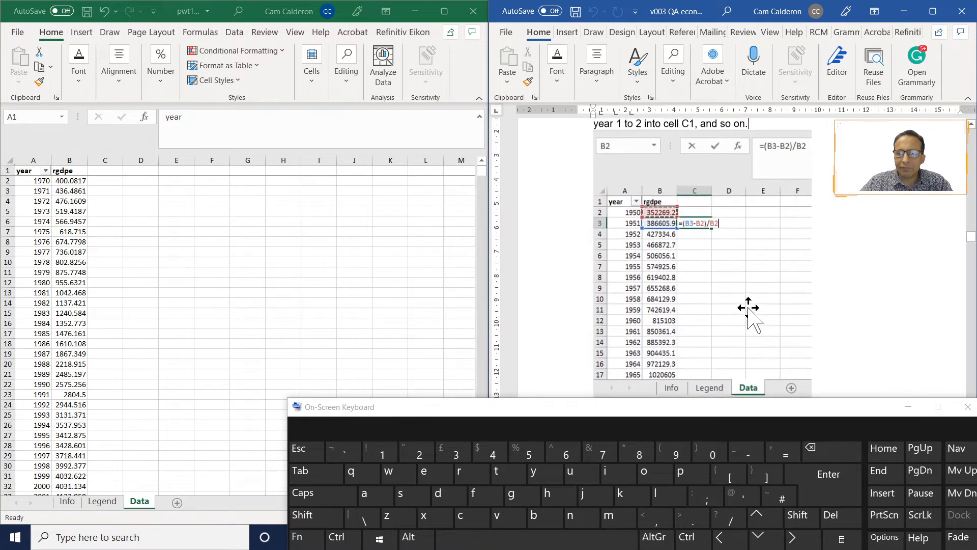
scroll(748, 306, up, 4)
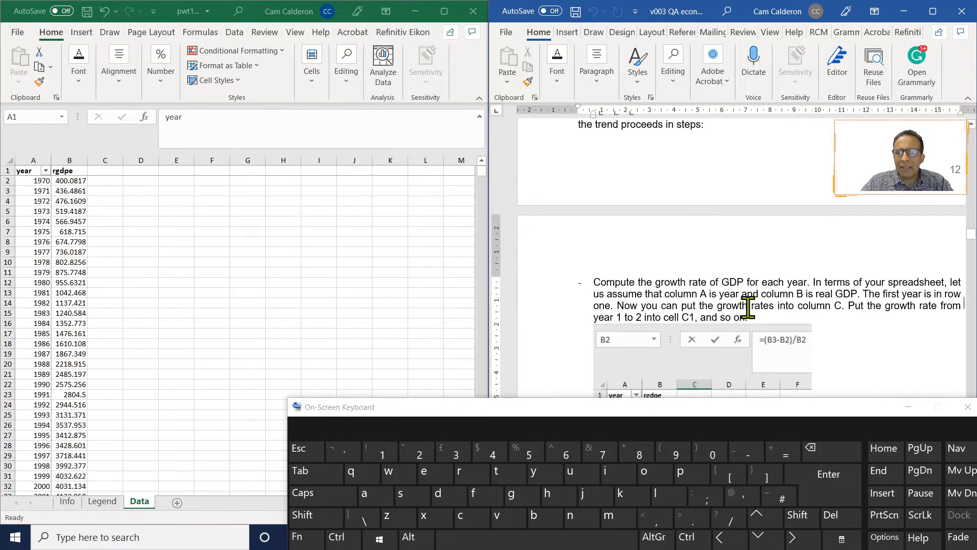
scroll(747, 306, down, 2)
scroll(748, 307, down, 1)
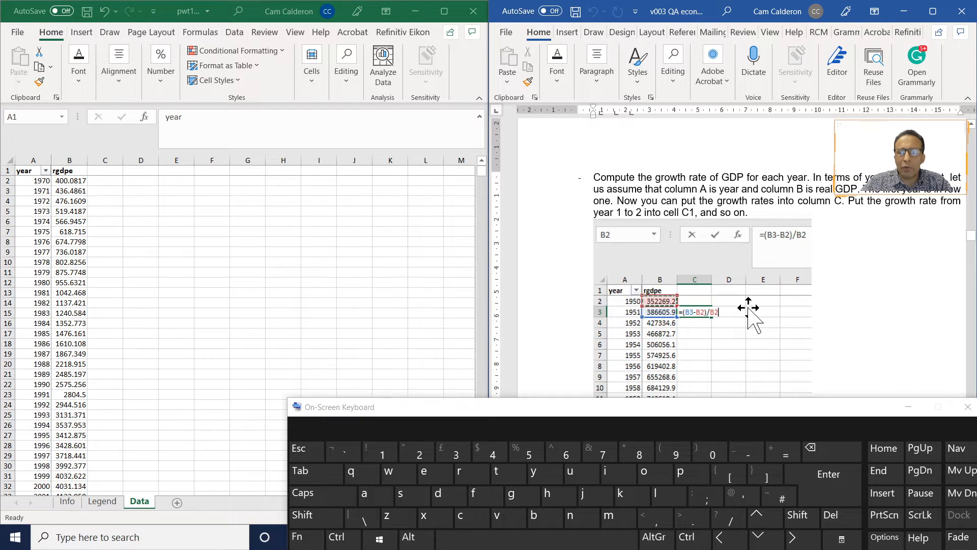
Inspect the 1970 row across the year, rgdpe and empty column C cells in the Excel Data sheet
click(76, 193)
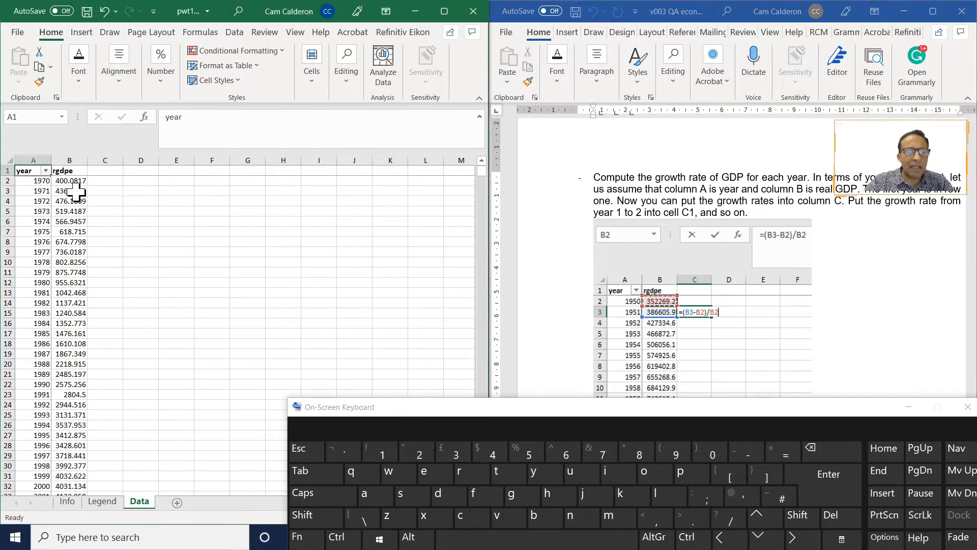
click(102, 180)
key(Left)
key(Left)
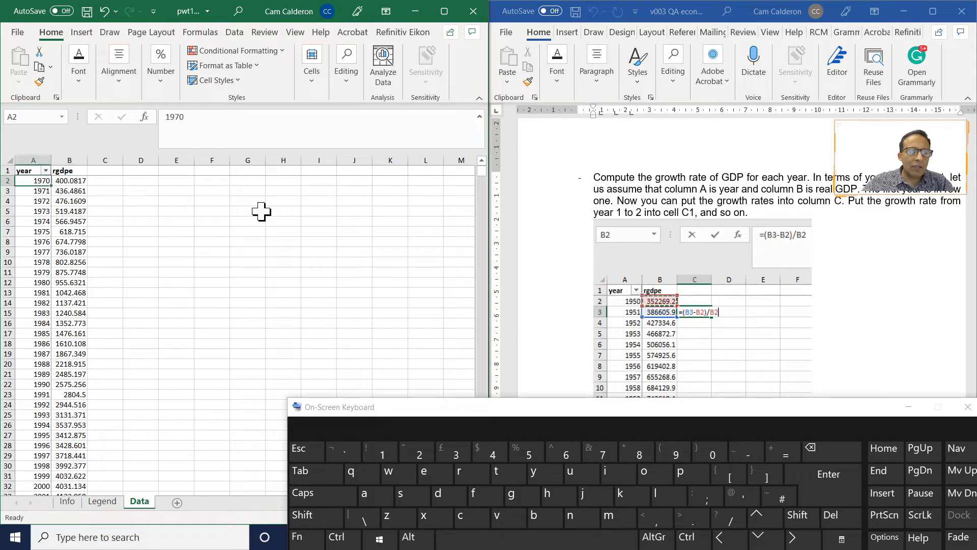
key(Right)
key(Right)
key(Left)
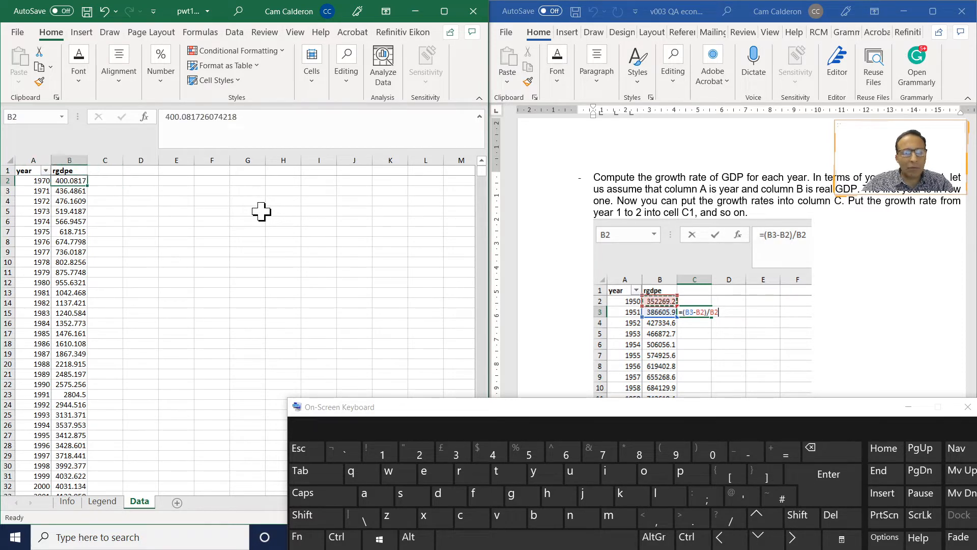
key(Left)
key(Right)
key(Right)
key(Left)
key(Left)
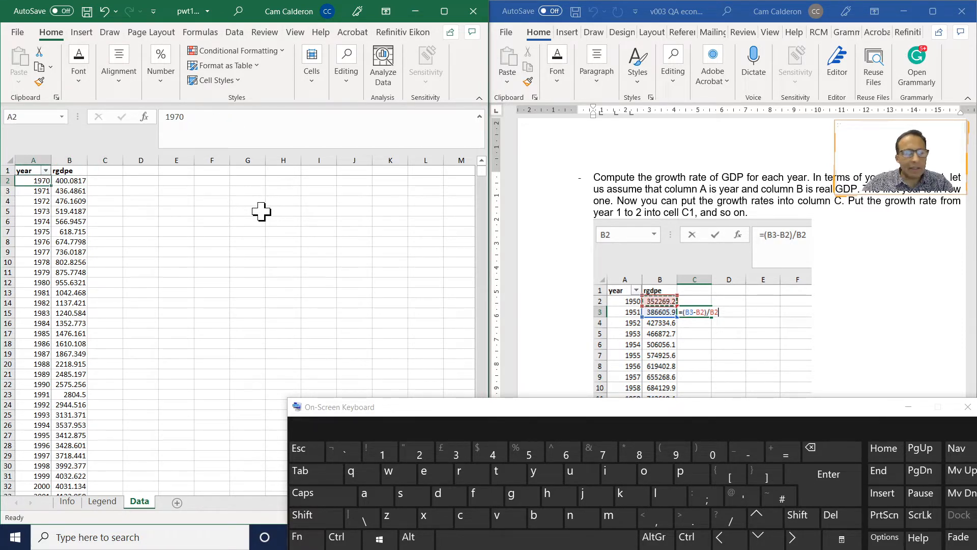
key(Right)
key(Right)
key(Left)
key(Left)
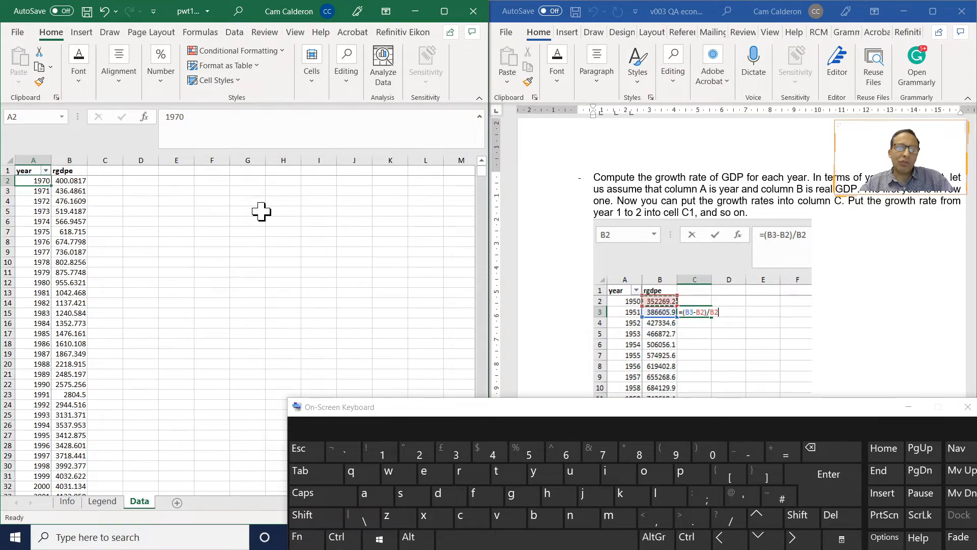
key(Right)
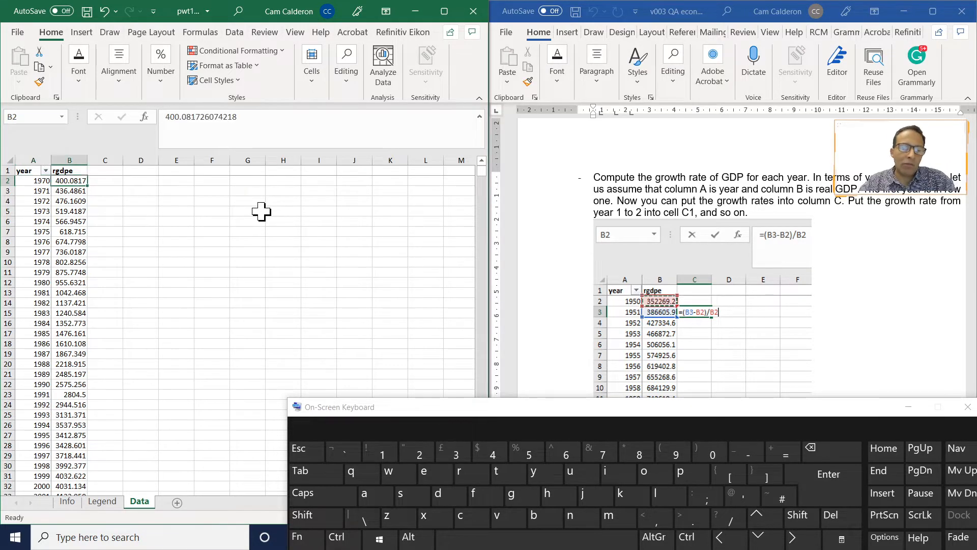
key(Left)
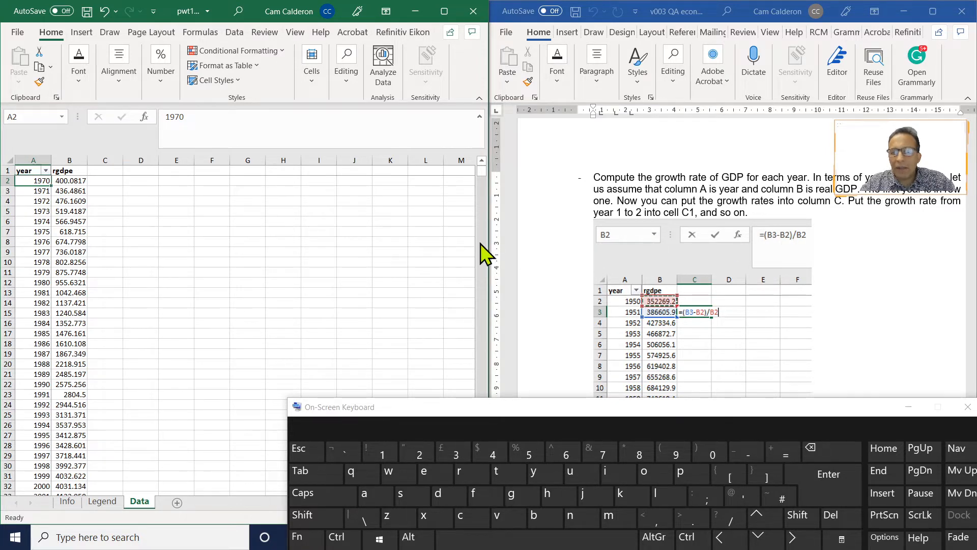
Enter the heading growth in cell C1, beside rgdpe
key(Right)
key(Right)
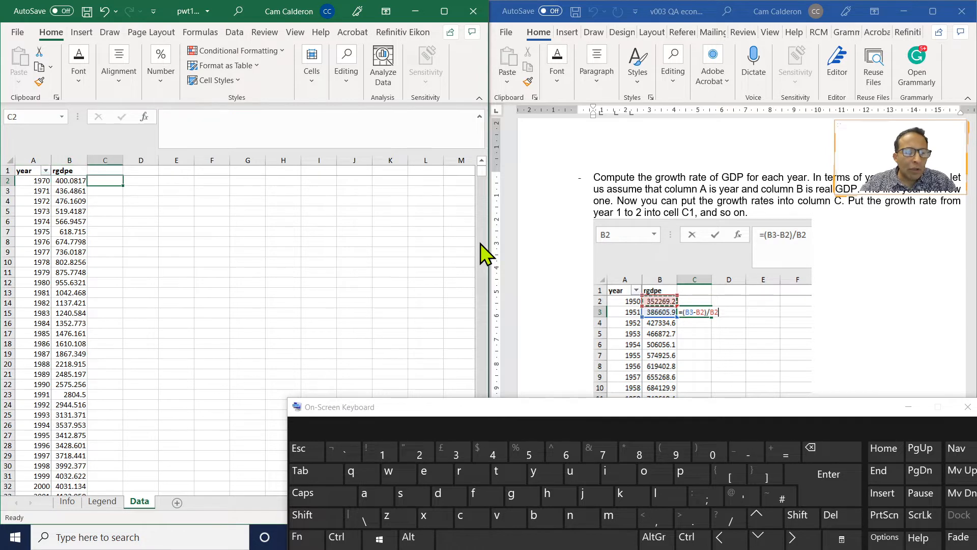
key(Up)
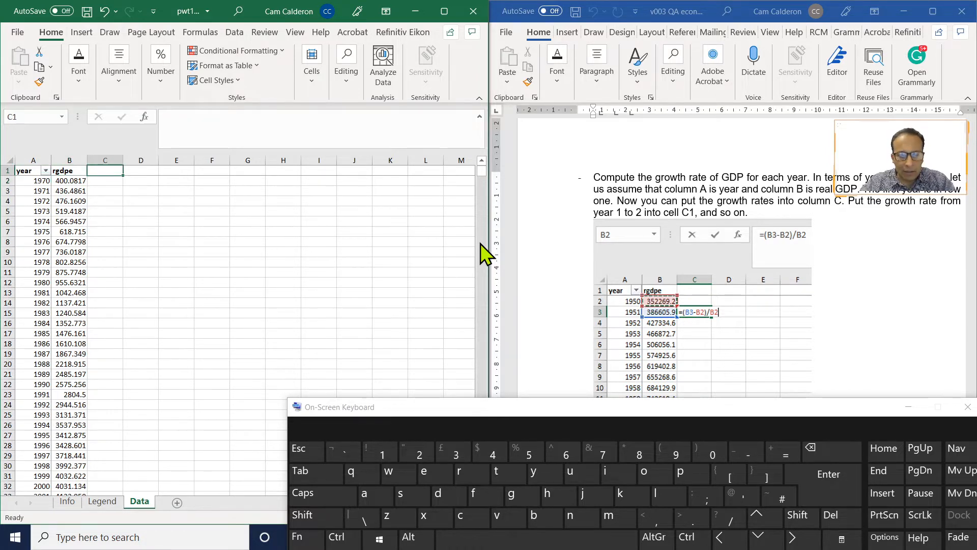
text(growth)
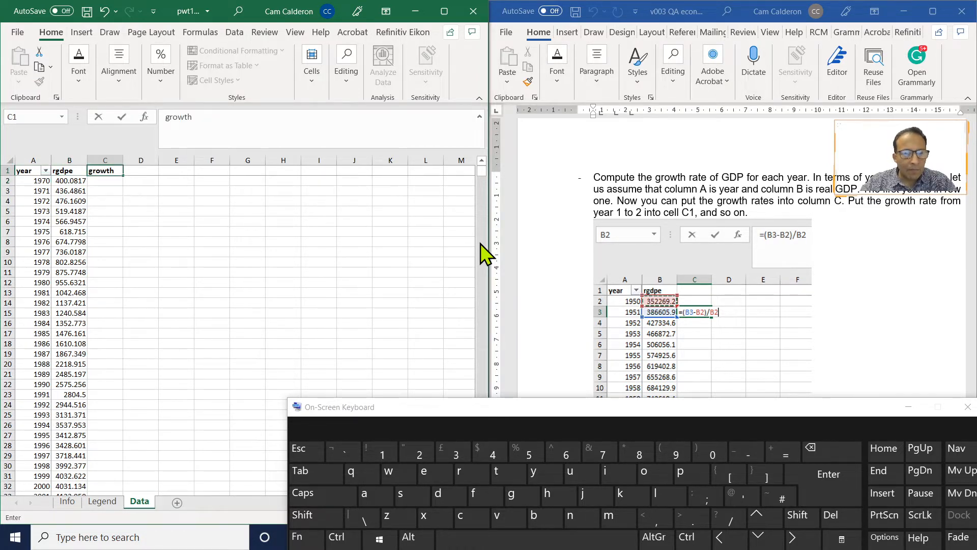
key(Return)
Try to enter the formula =B3-B2) in cell C3 for 1971, declining the suggested correction and continuing to edit
key(Down)
key(Down)
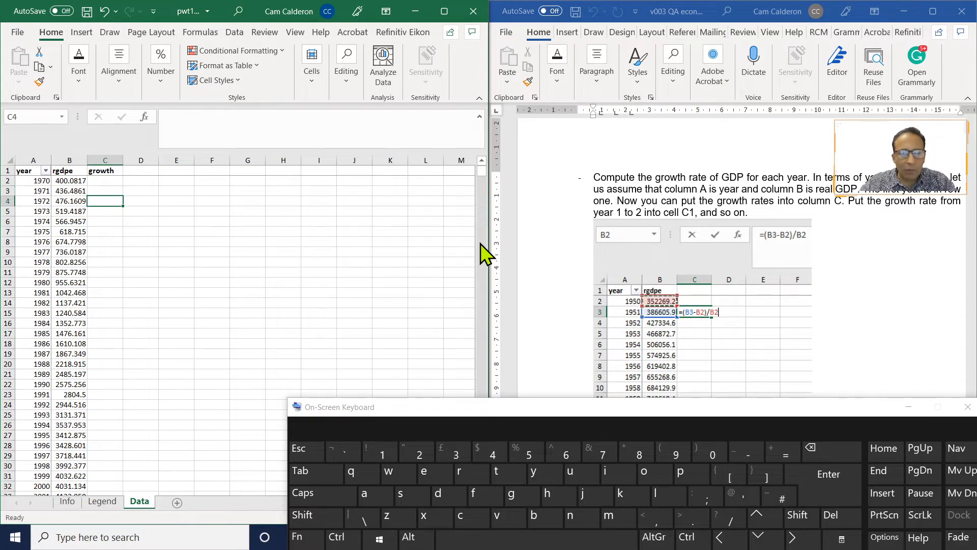
key(Up)
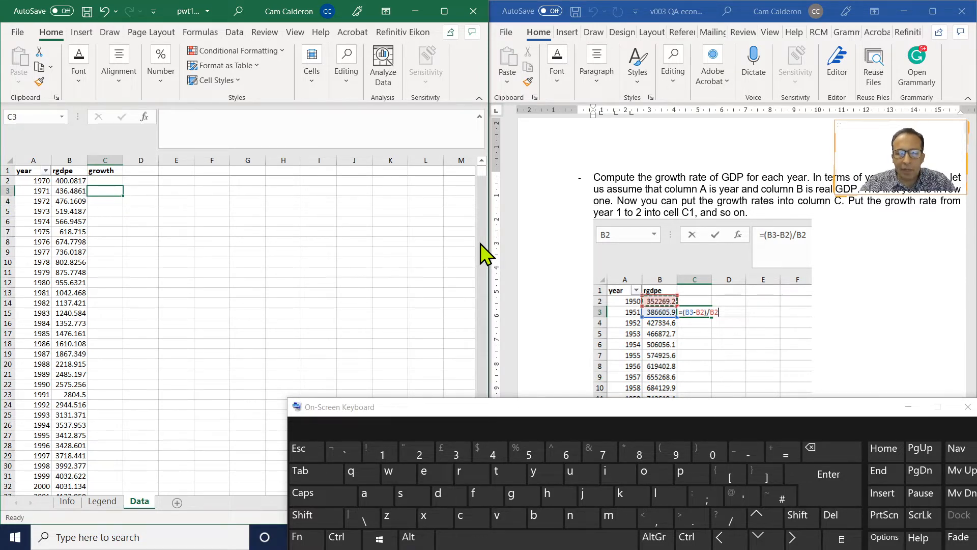
text(=)
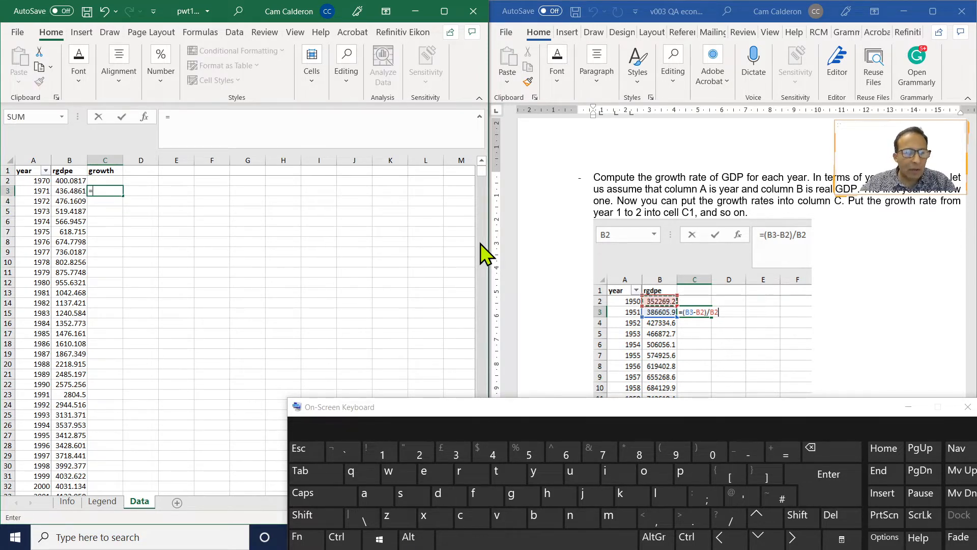
key(Left)
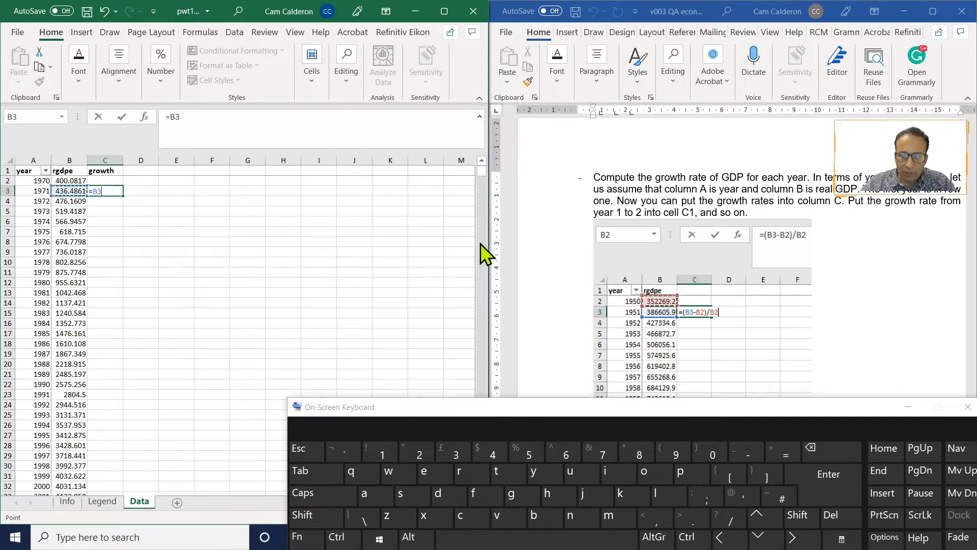
text(-)
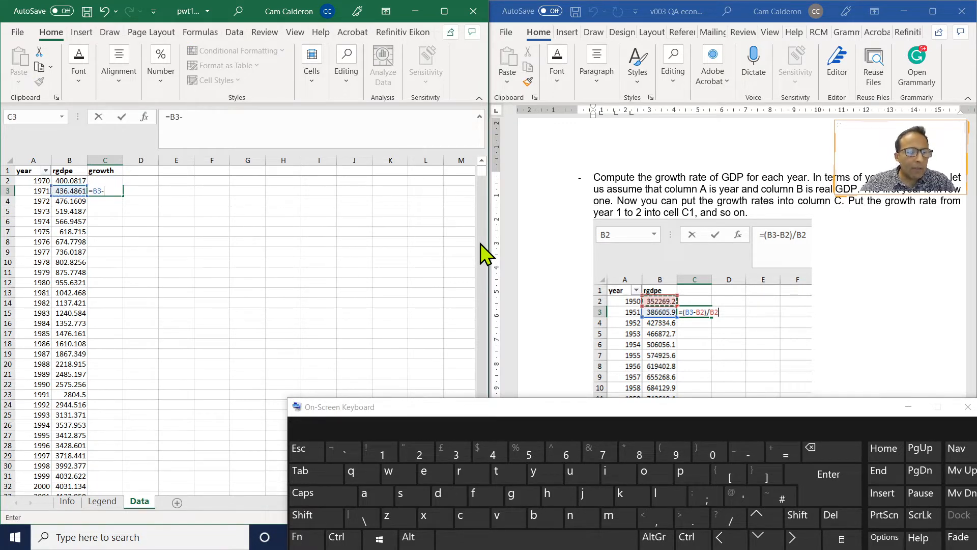
key(Up)
key(Left)
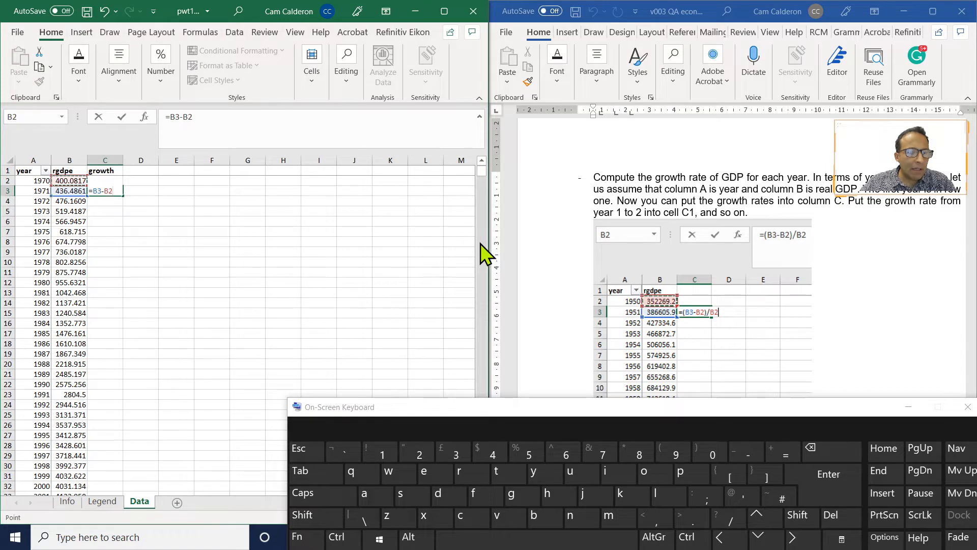
text())
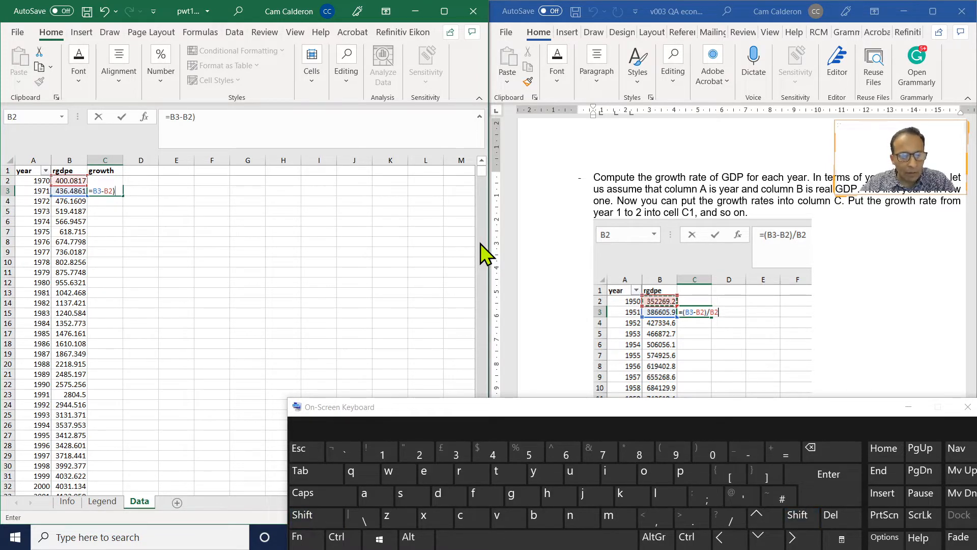
key(Return)
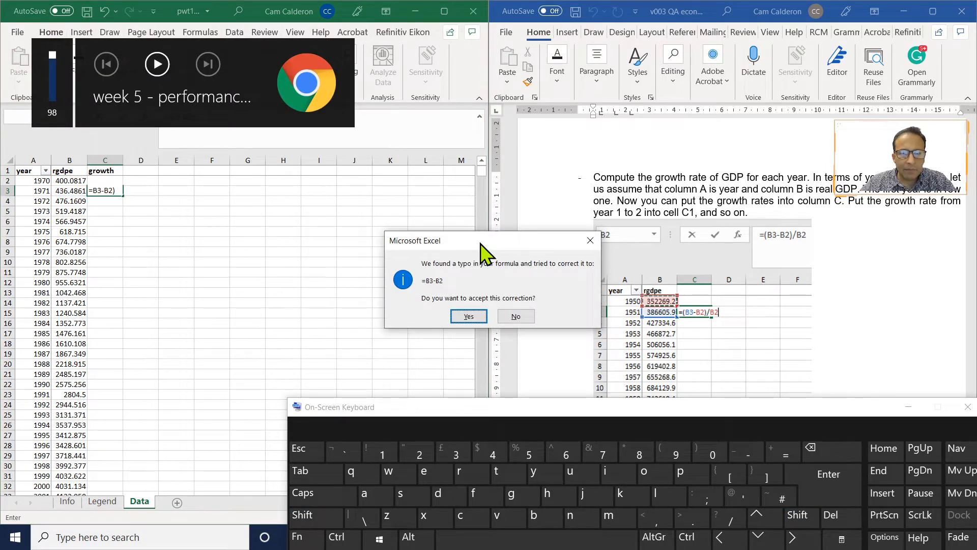
click(515, 317)
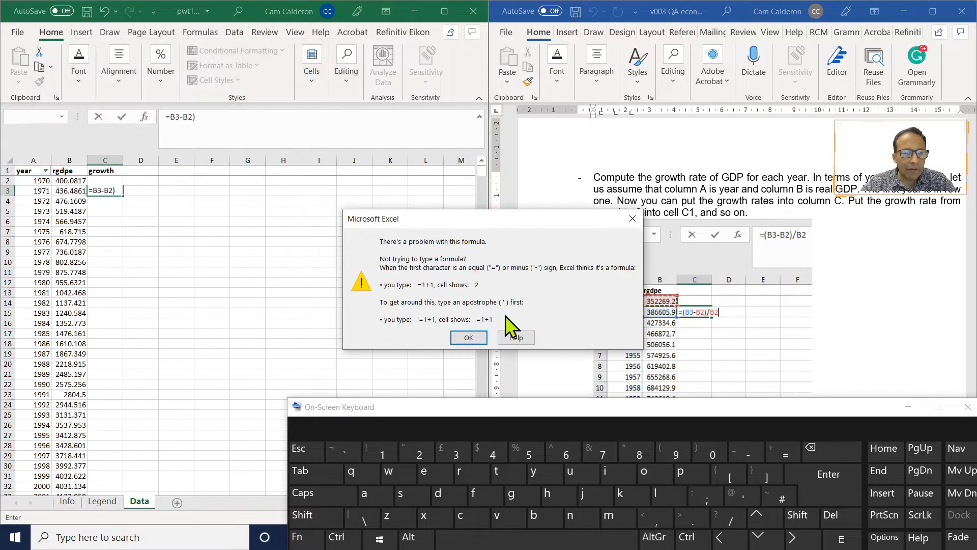
click(466, 339)
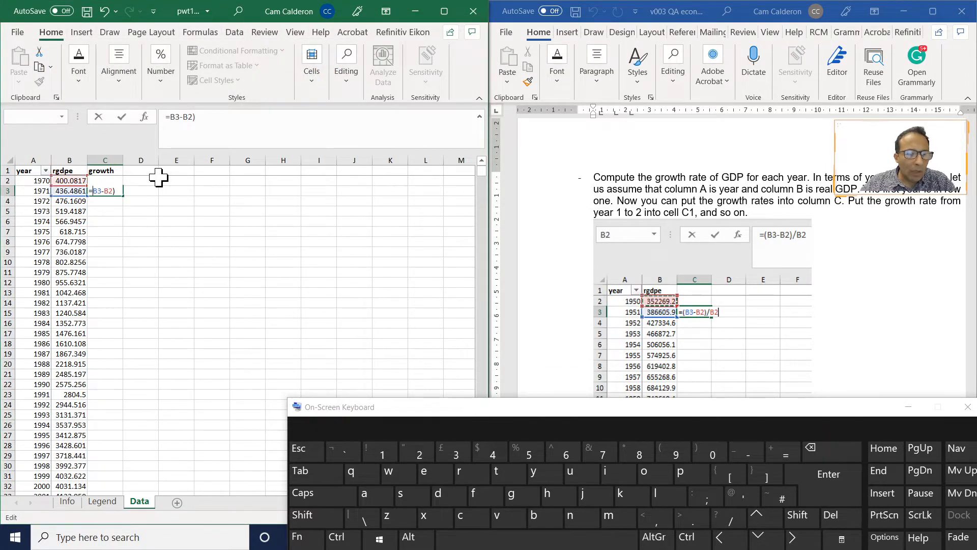
Correct the growth formula in cell C3 to =(B3-B2)/B2 and reselect the cell
text(()
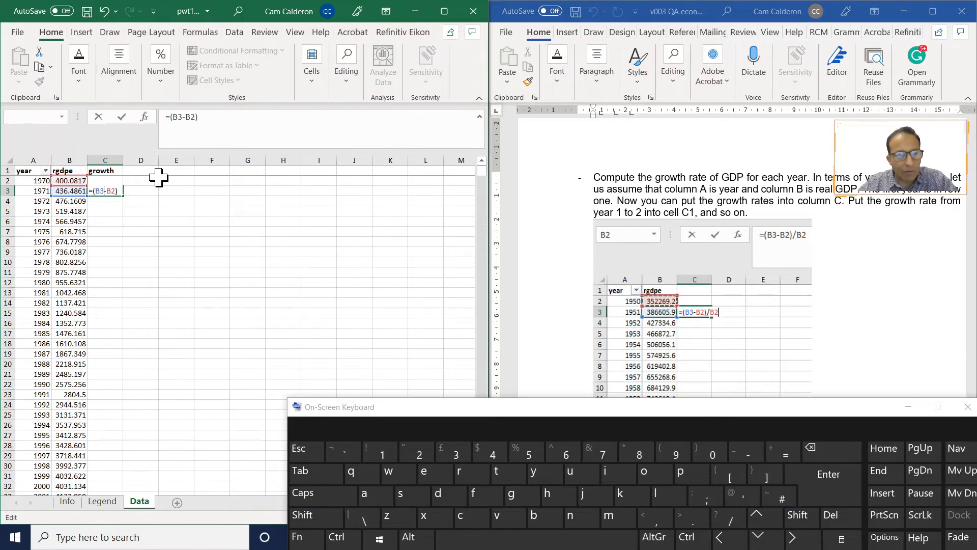
key(Right)
text(/)
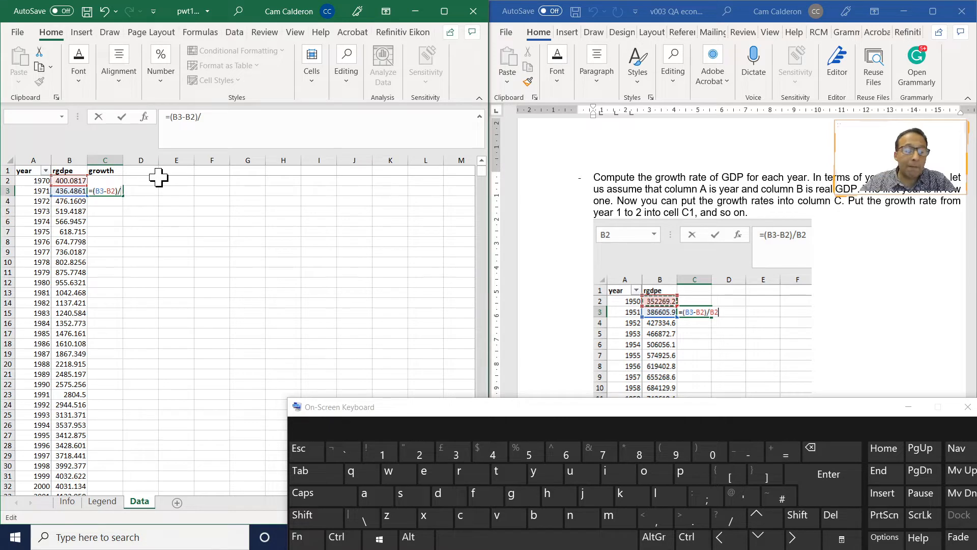
click(73, 180)
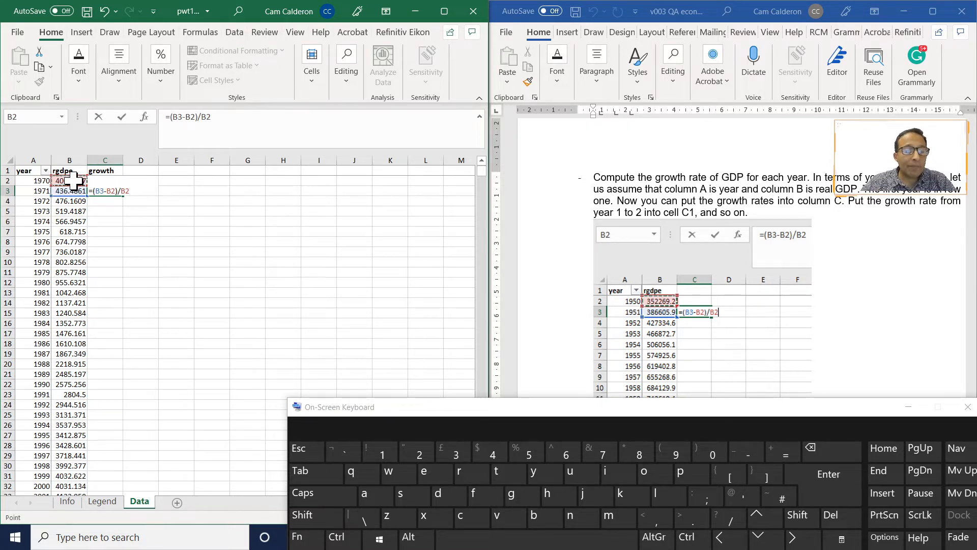
key(Return)
key(Up)
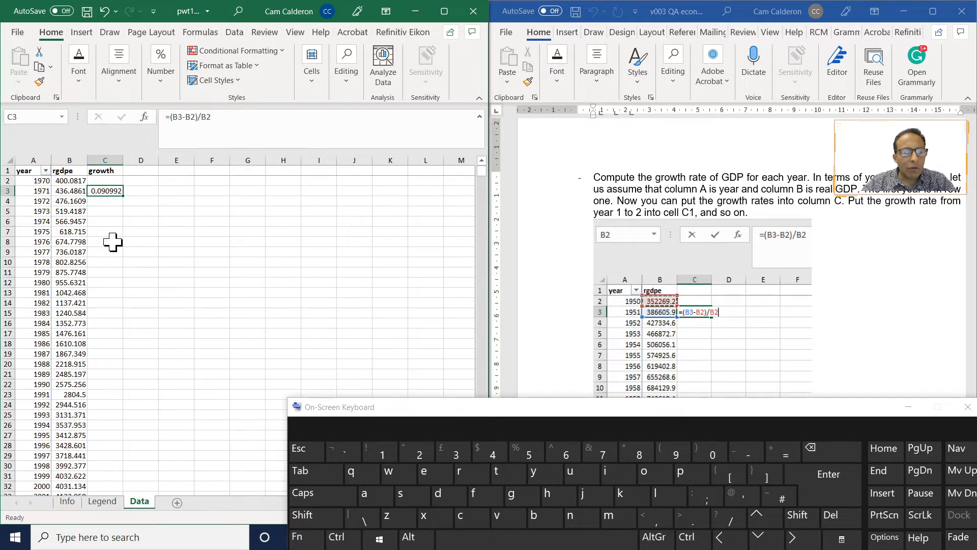
Examine the year, rgdpe and growth columns of the Data sheet at a larger magnification, from the header row down
scroll(113, 242, down, 1)
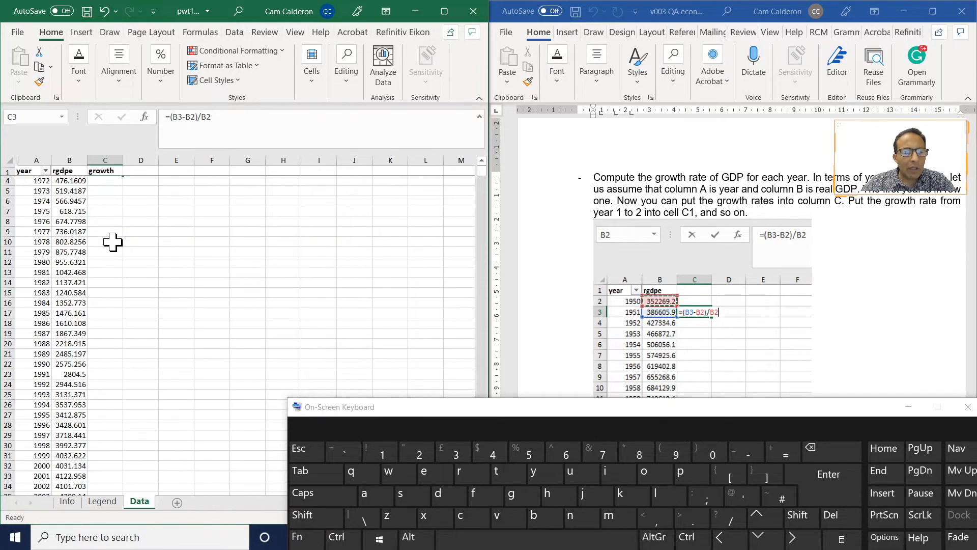
scroll(150, 265, down, 1)
click(149, 265)
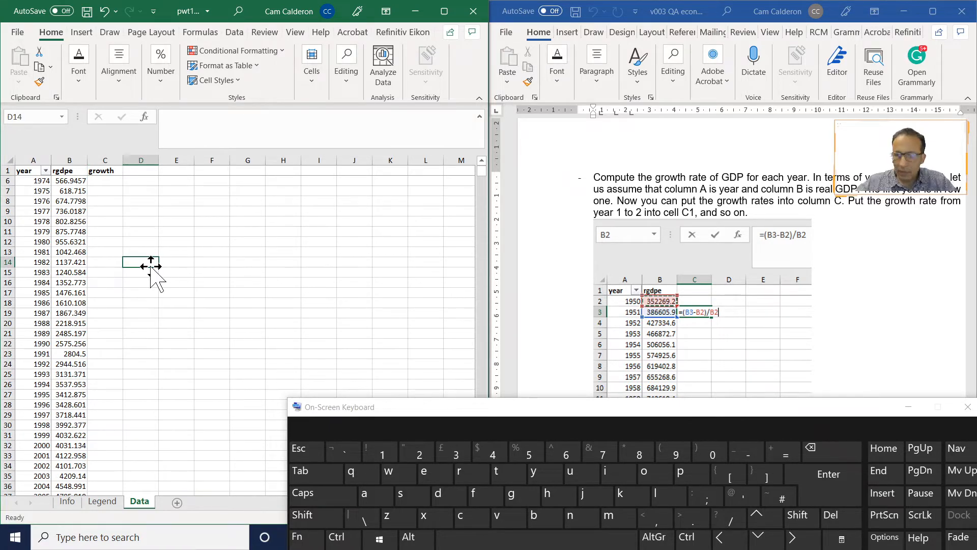
key(ctrl)
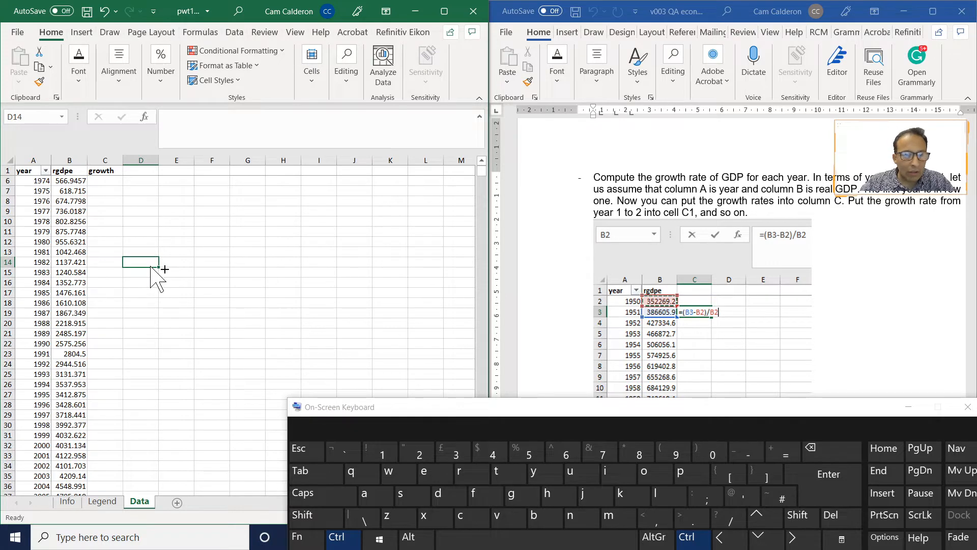
scroll(154, 242, up, 1)
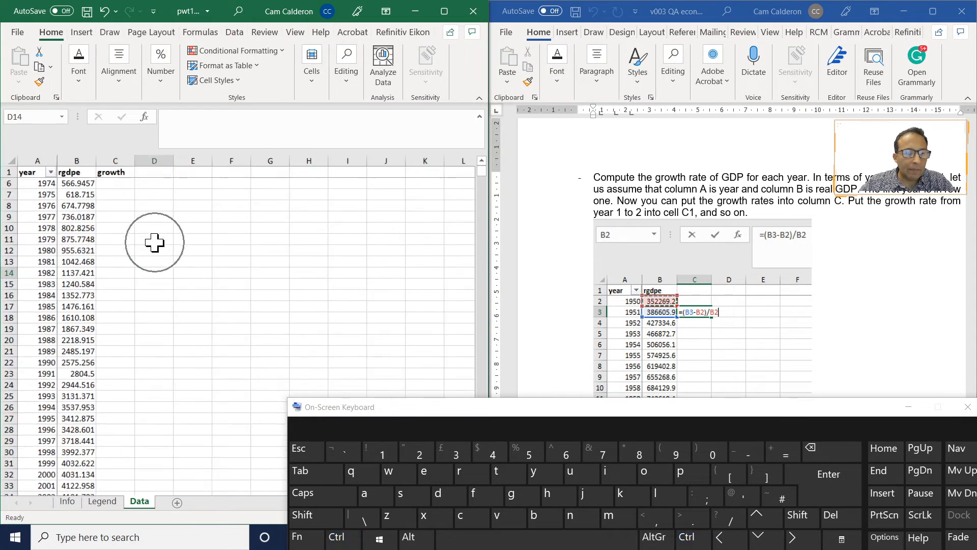
scroll(149, 257, up, 2)
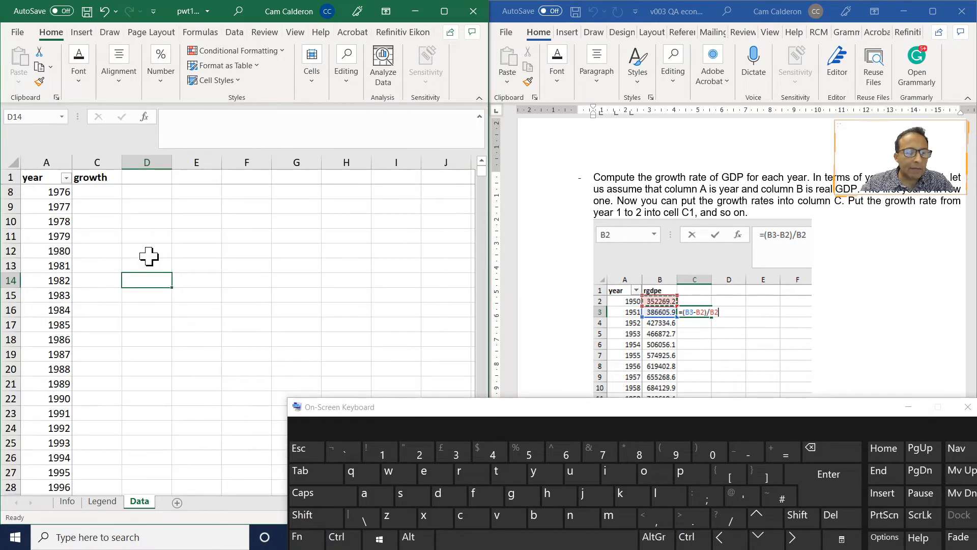
key(Down)
key(Up)
key(Left)
key(Up)
key(Up)
key(Up)
key(Up)
key(Up)
key(Up)
key(Up)
key(Up)
key(Up)
key(Up)
key(Up)
key(Up)
key(Up)
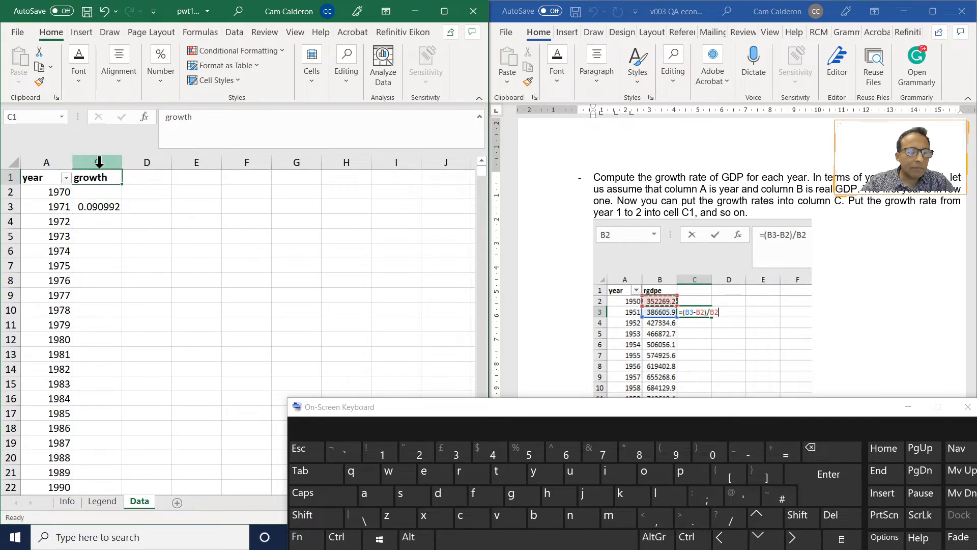
key(ctrl+Left)
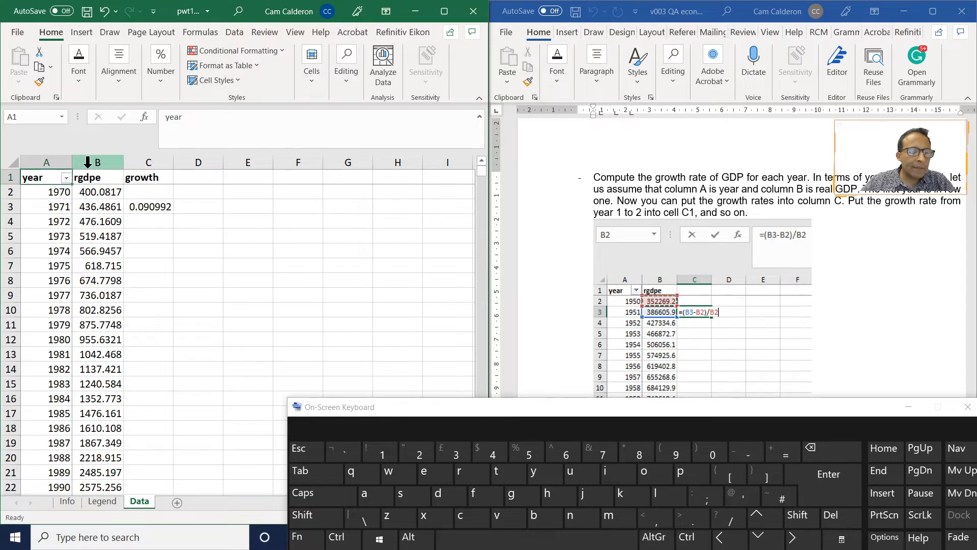
key(Down)
key(Down)
key(Down)
key(Down)
key(Down)
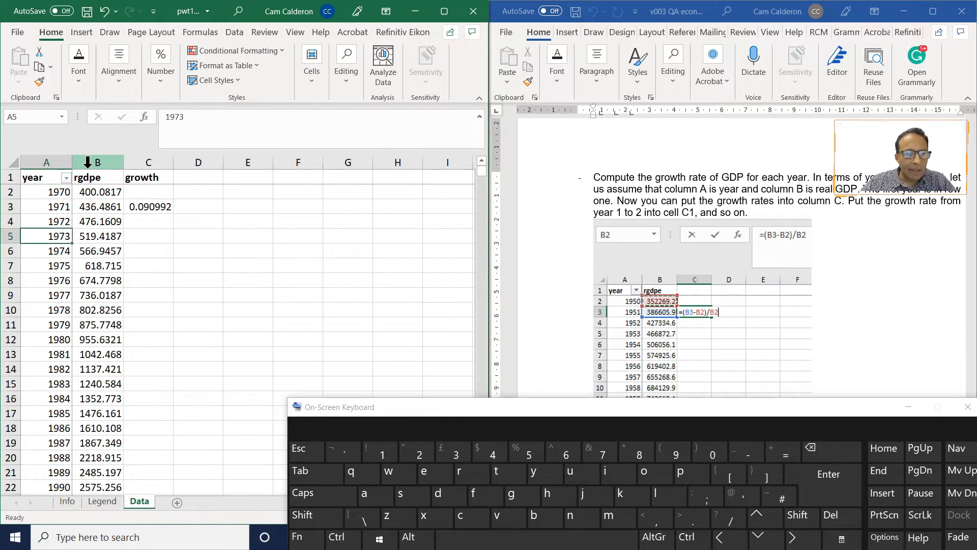
Fill the growth formula from cell C3 down column C for all remaining years
key(Up)
key(Up)
key(Right)
key(Right)
key(Up)
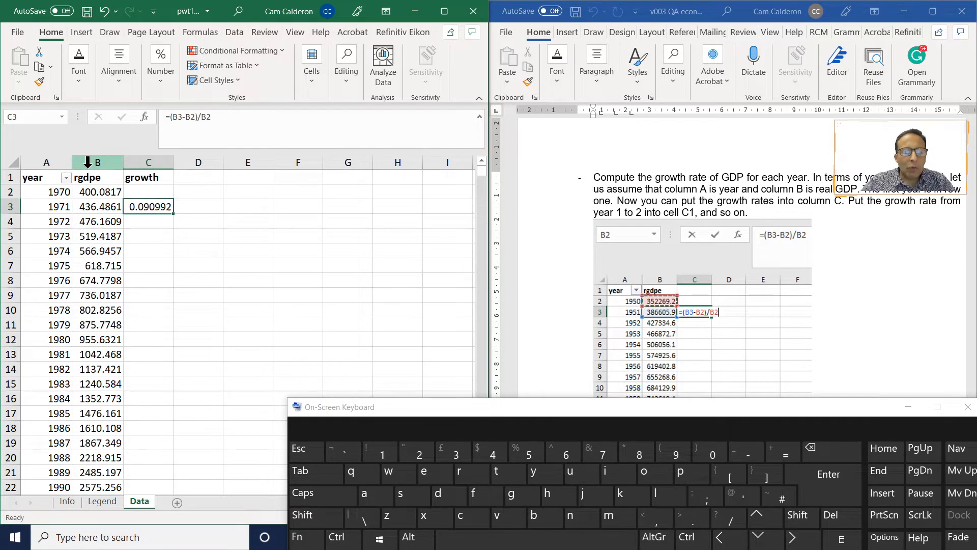
double_click(175, 218)
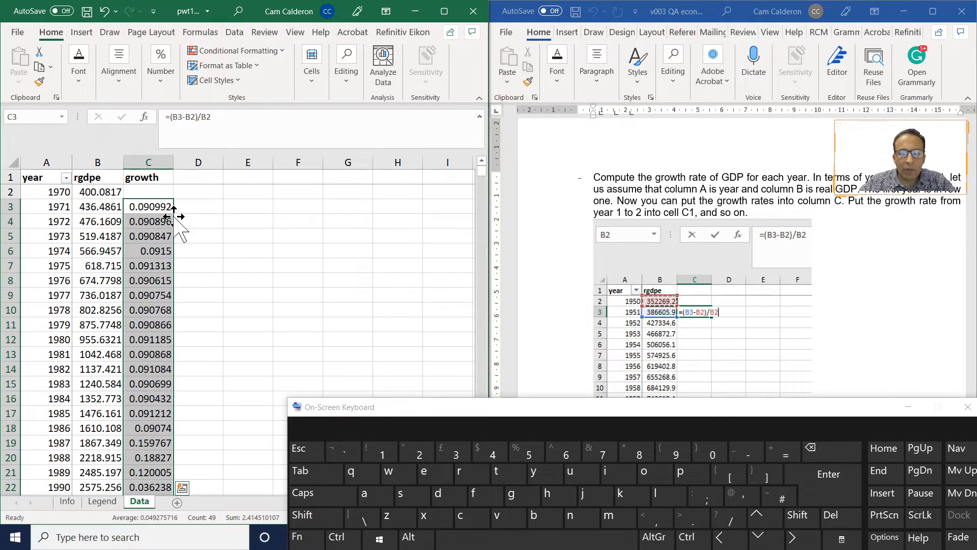
Switch to the Word exercise document and review its instructions on exponential smoothing of the growth rates and the real GDP trend
click(628, 300)
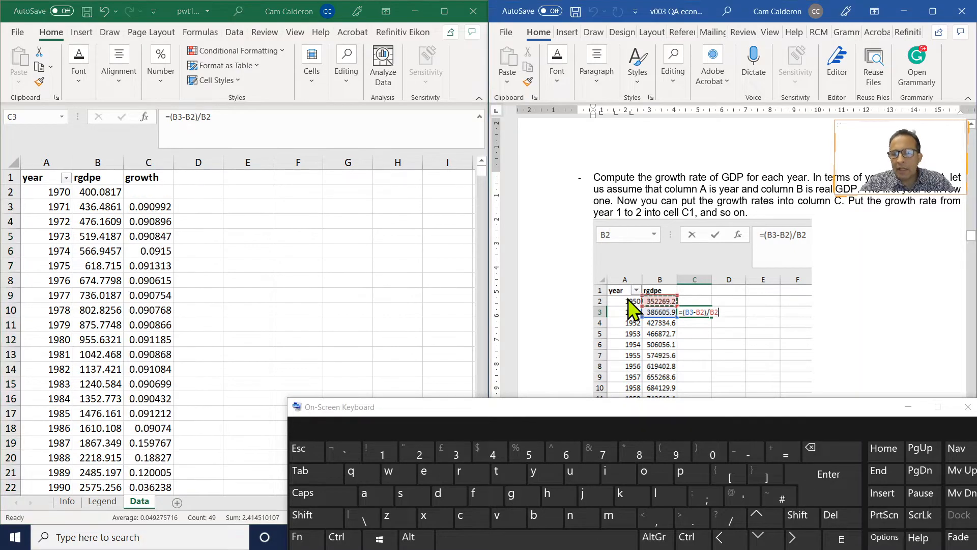
scroll(628, 299, down, 4)
scroll(629, 306, down, 10)
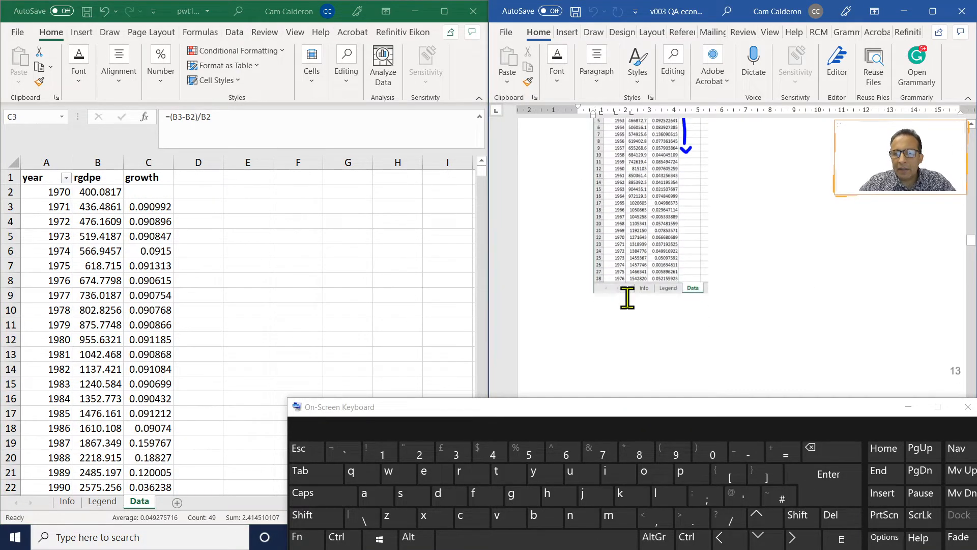
scroll(627, 298, down, 3)
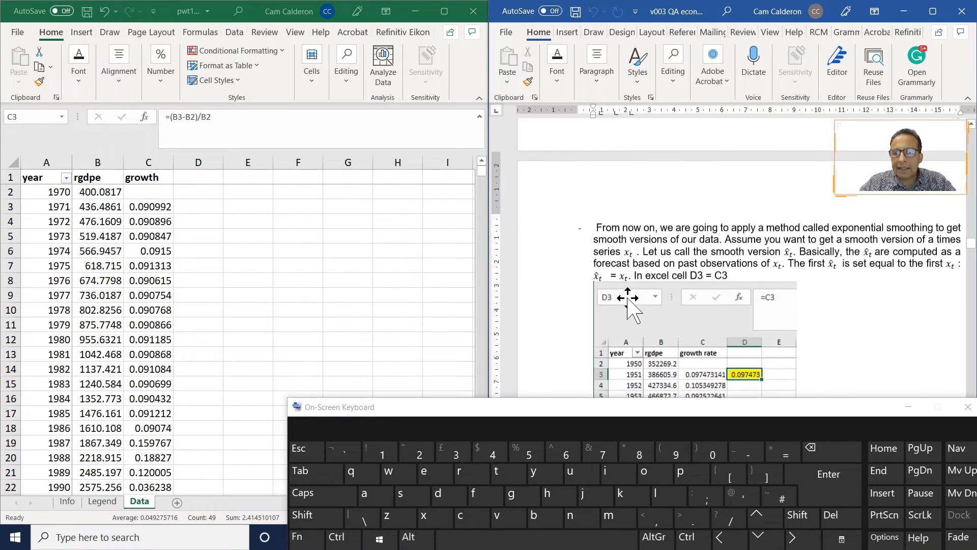
scroll(627, 298, down, 1)
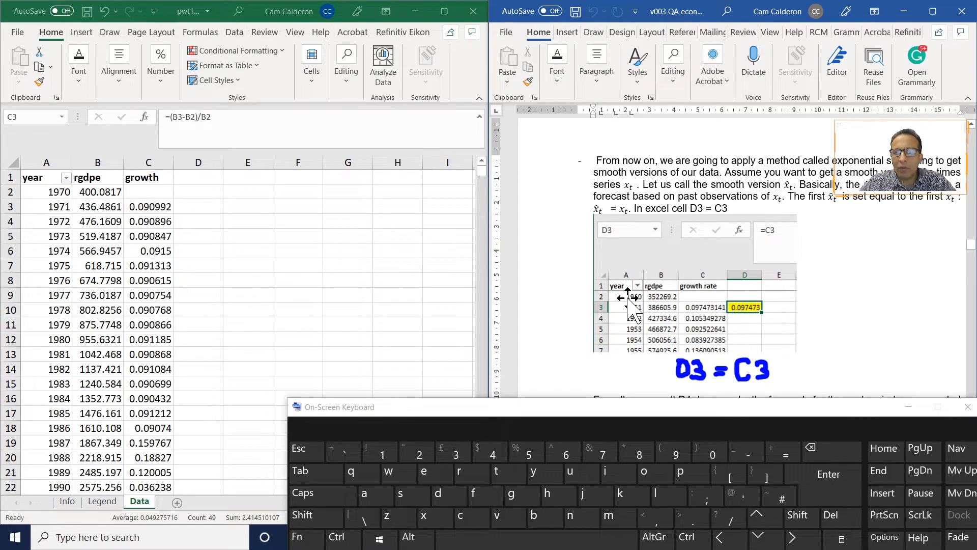
scroll(631, 306, down, 8)
click(631, 305)
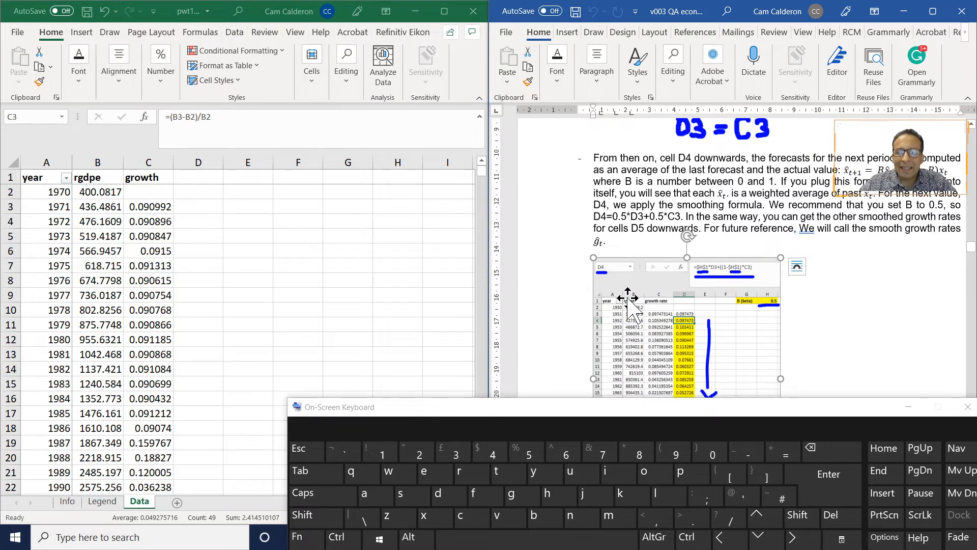
scroll(631, 300, down, 12)
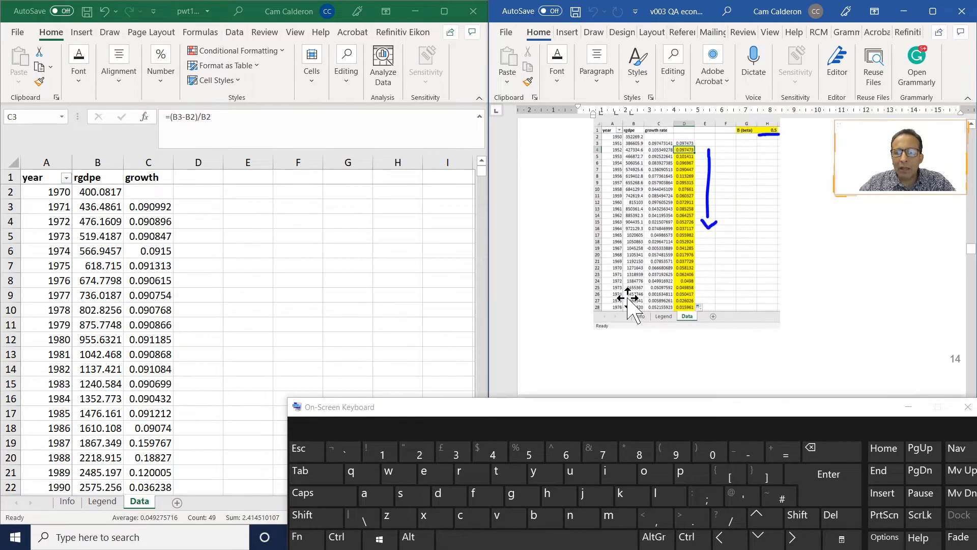
scroll(626, 297, down, 3)
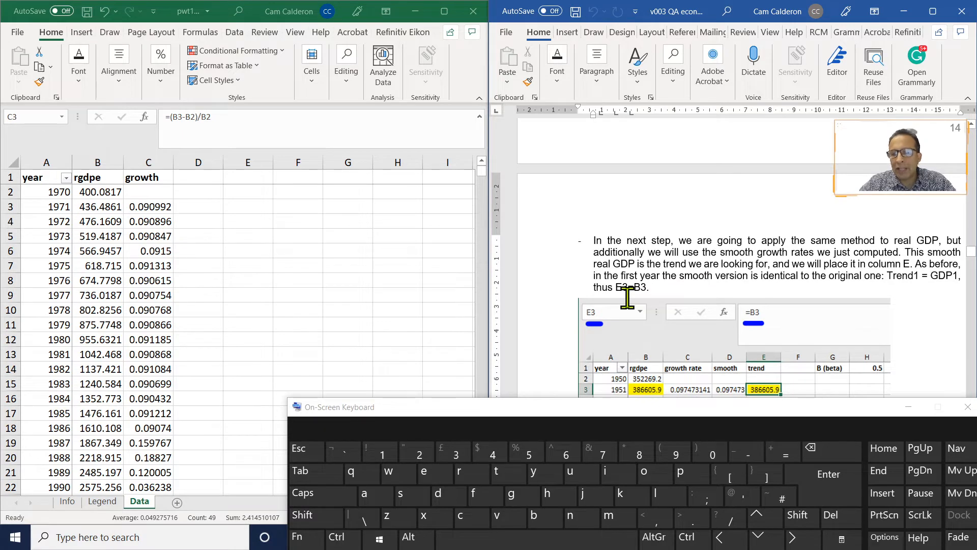
scroll(627, 298, up, 10)
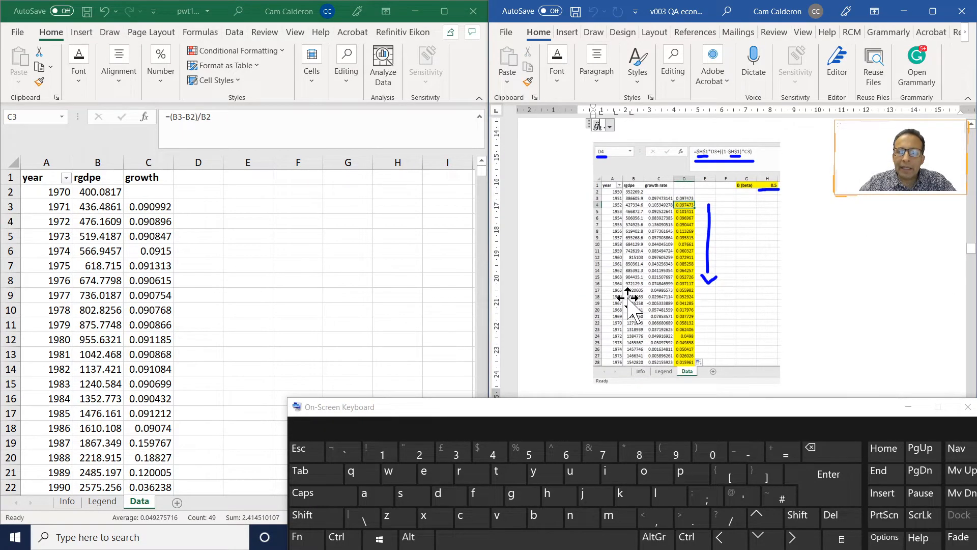
scroll(627, 298, up, 3)
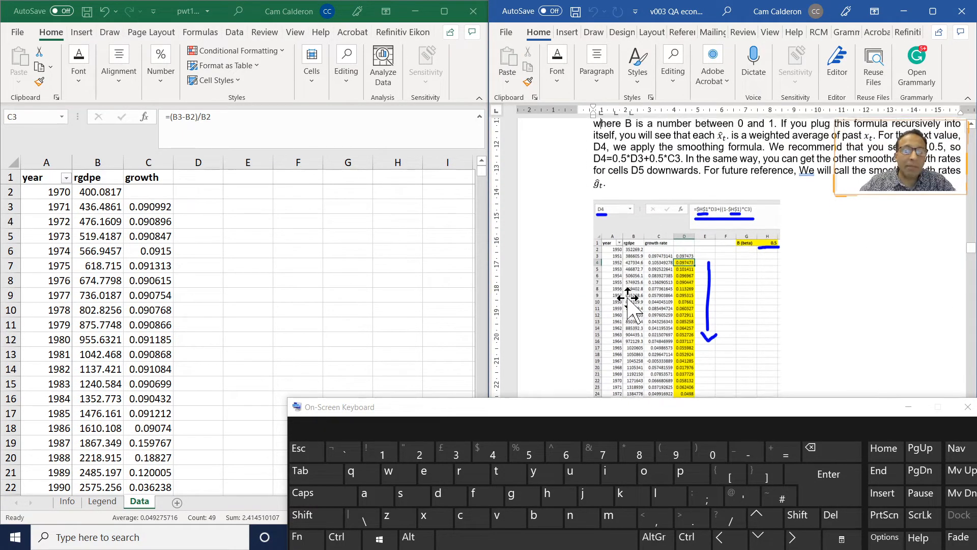
scroll(627, 298, up, 10)
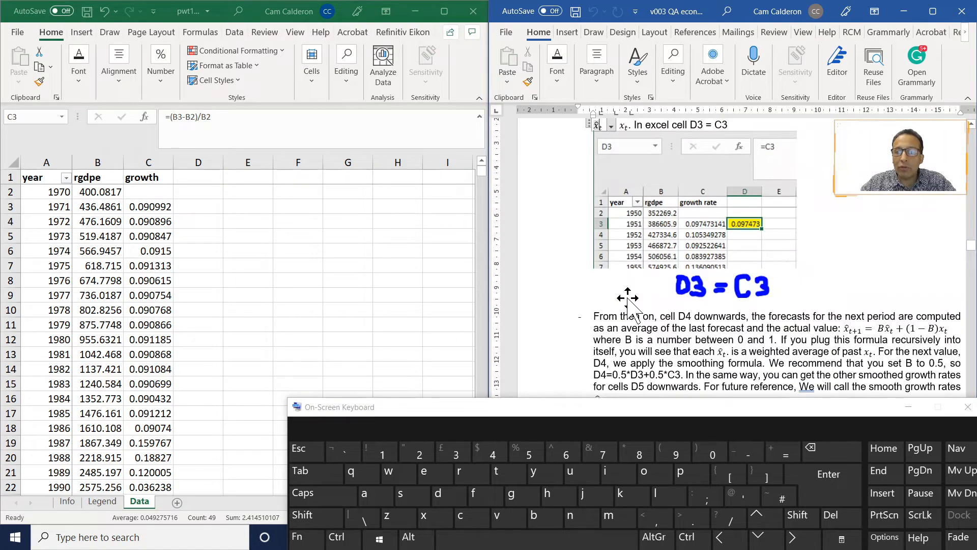
scroll(627, 297, up, 8)
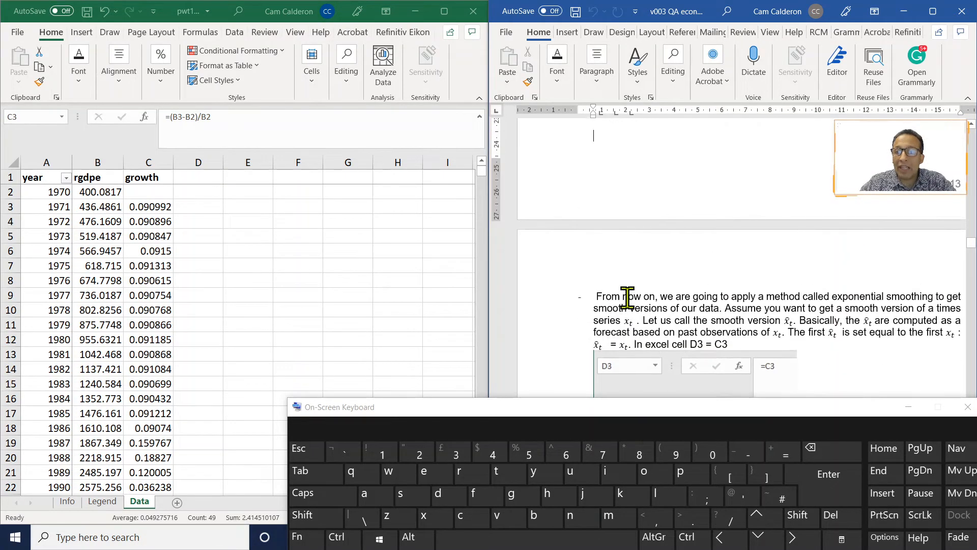
scroll(627, 297, down, 2)
scroll(627, 297, down, 4)
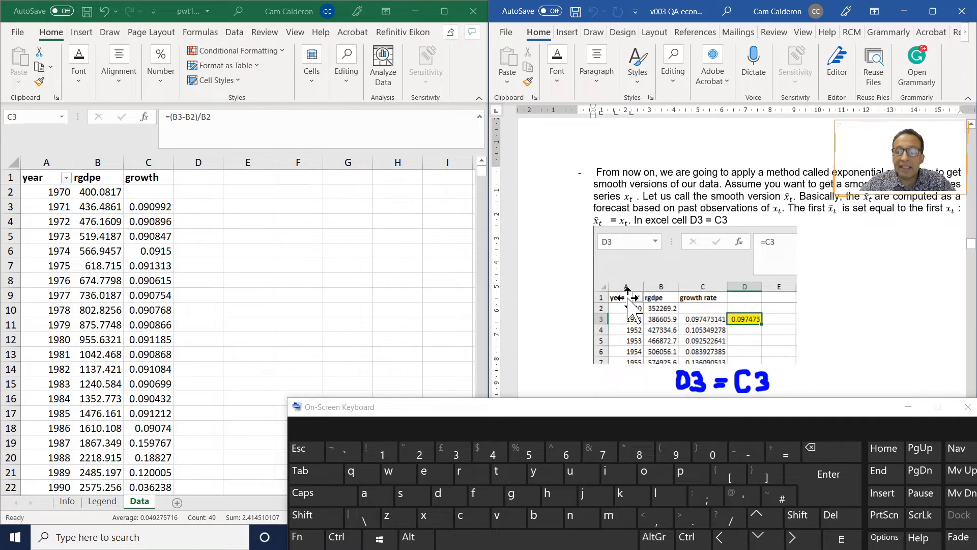
Return to the Excel Data sheet and enter the heading potential in cell D1, beside growth
click(203, 176)
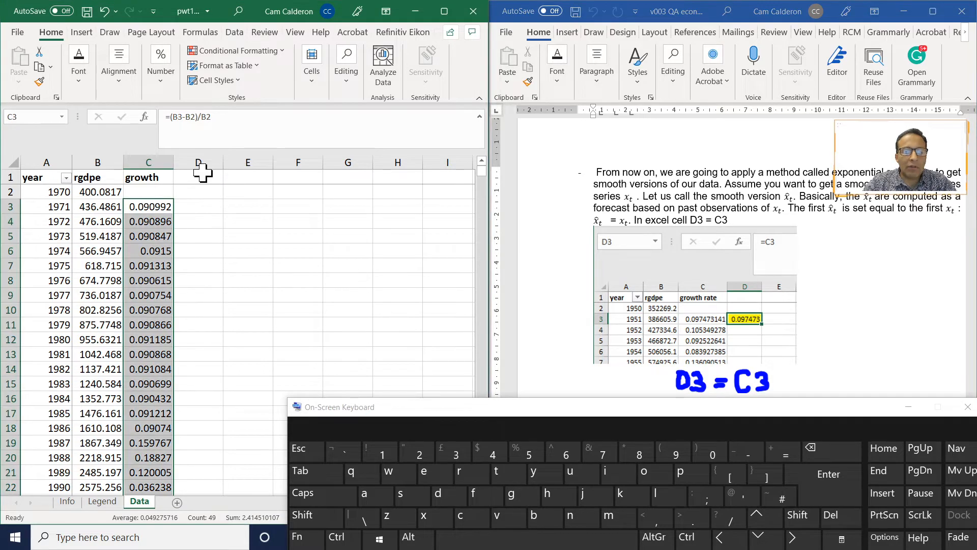
click(203, 176)
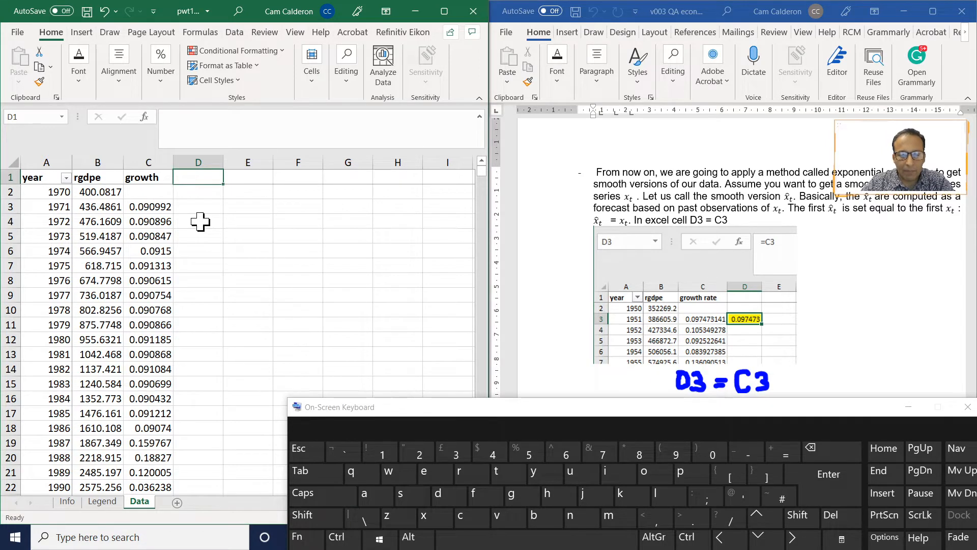
text(potential)
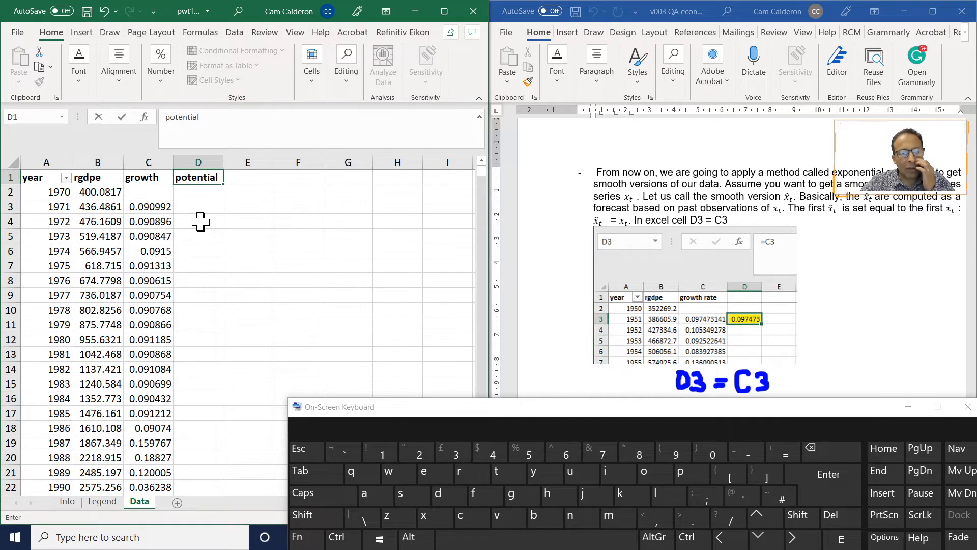
key(Return)
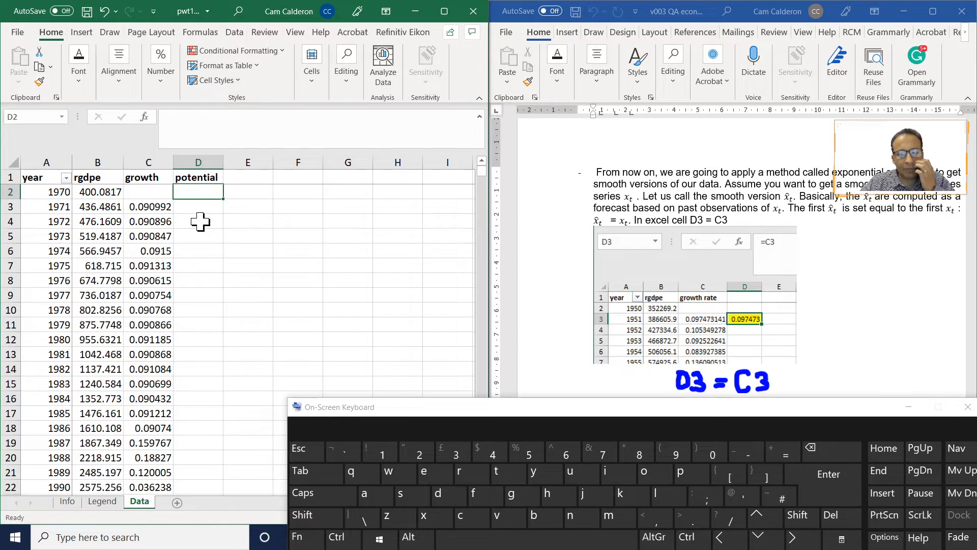
Enter the formula =C3 in cell D3 as the first smoothed growth value for 1971, keeping the cell selected
key(Down)
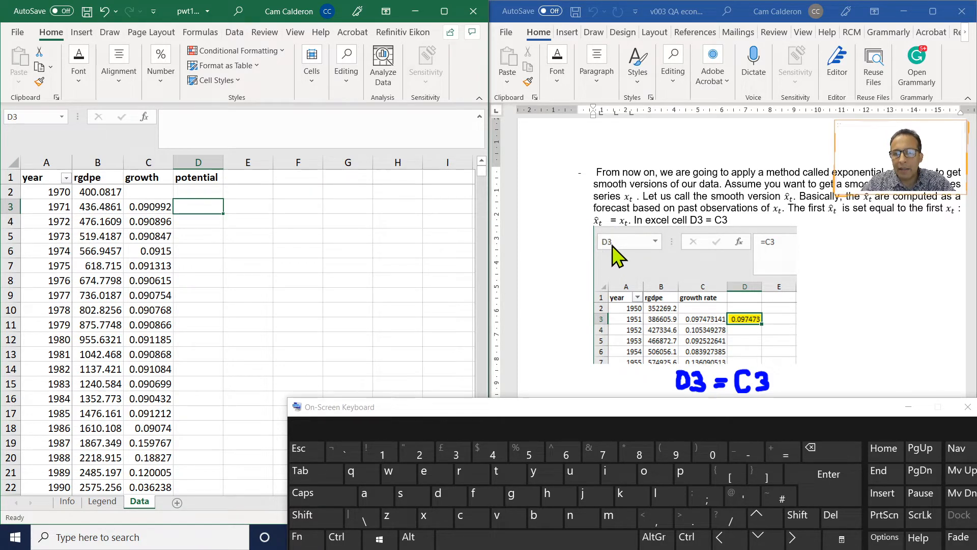
key(alt+Tab)
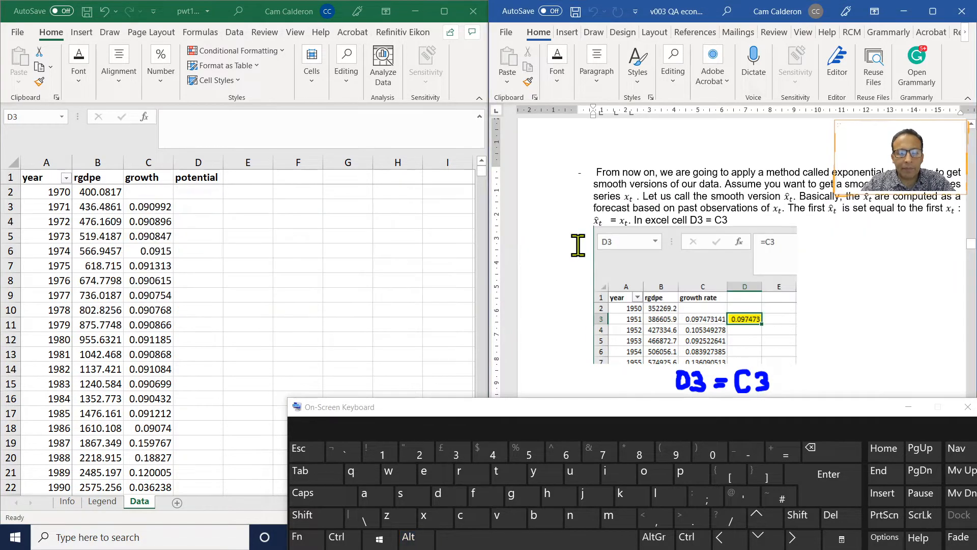
key(alt+Tab)
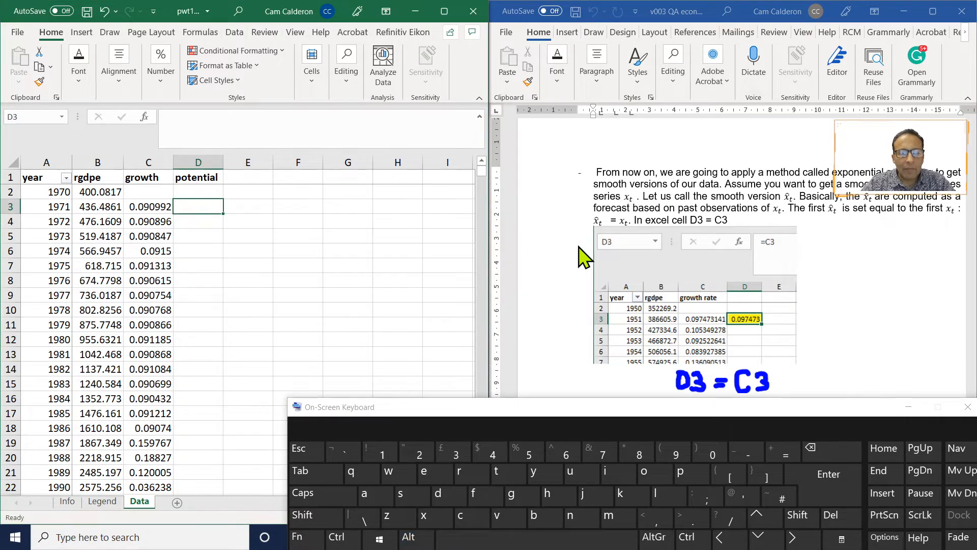
text(=c)
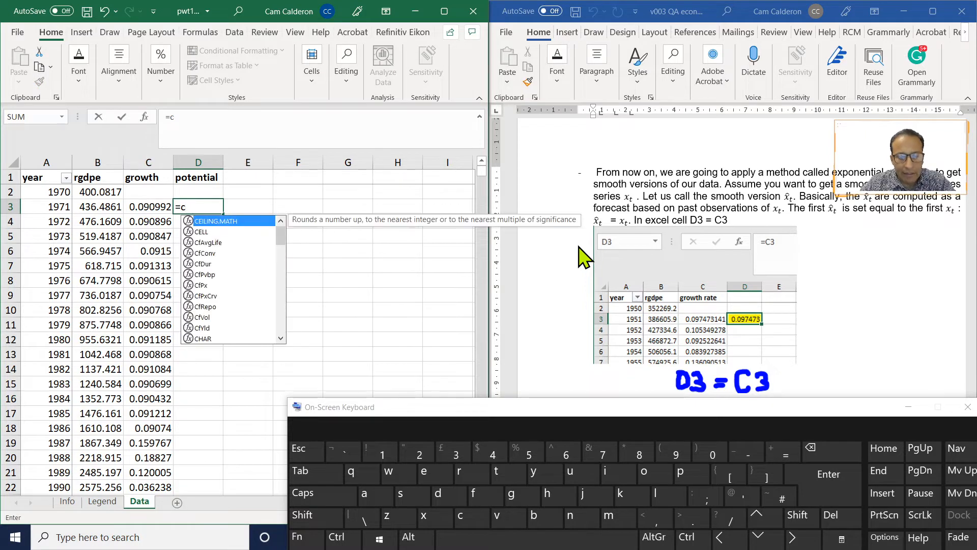
text(3)
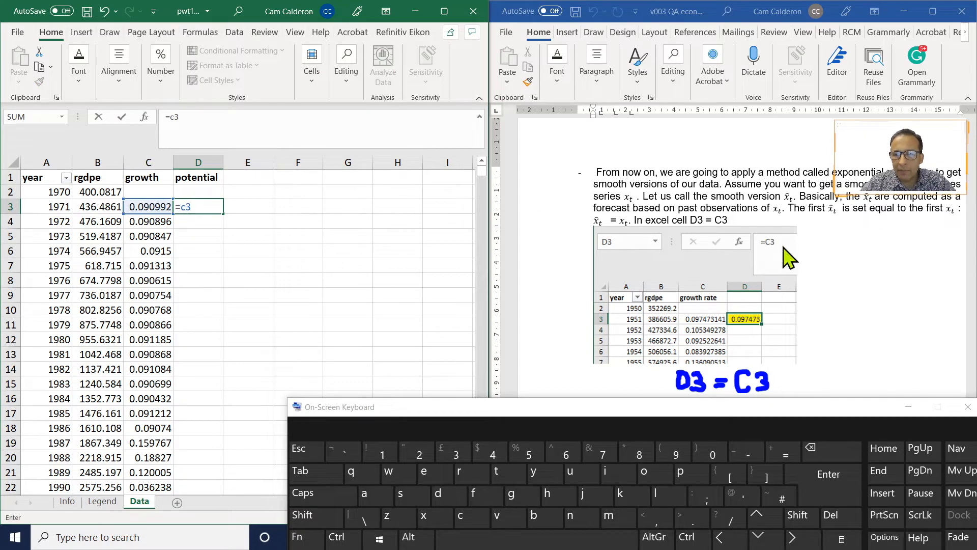
key(ctrl+Return)
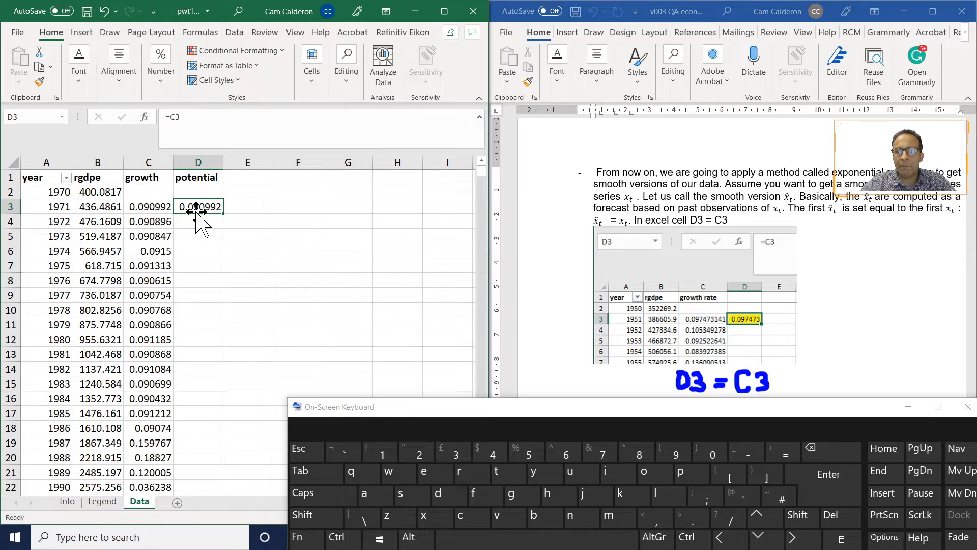
Review the Word exercise's instructions and sample sheet for the D4 smoothing formula and the recommended B value
click(658, 197)
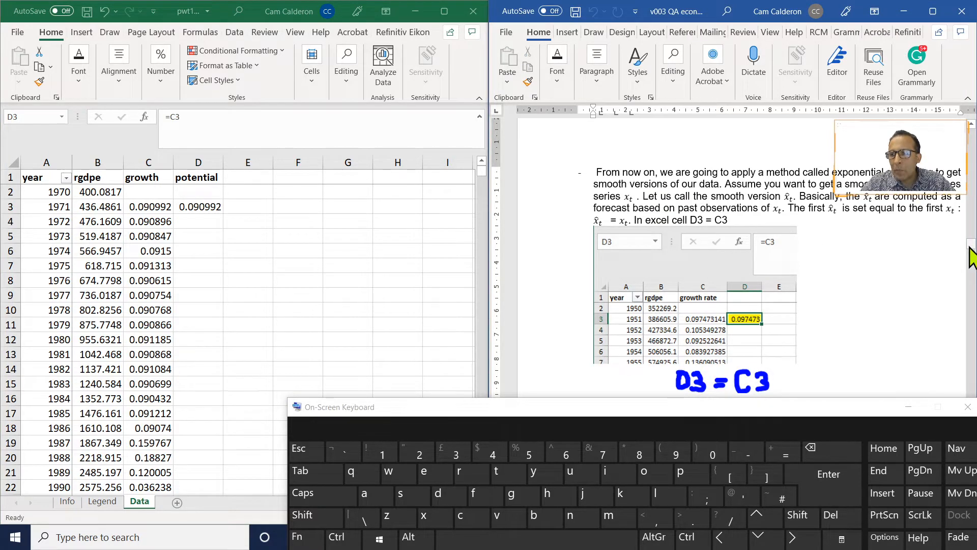
drag(971, 250, 969, 247)
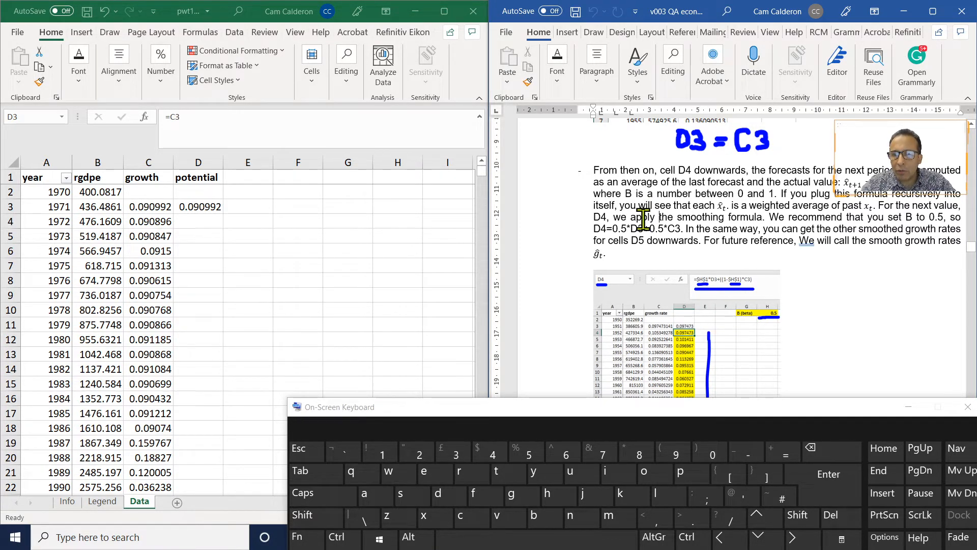
scroll(629, 268, up, 1)
scroll(629, 268, up, 1)
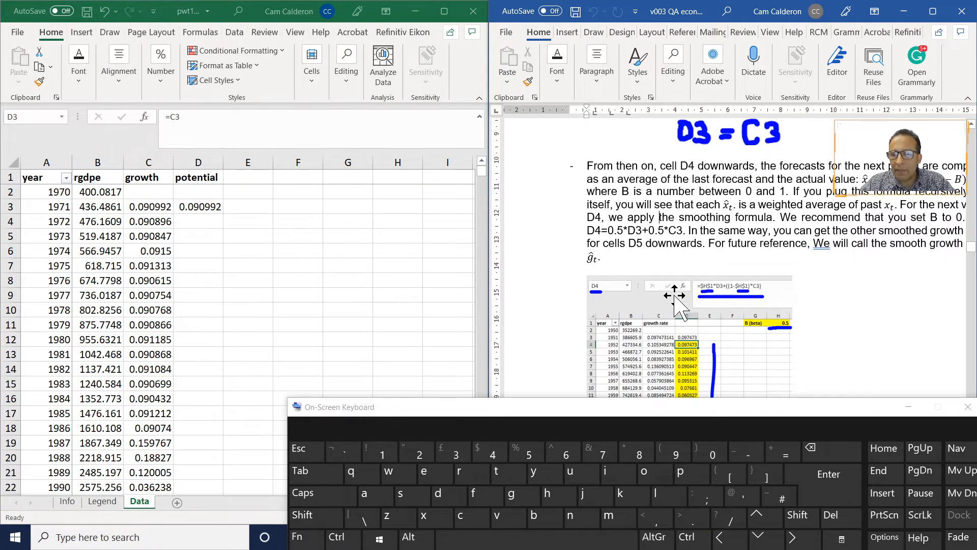
scroll(675, 295, up, 1)
scroll(675, 294, up, 3)
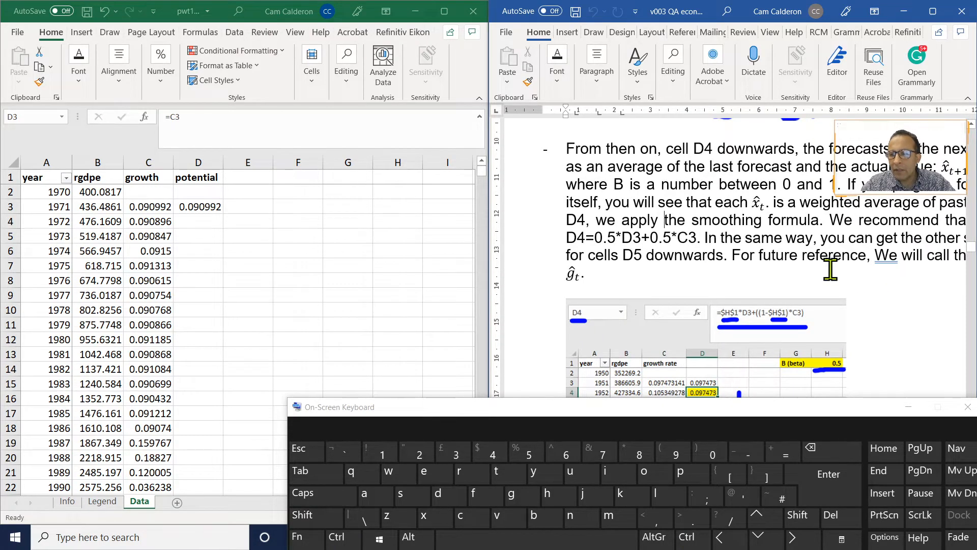
scroll(830, 270, down, 10)
scroll(831, 270, up, 5)
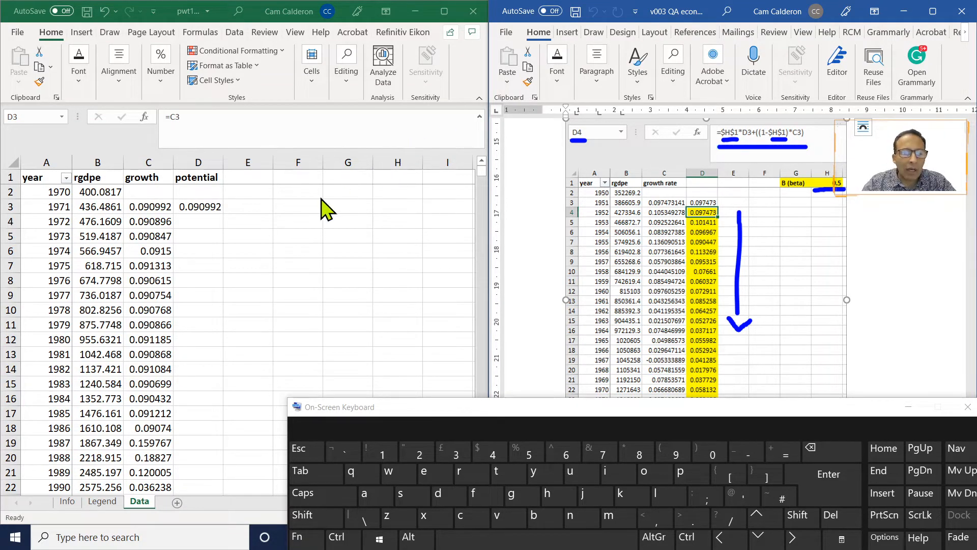
In the Excel Data sheet, enter the smoothing formula =$H$1*D3+((1-$H$1)*C3) in cell D4 for 1972, keeping the cell selected
click(198, 220)
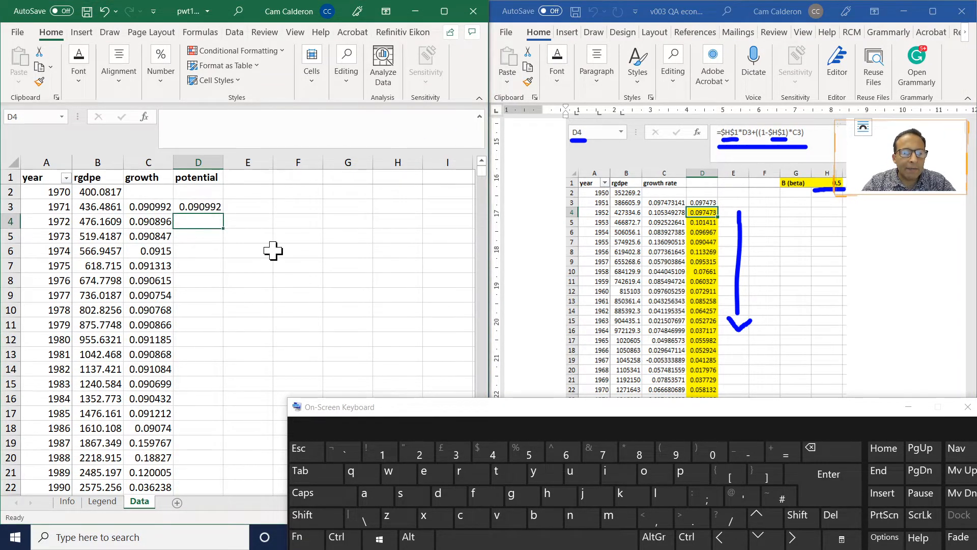
text(=)
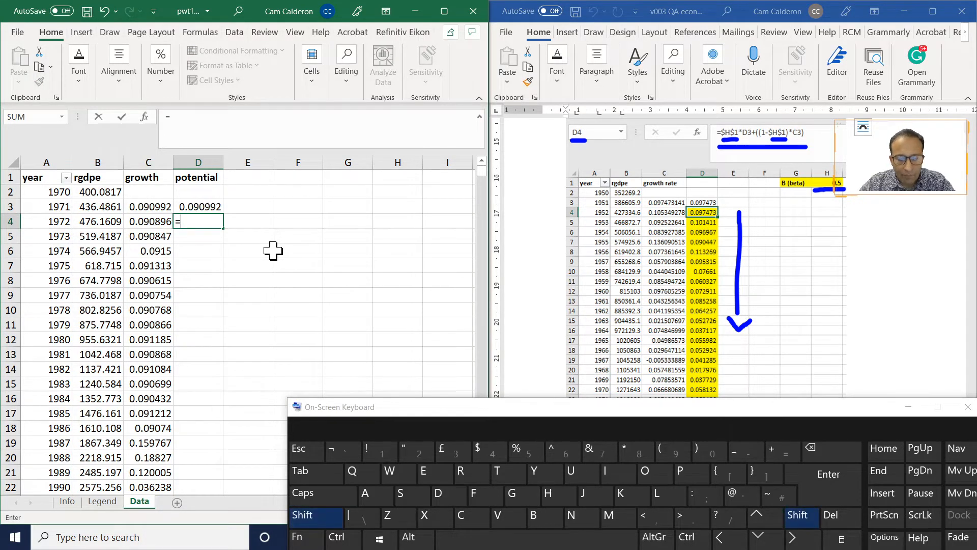
text($h)
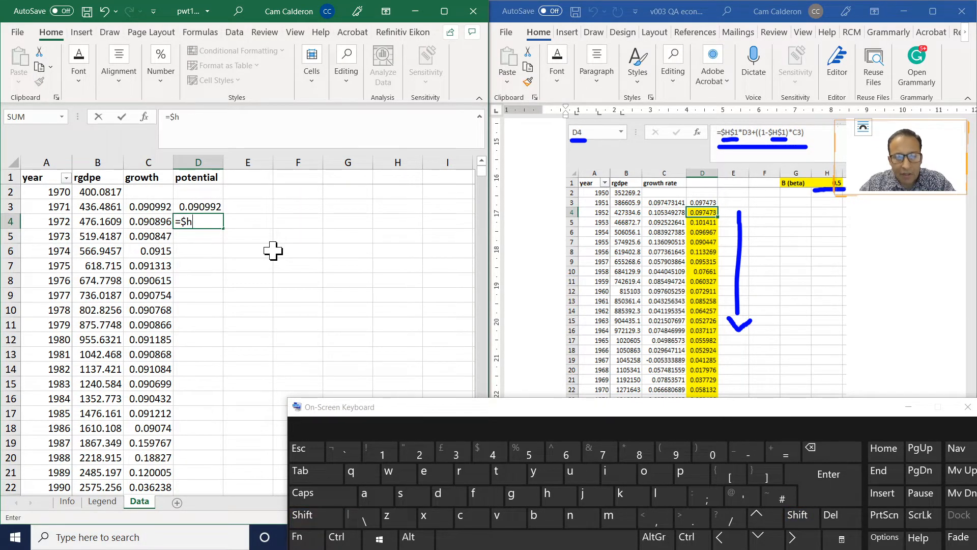
text(!)
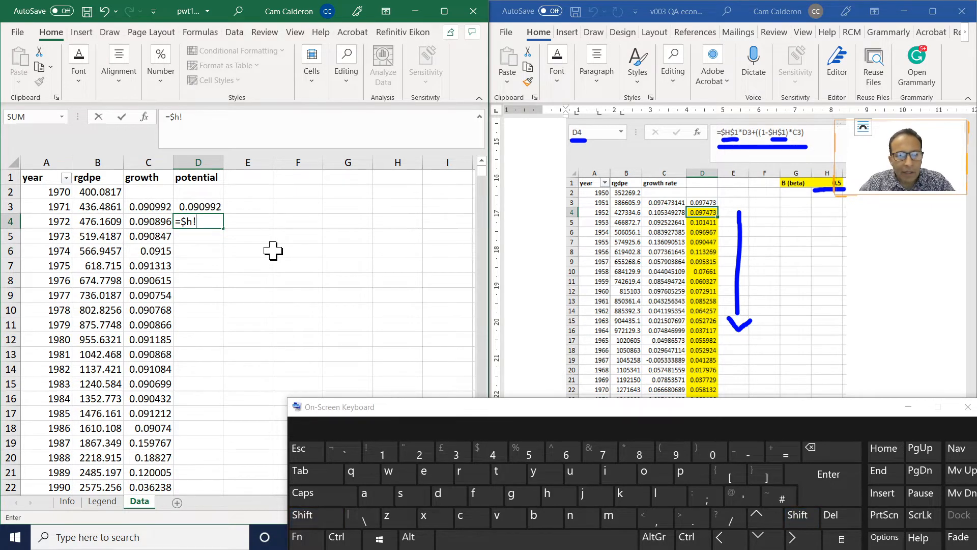
key(BackSpace)
text($1)
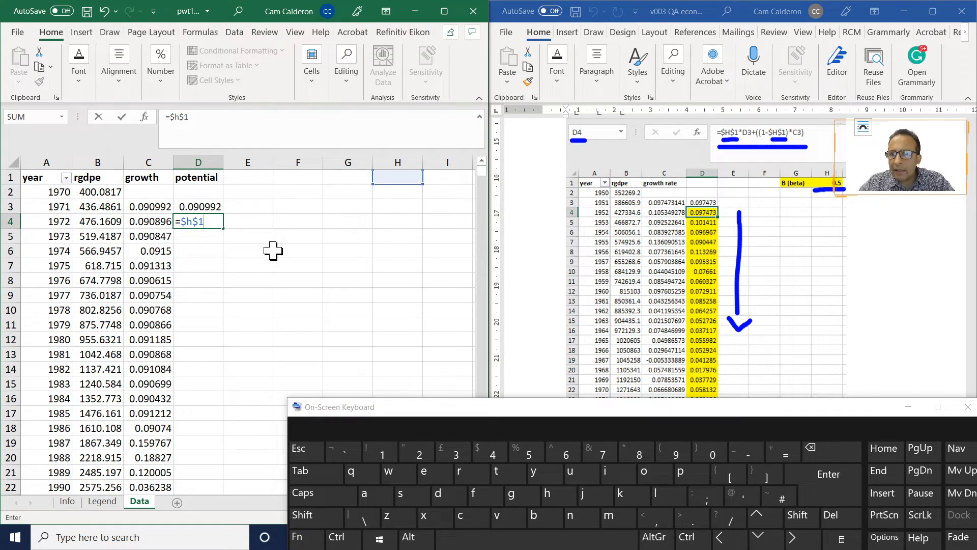
text(*)
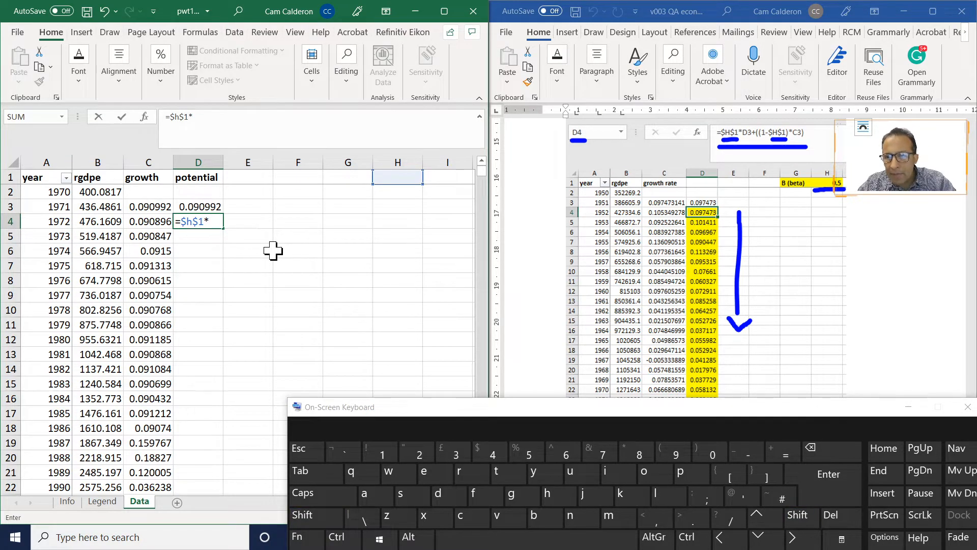
text(D)
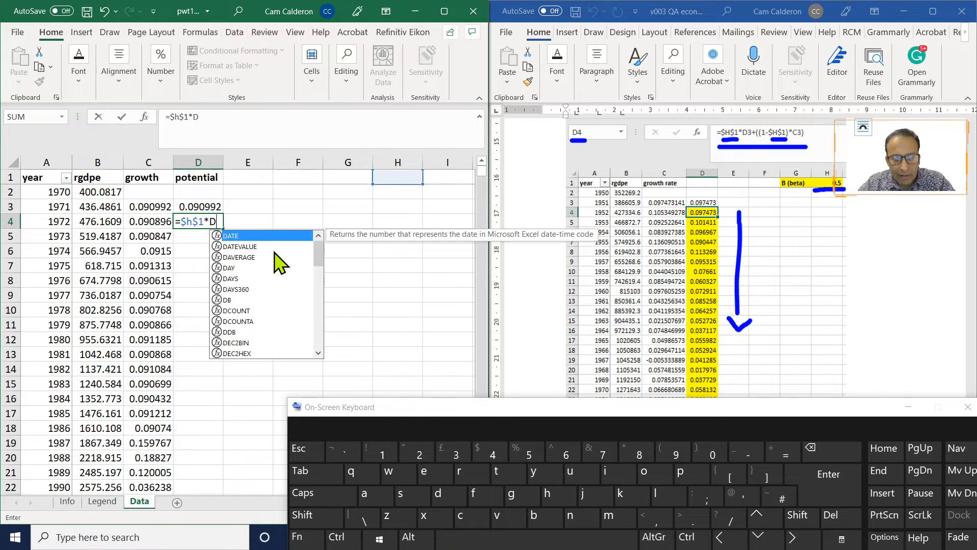
text(3)
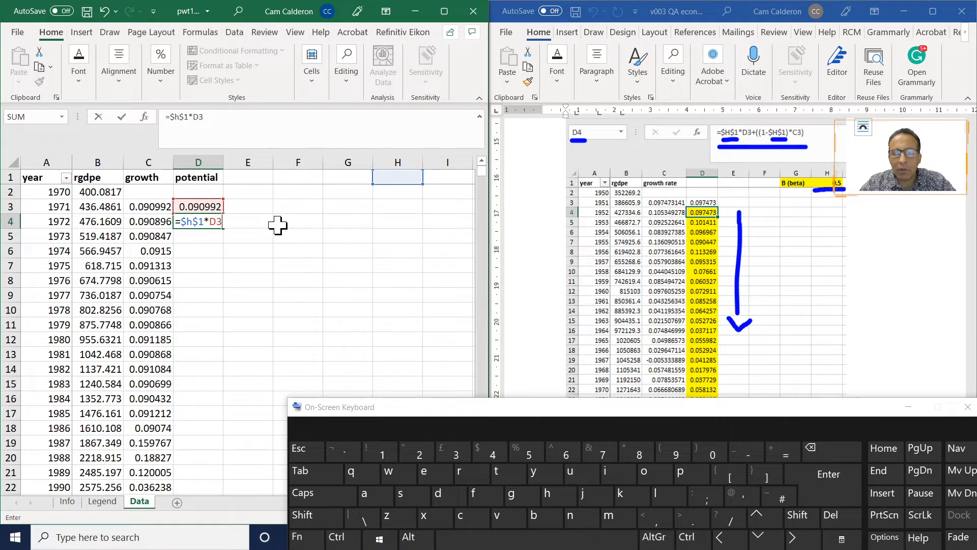
text(+)
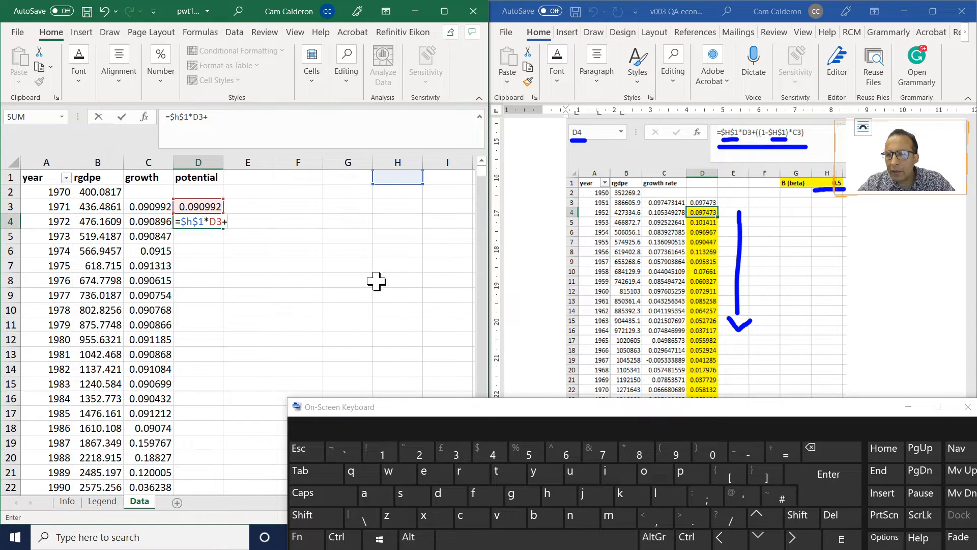
text((()
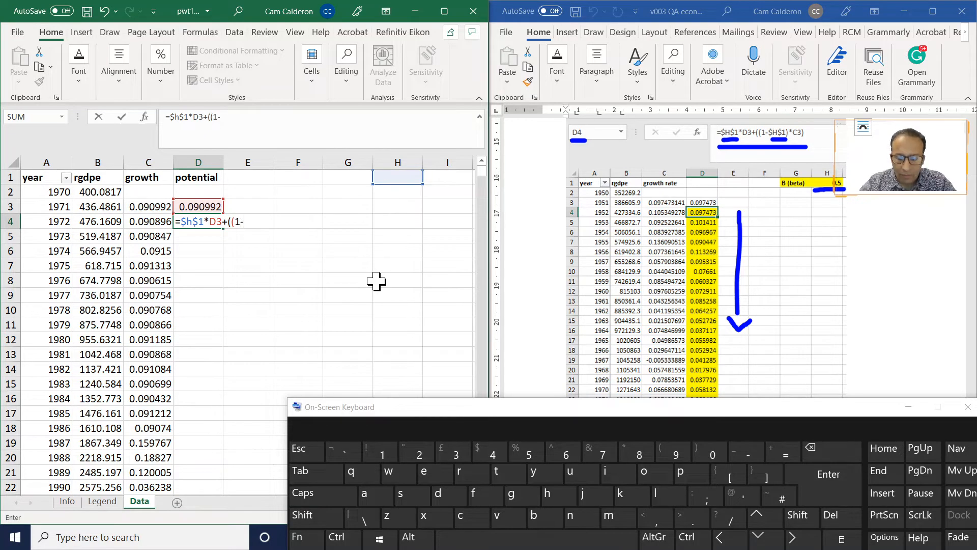
text(1-)
key(shift)
text($)
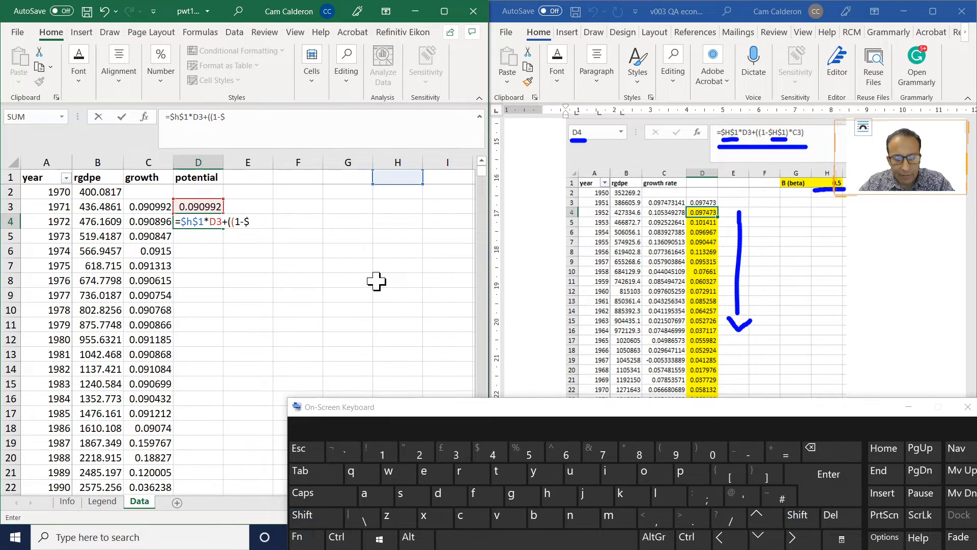
text(h)
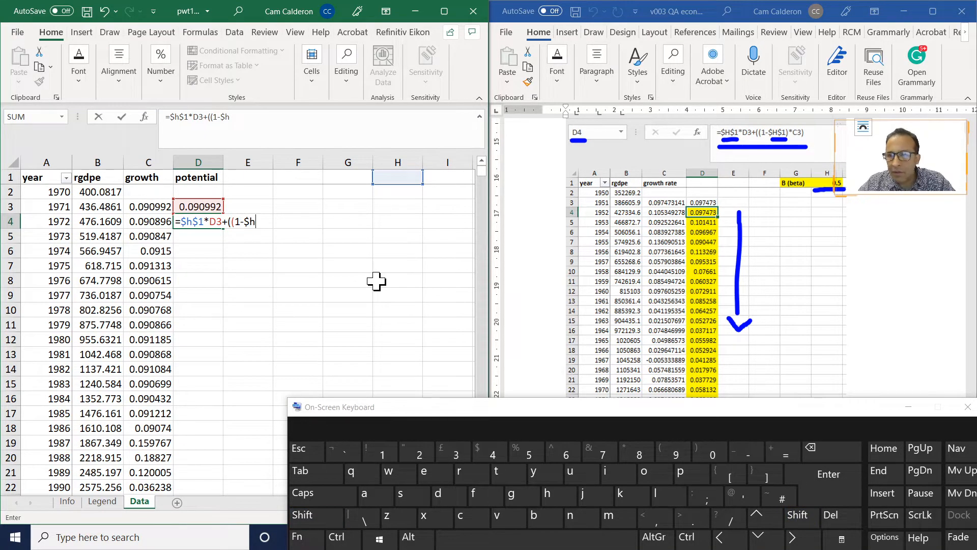
text($1))
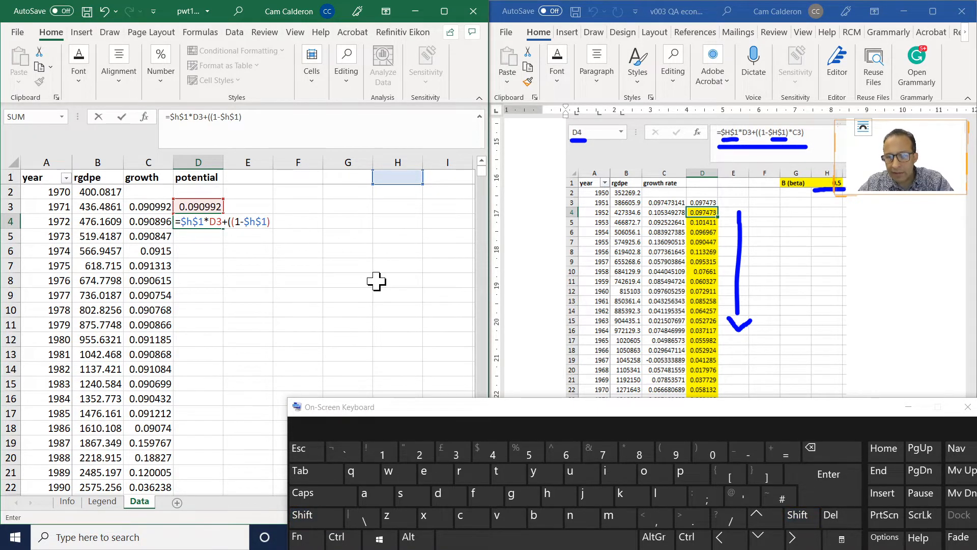
text(*)
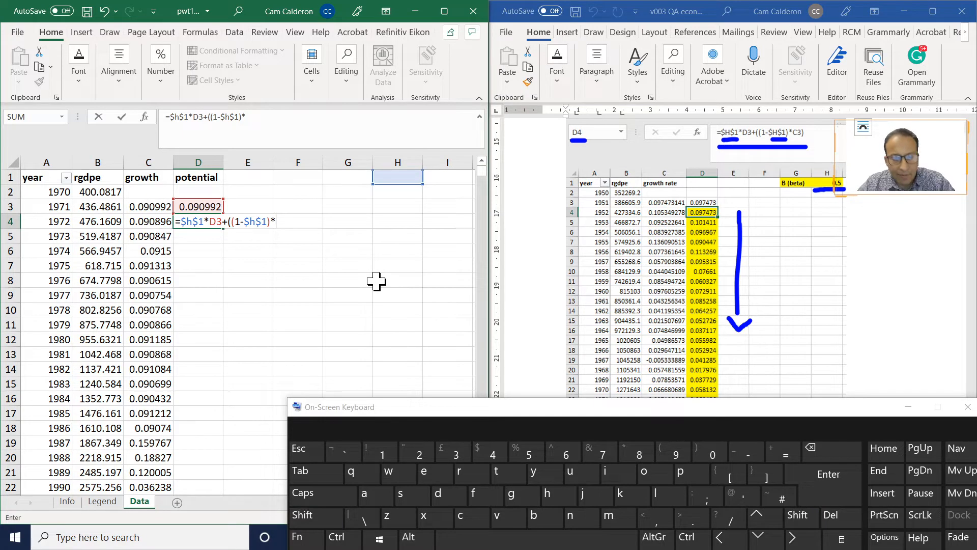
text(c3)
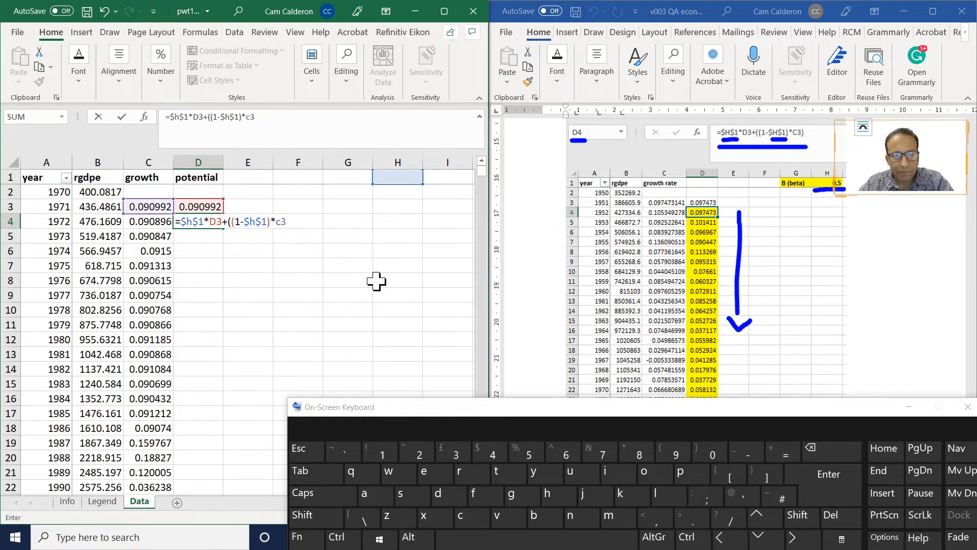
text())
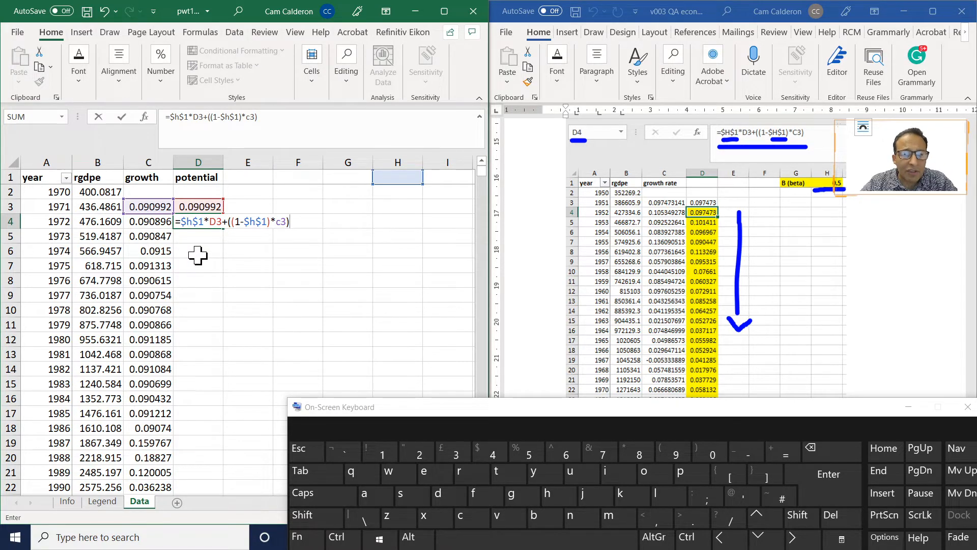
key(Return)
key(Up)
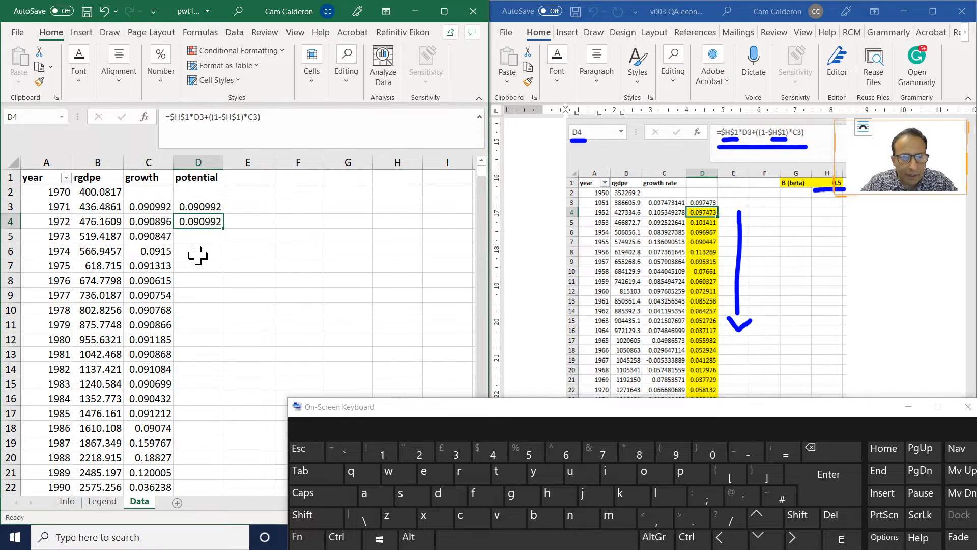
Enter the smoothing parameter 0.5 in cell H1 and label it Beta in cell G1
click(397, 179)
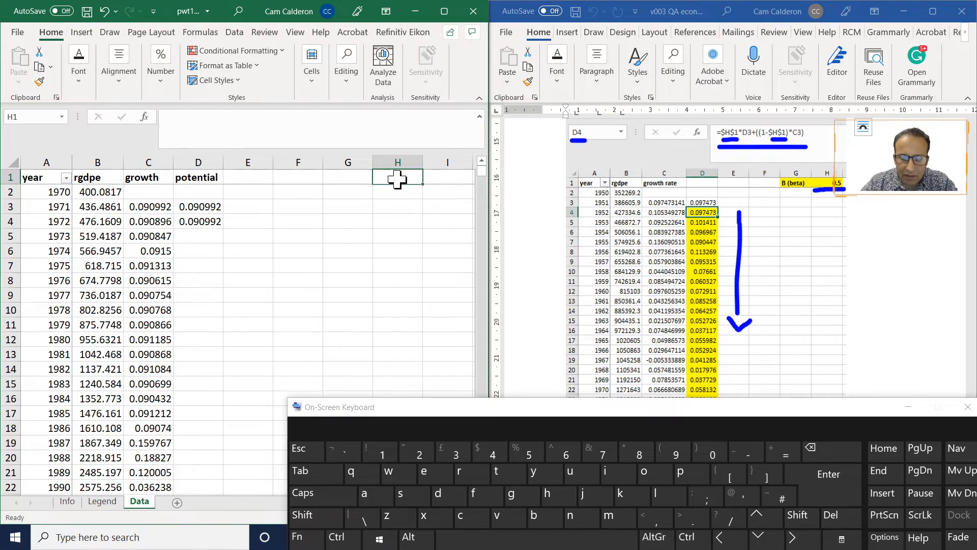
text(0.5)
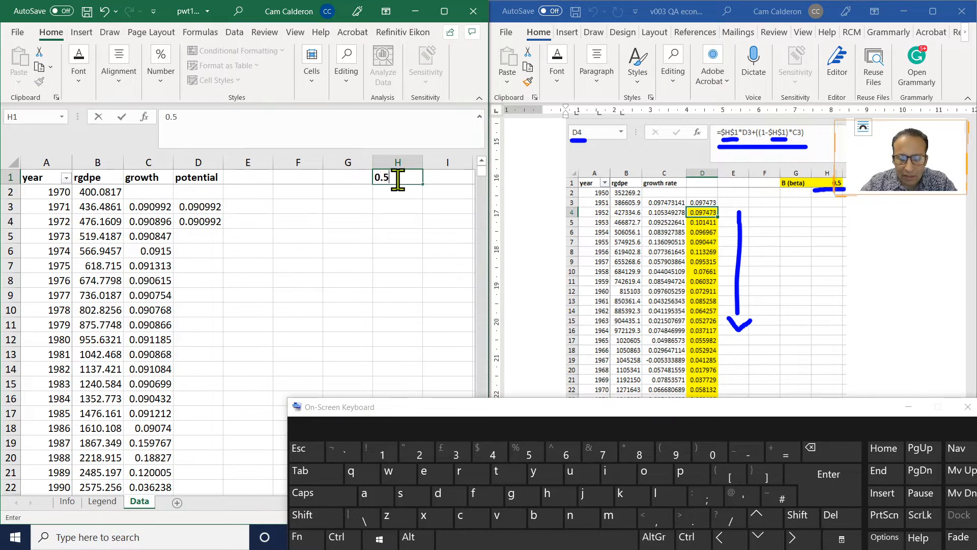
key(Return)
key(Up)
key(Left)
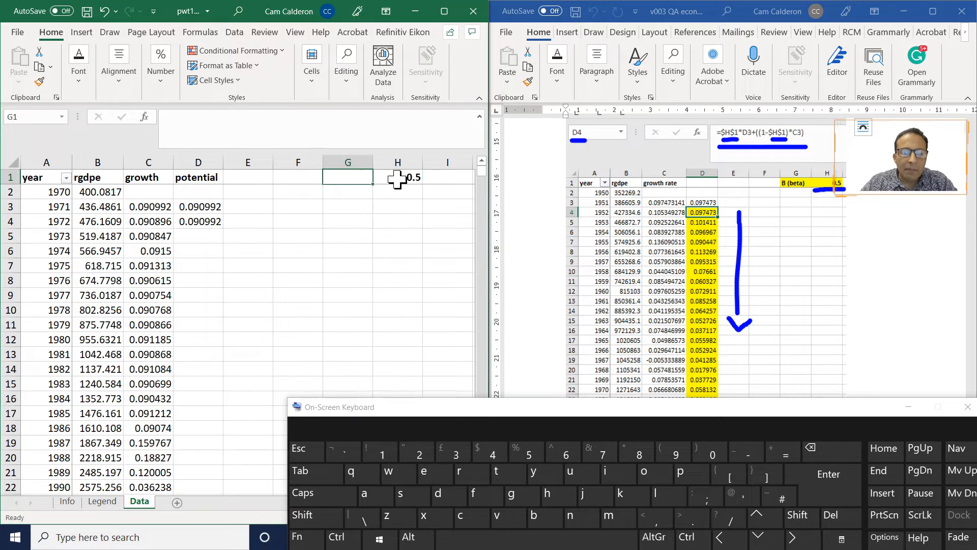
text(Beta)
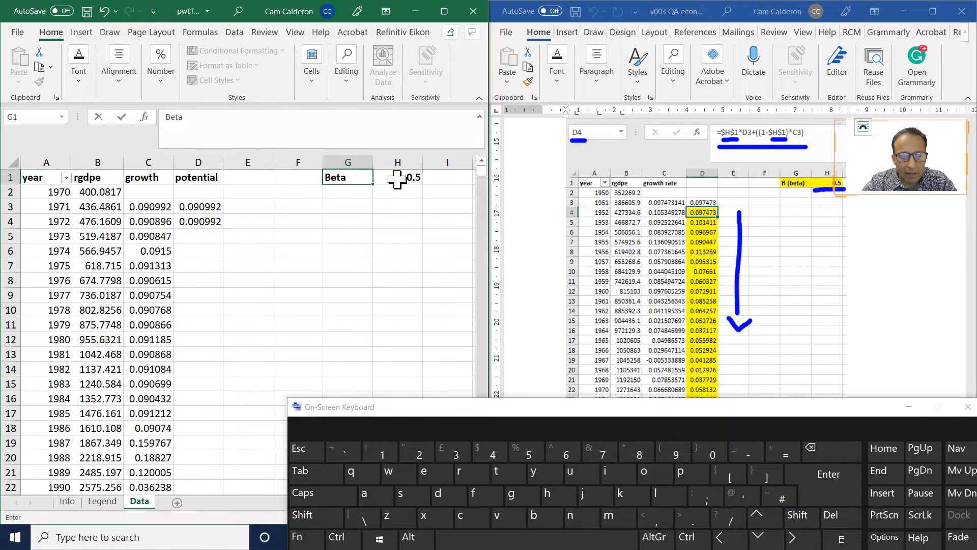
key(Return)
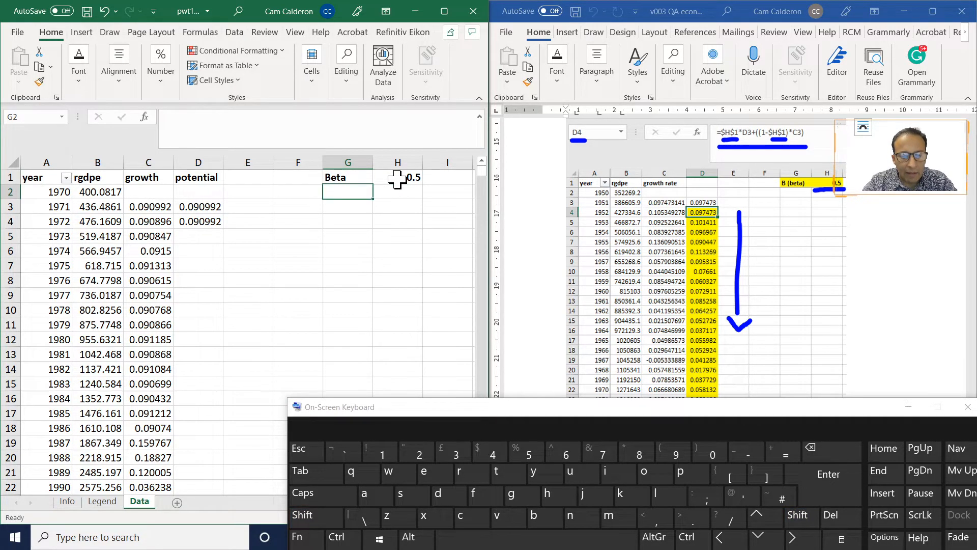
Examine which cells the smoothing formula in D4 refers to, leaving the formula as it is and D4 selected
key(Up)
key(Down)
key(Down)
key(Down)
key(Left)
key(Left)
key(Left)
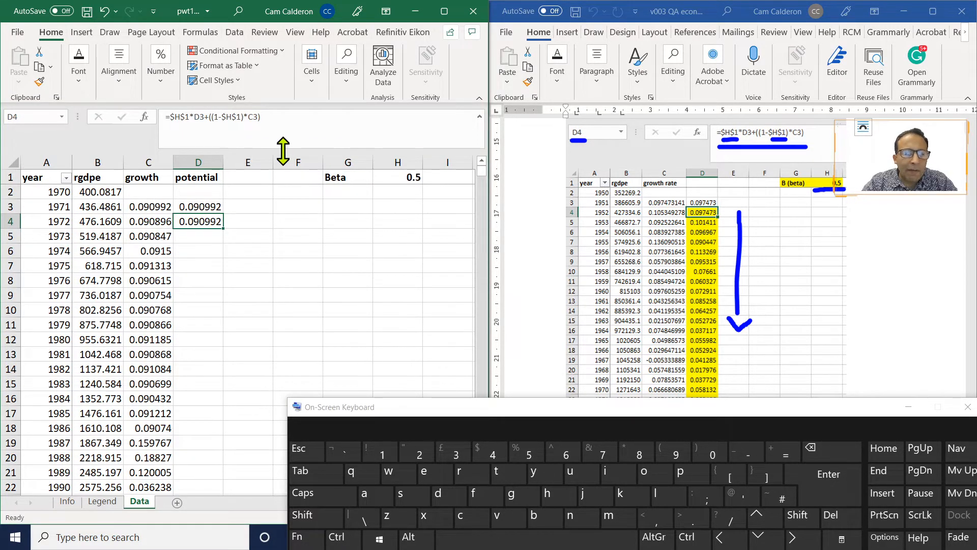
click(211, 122)
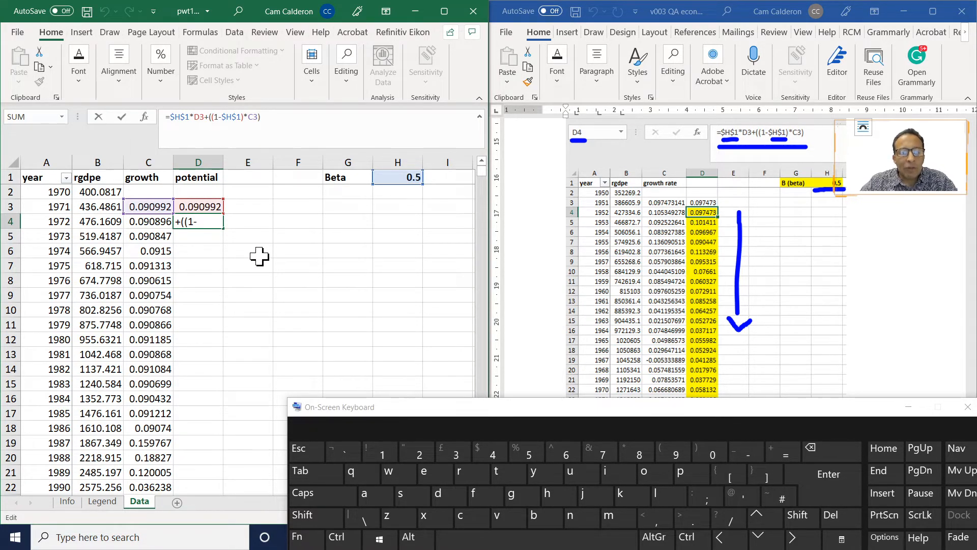
key(Return)
key(Up)
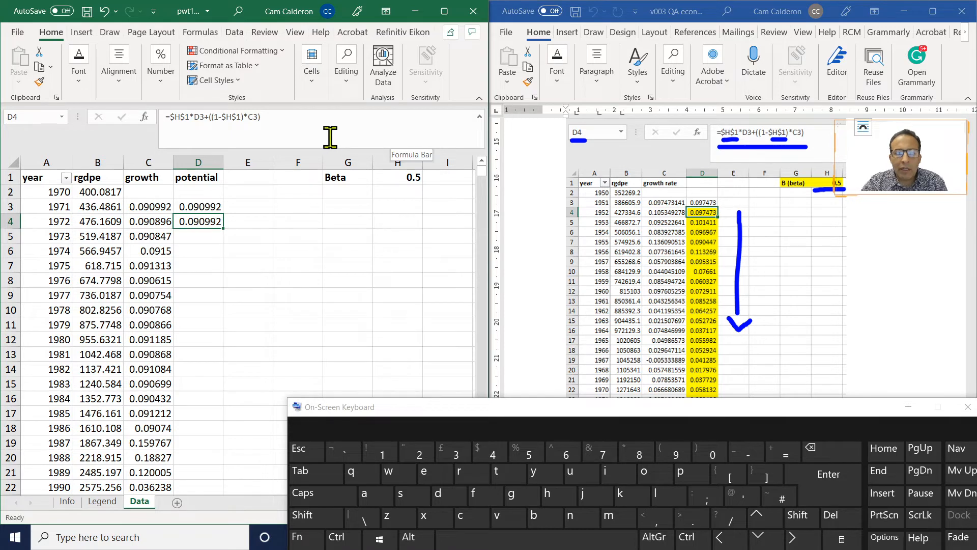
click(337, 116)
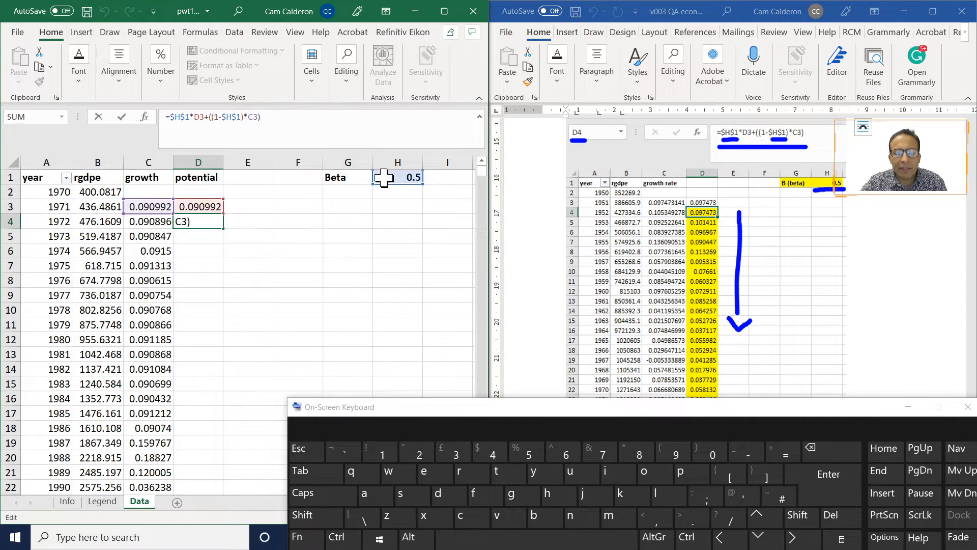
key(ctrl+Return)
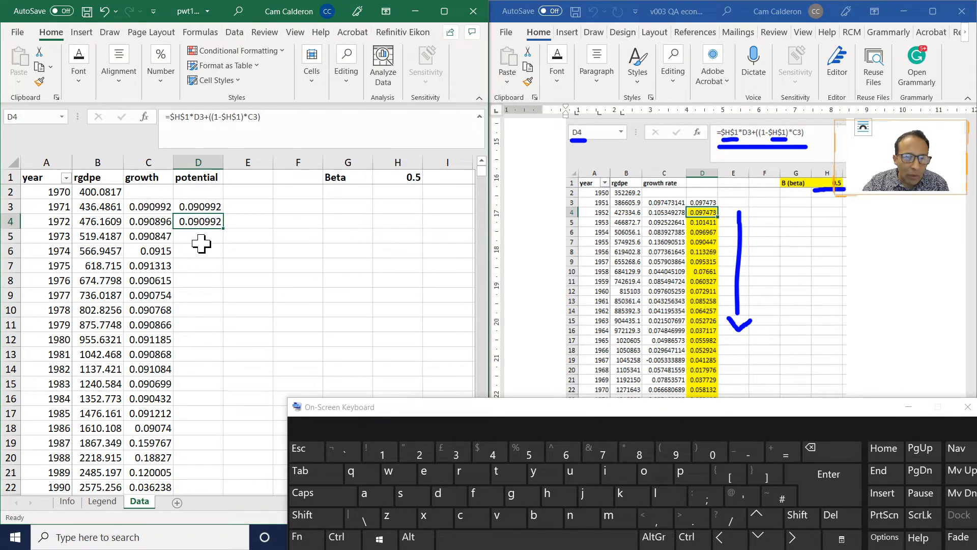
Fill the smoothing formula from D4 down column D for all remaining years and open the D5 formula to check its references
double_click(224, 229)
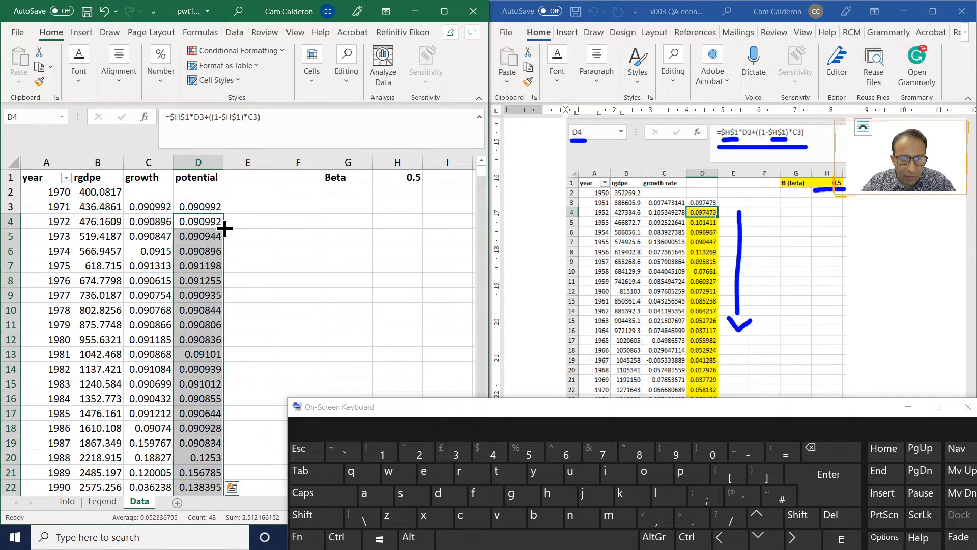
click(222, 232)
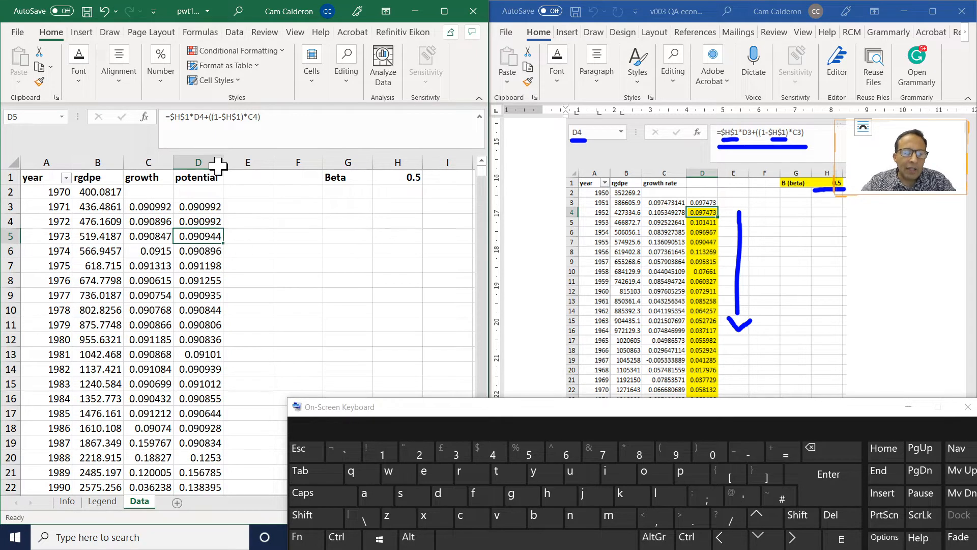
click(230, 118)
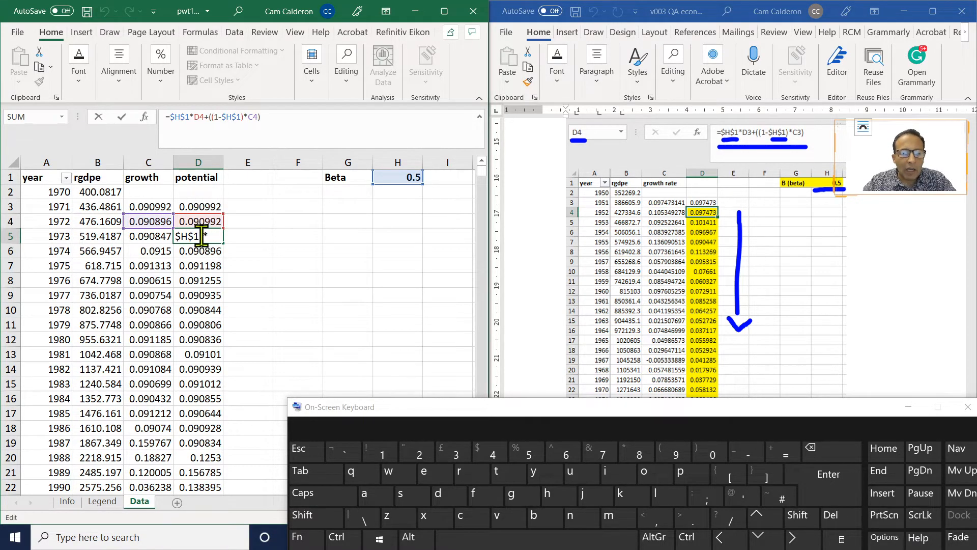
Close the D5 formula unchanged and check the filled smoothing formulas down column D through 2019, returning to the top of the sheet
key(Return)
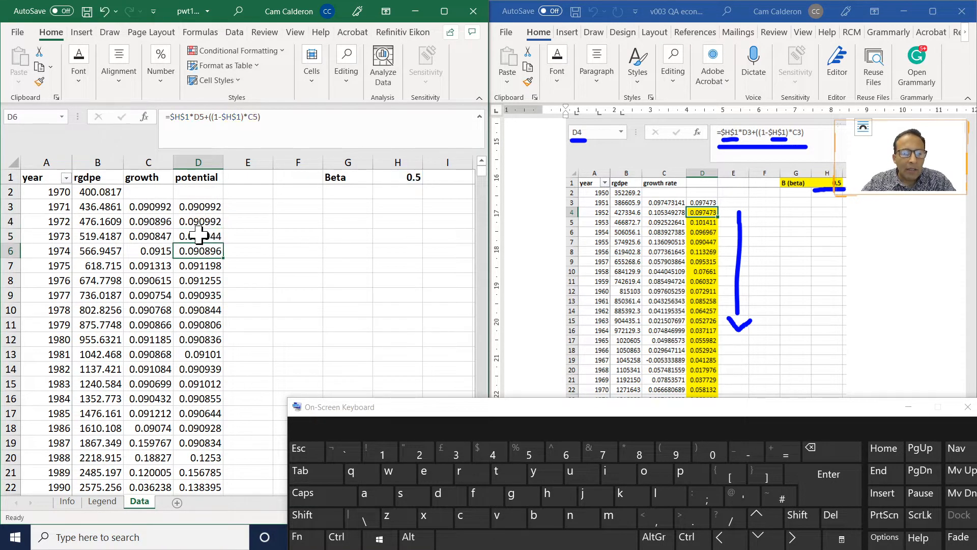
key(Down)
key(Down)
key(Down)
key(Down)
key(Down)
key(Down)
key(Down)
key(Down)
key(Down)
key(Down)
key(Down)
key(Down)
key(Down)
key(Down)
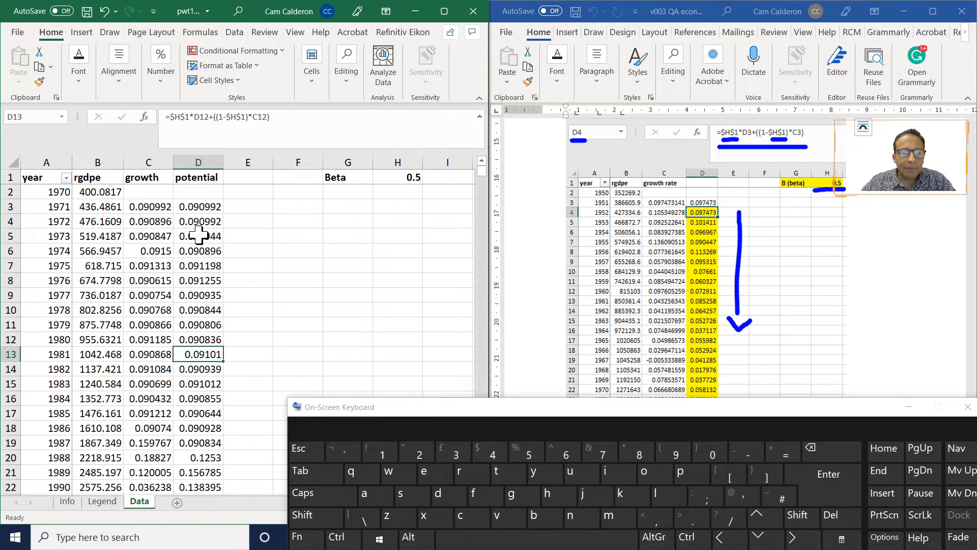
key(Down)
key(Down)
key(Down)
key(Down)
key(Down)
key(Down)
key(Down)
key(Down)
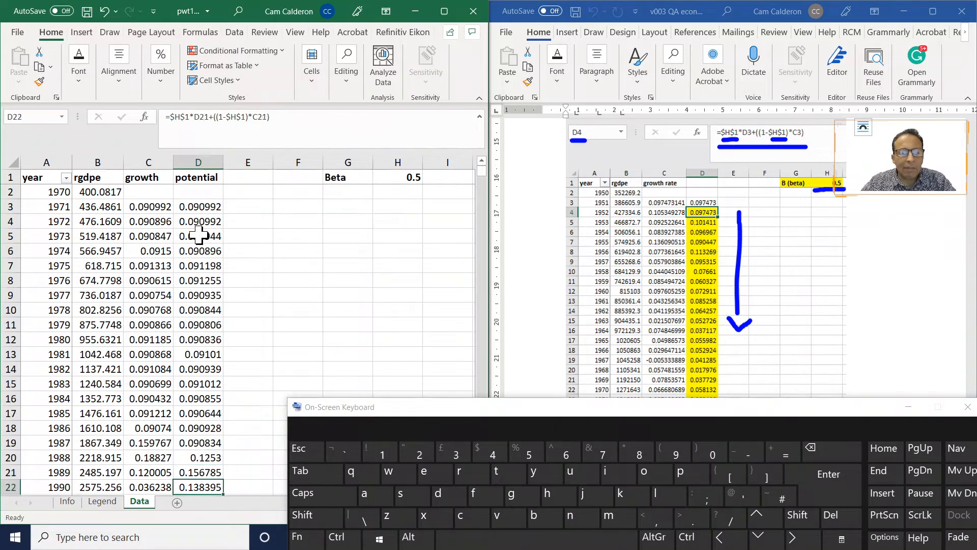
key(Down)
key(Down)
key(Down)
key(Down)
key(Down)
key(Down)
key(Down)
key(Down)
key(Down)
key(Down)
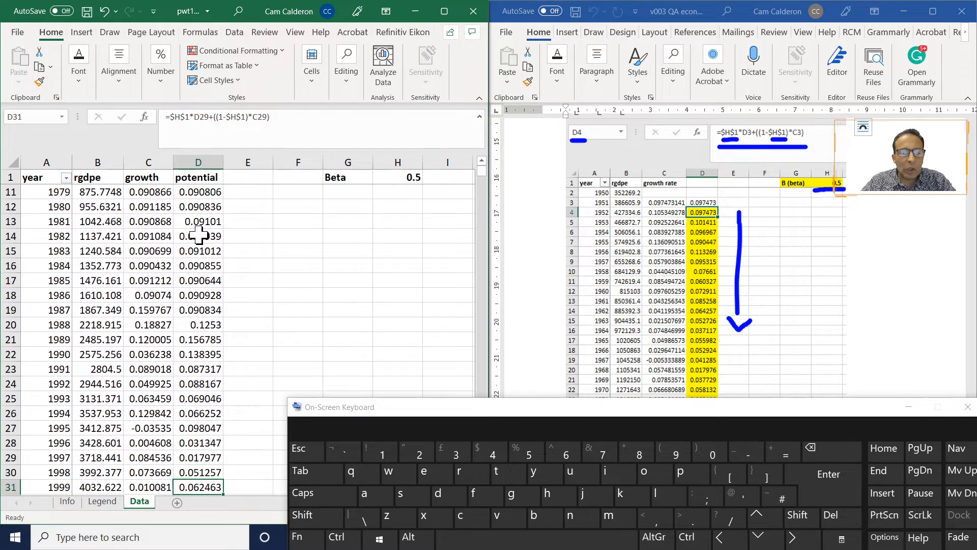
key(Down)
key(Down)
key(Down)
key(Down)
key(Down)
key(Down)
key(Down)
key(Down)
key(Down)
key(Down)
key(Down)
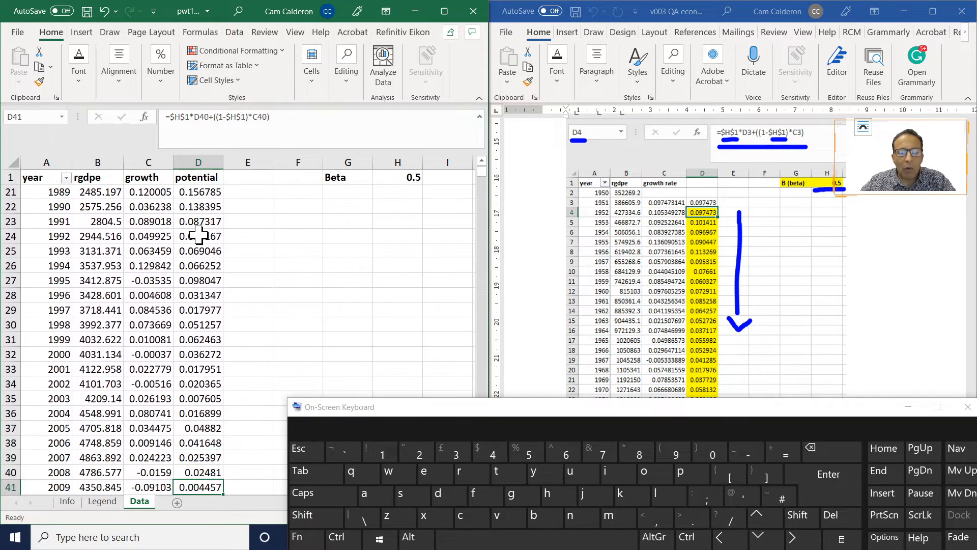
key(Down)
key(Down)
key(Down)
key(Down)
key(Down)
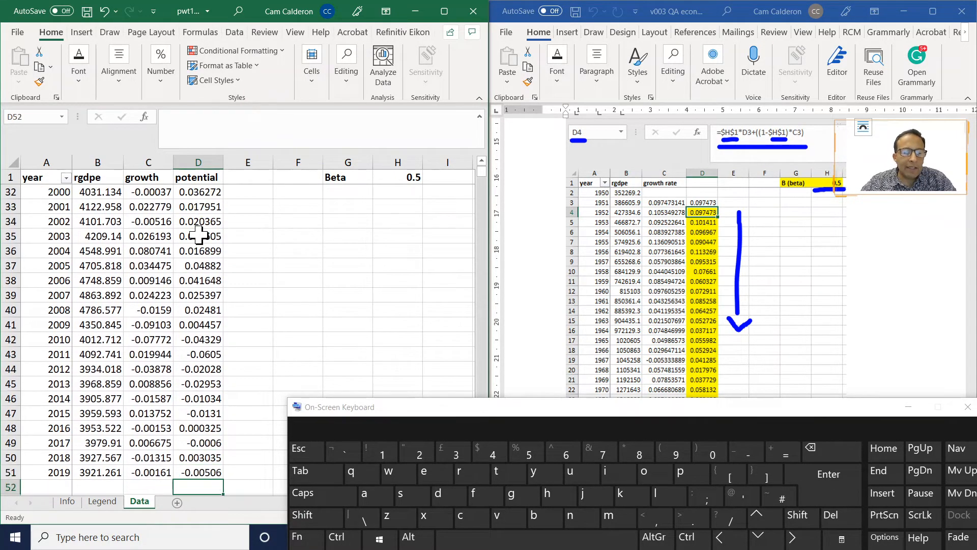
key(Up)
key(Up)
key(Up)
key(Up)
key(Up)
key(Up)
key(Up)
key(Up)
key(Up)
key(Up)
key(Up)
key(Up)
key(Up)
key(Up)
key(Up)
key(Up)
key(Up)
key(Up)
key(Up)
key(Up)
key(Up)
key(Up)
key(Up)
key(Up)
key(Up)
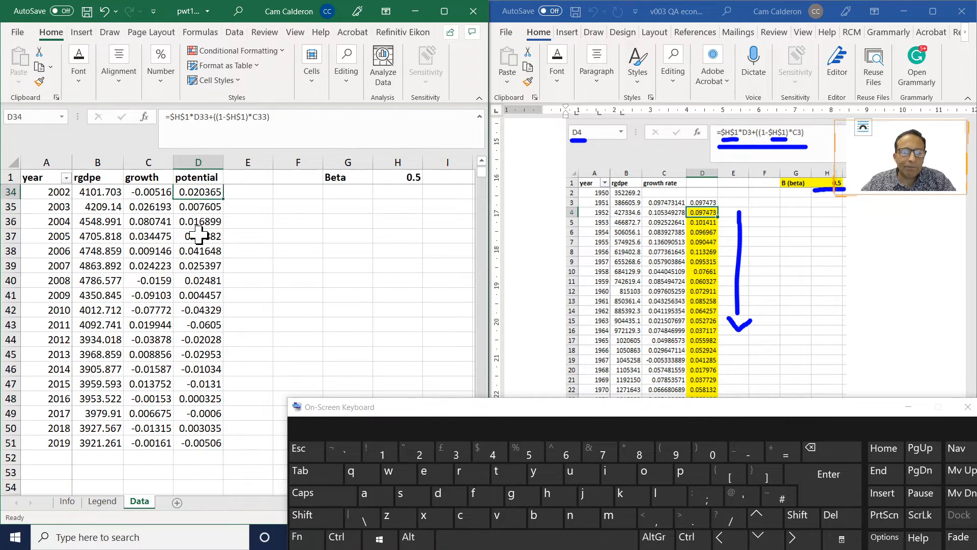
key(Down)
key(Down)
key(Down)
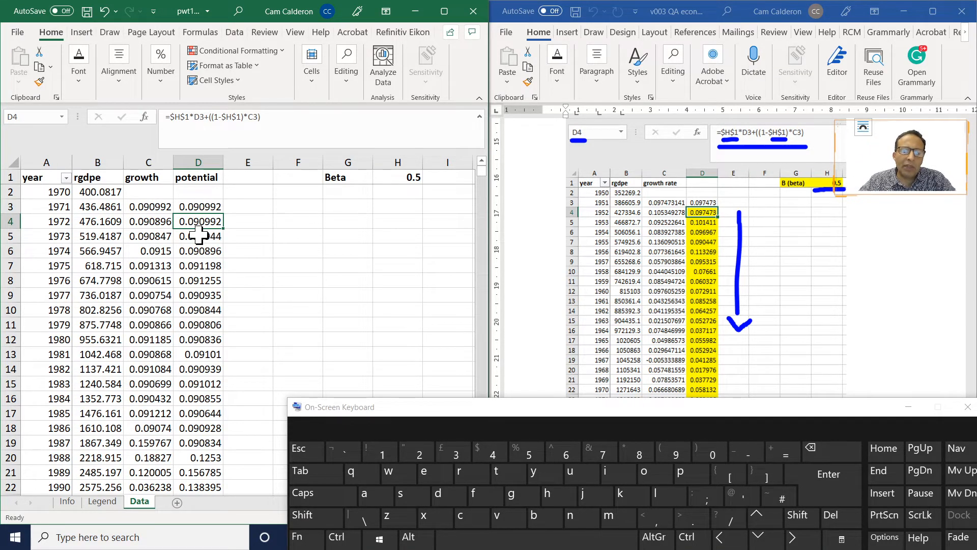
Compare the 1971 smoothing formula in cell D3 with the growth rate formula in C3, ending on D3
key(Up)
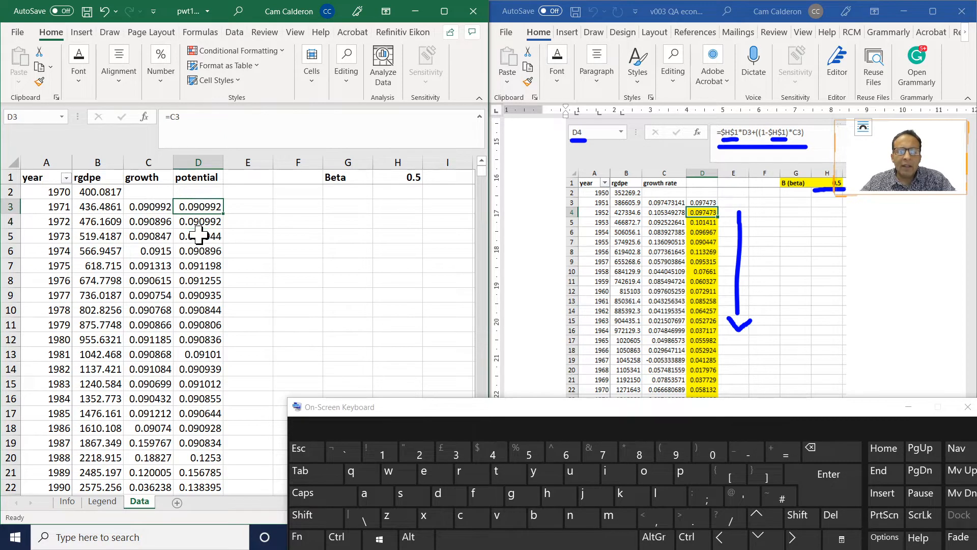
key(Down)
key(Up)
key(Left)
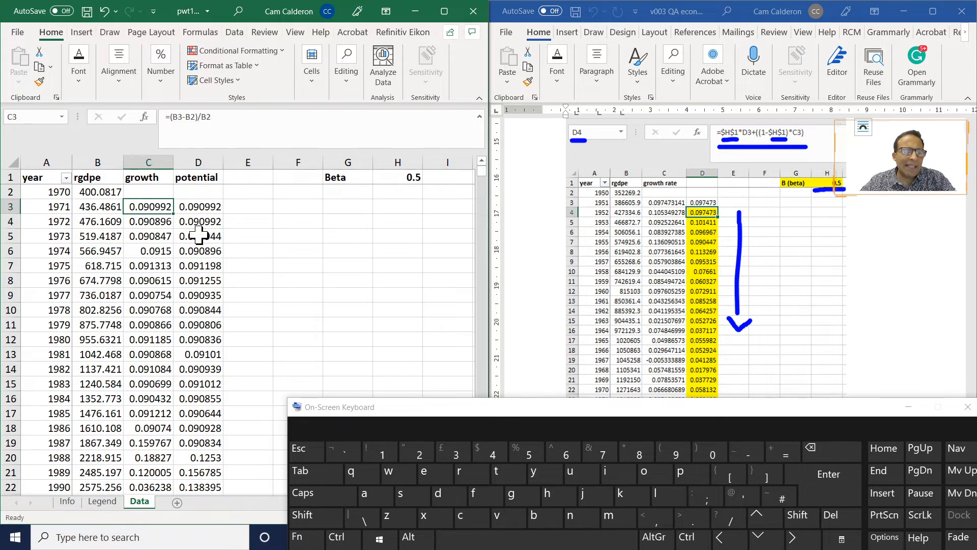
key(Right)
key(Right)
key(Left)
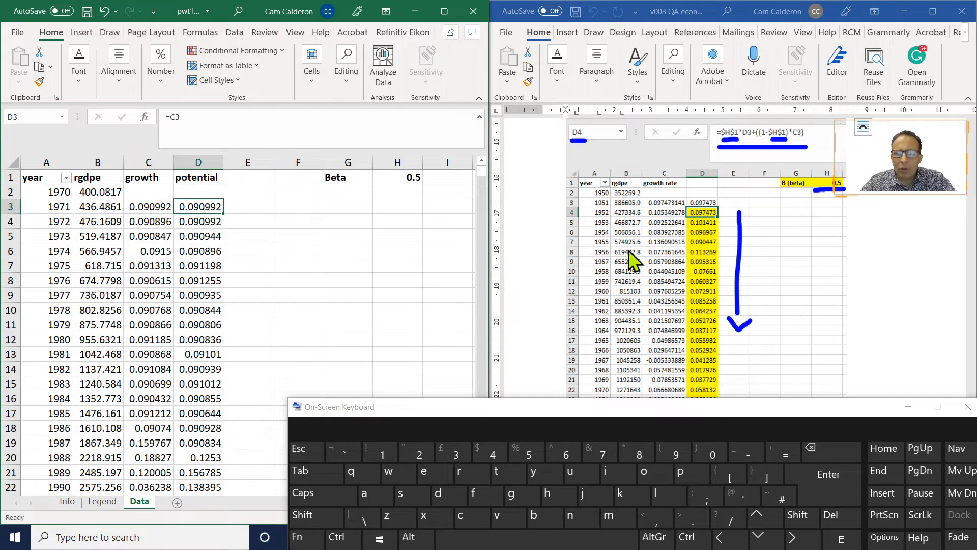
Switch to Word to find the instructions for the trend column, and rename the D1 header in the Excel Data sheet as smothing
click(908, 254)
scroll(908, 253, down, 5)
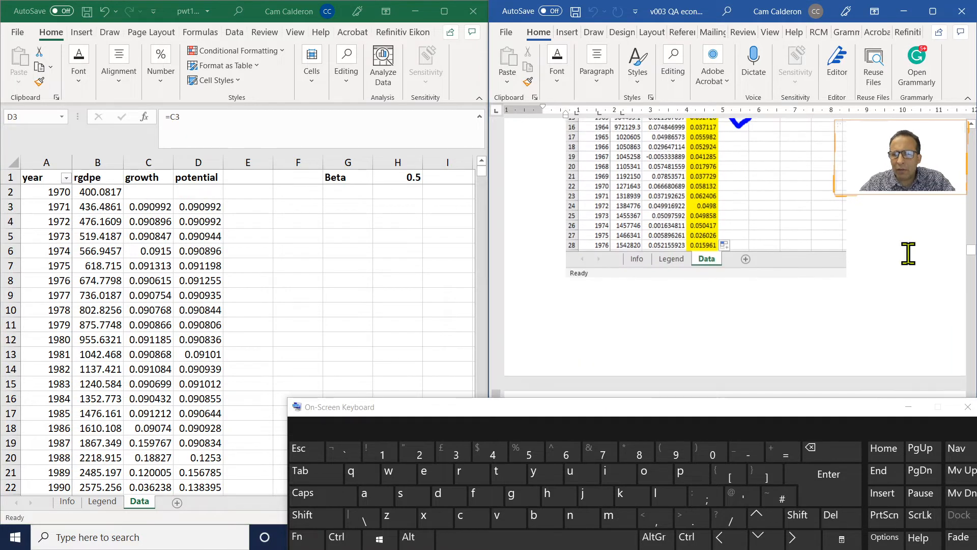
scroll(909, 253, down, 8)
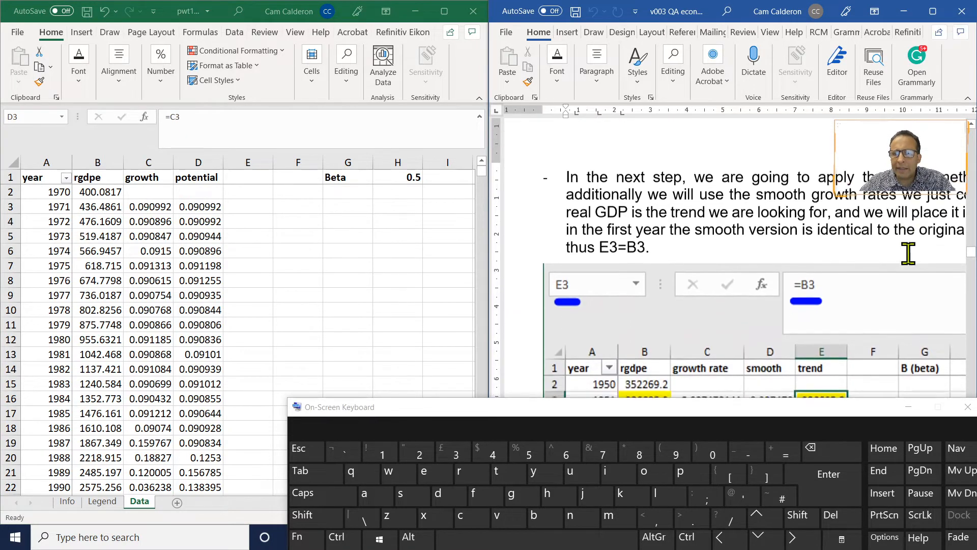
scroll(908, 255, down, 3)
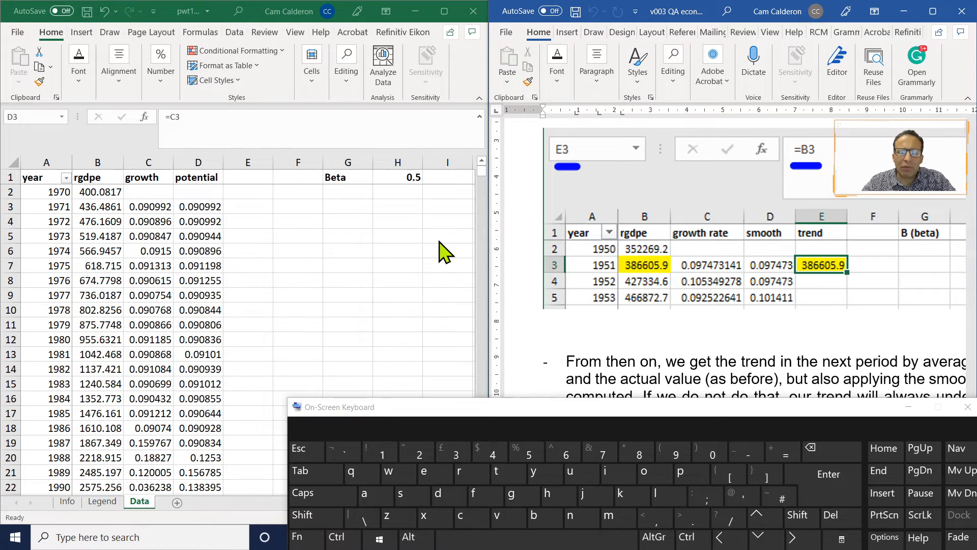
click(204, 176)
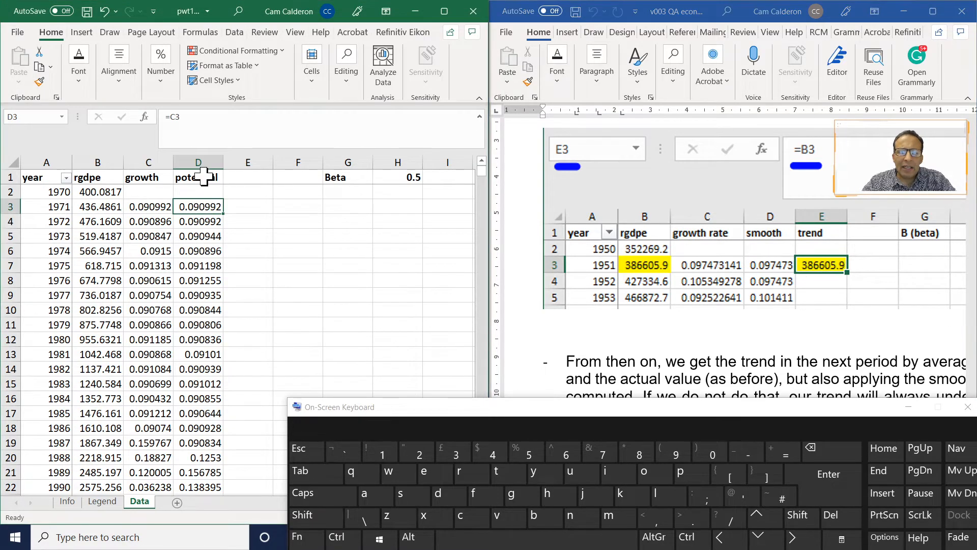
click(203, 176)
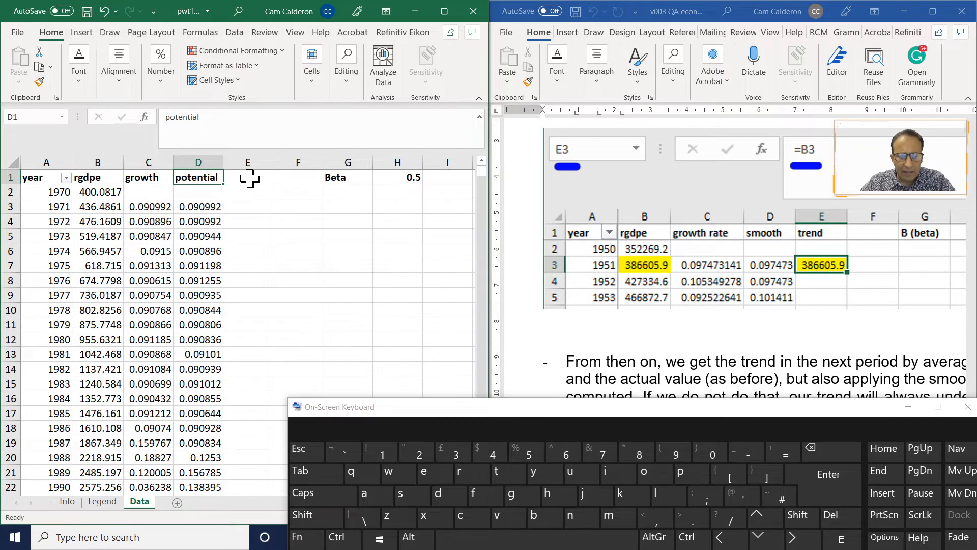
text(smo)
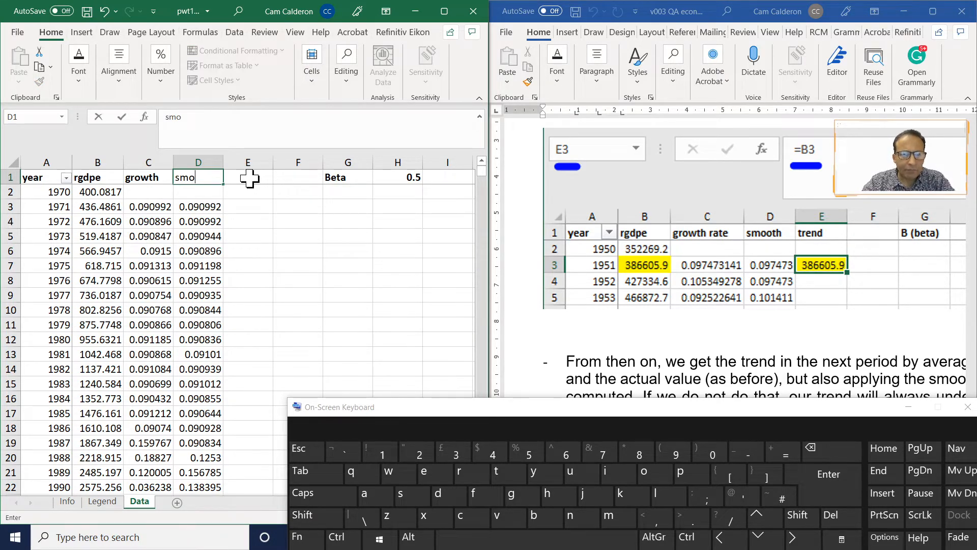
text(thin)
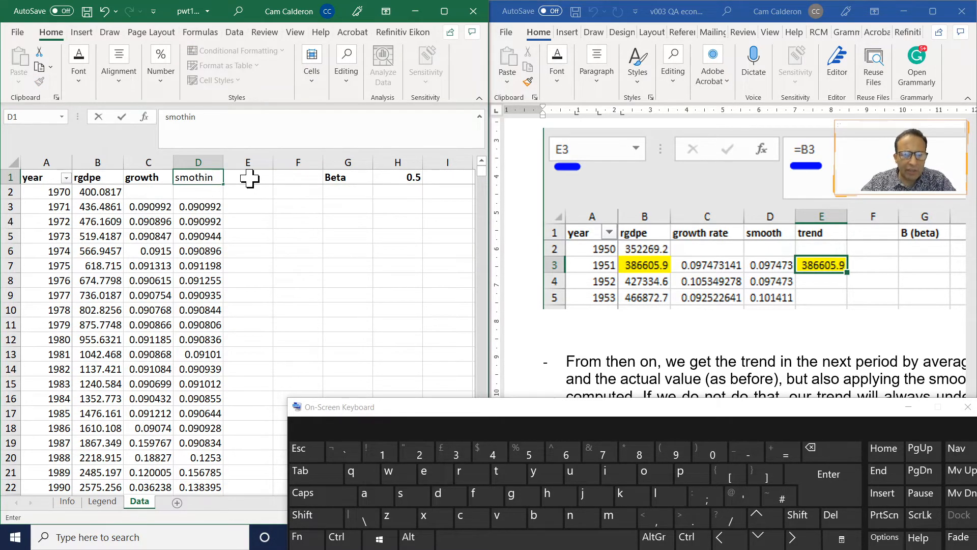
text(g)
key(Return)
Label cell E1 potential as the header of the new trend column
click(249, 178)
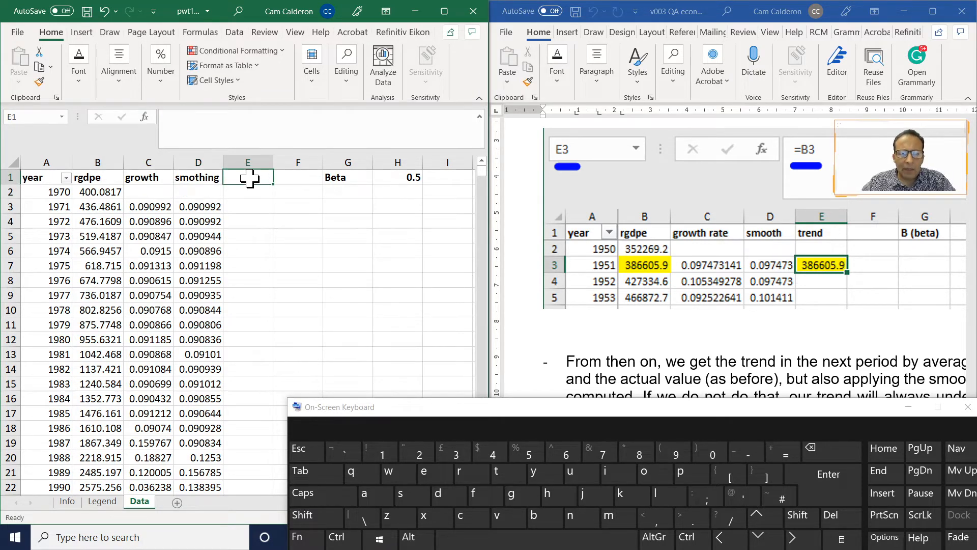
text(po)
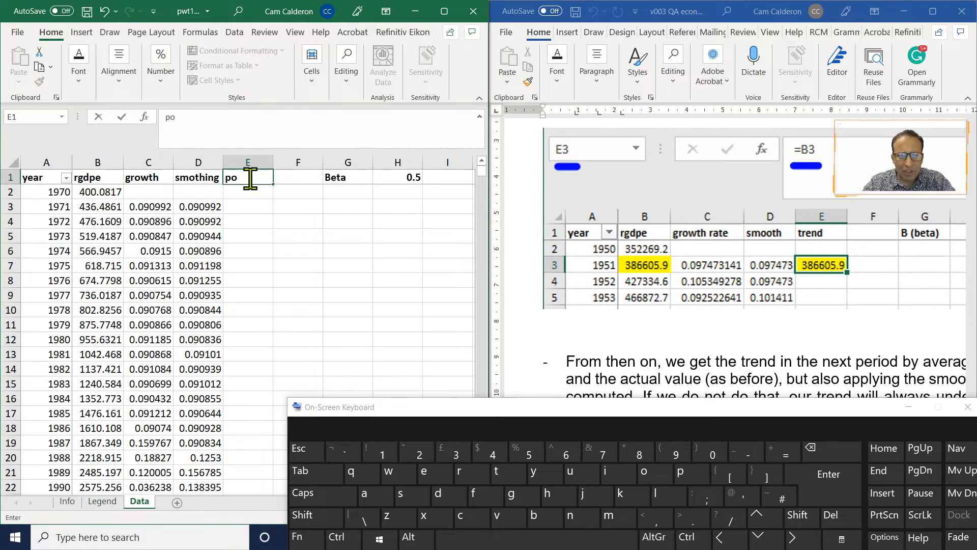
text(tential)
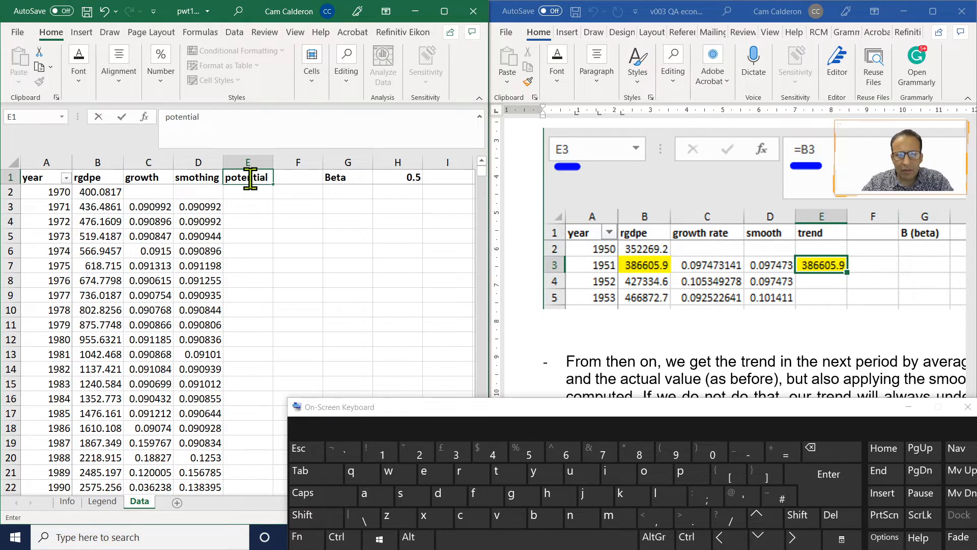
key(Return)
key(Return)
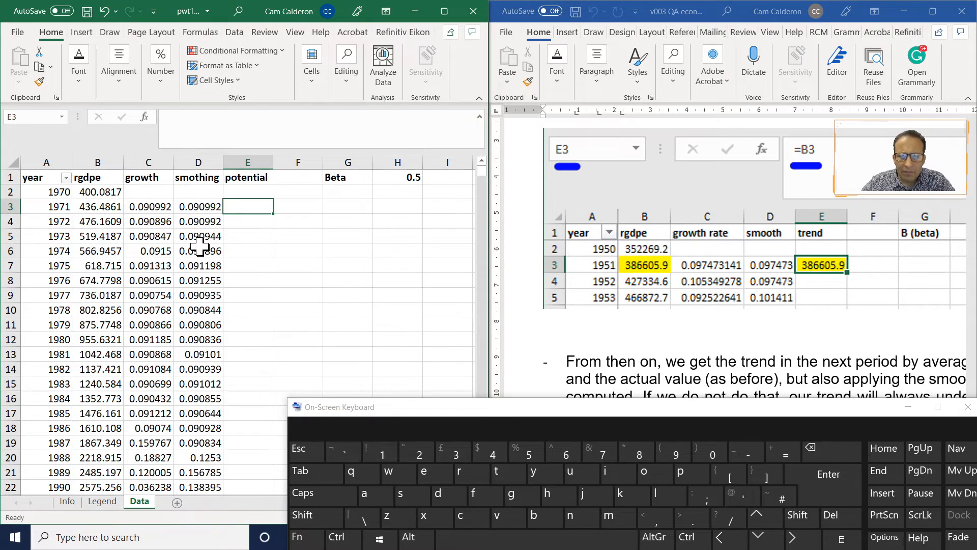
Enter =B3 in cell E3 as the first potential value for 1971
key(Down)
key(Up)
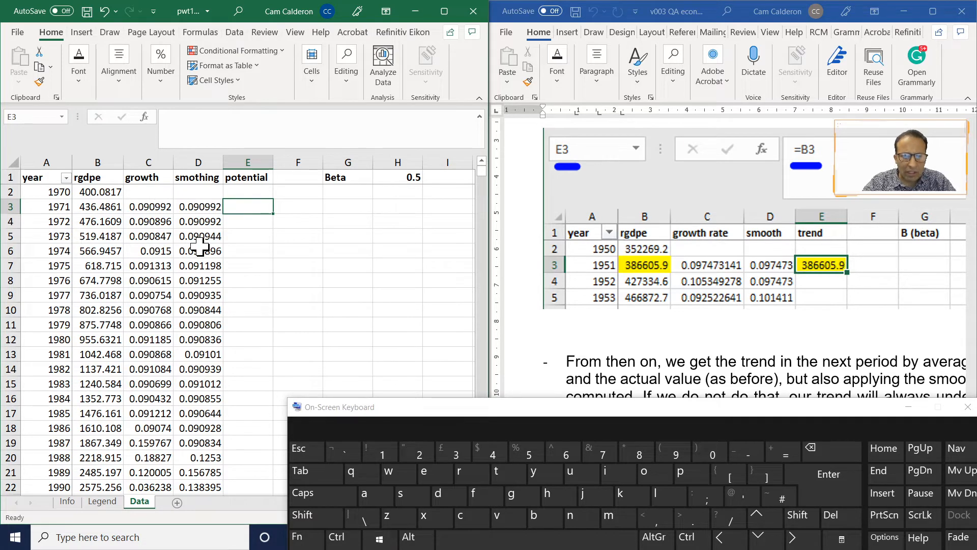
text(=)
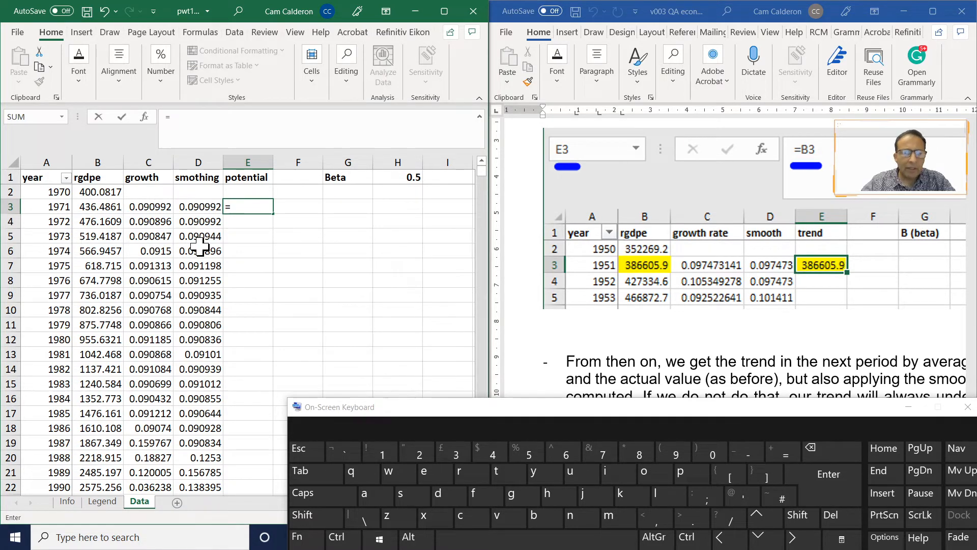
key(Left)
key(Left)
key(Left)
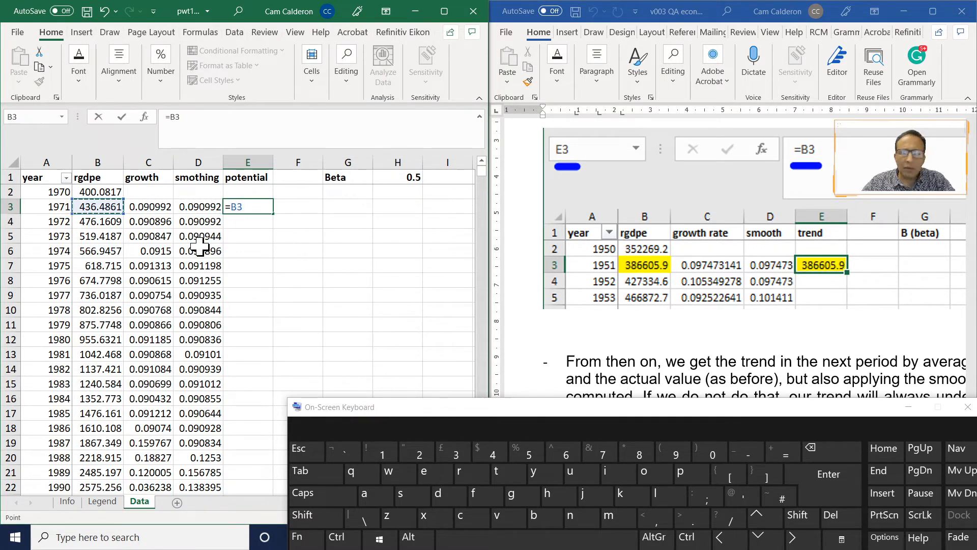
key(ctrl+Return)
key(Return)
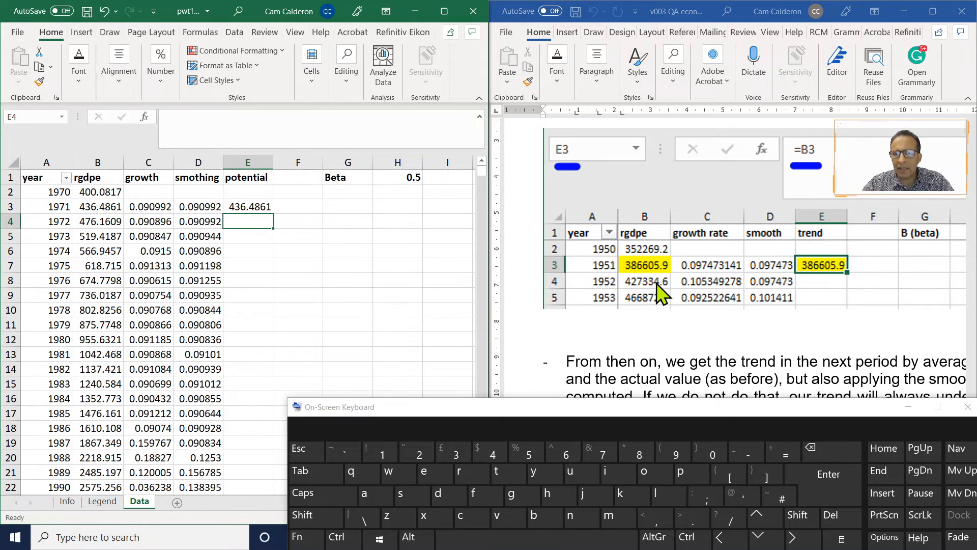
Switch to Word and find the example formula for the second trend value in cell E4
key(Down)
key(Down)
key(Up)
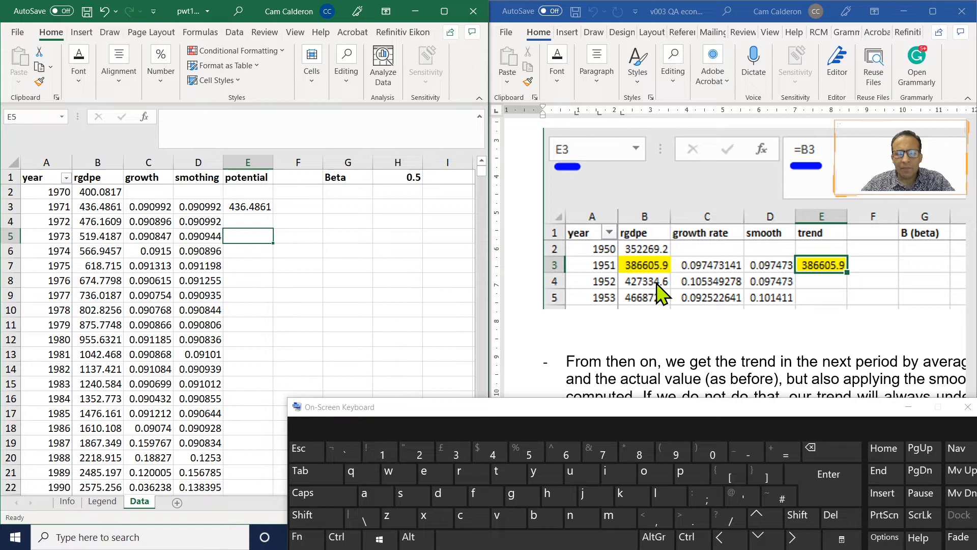
click(655, 336)
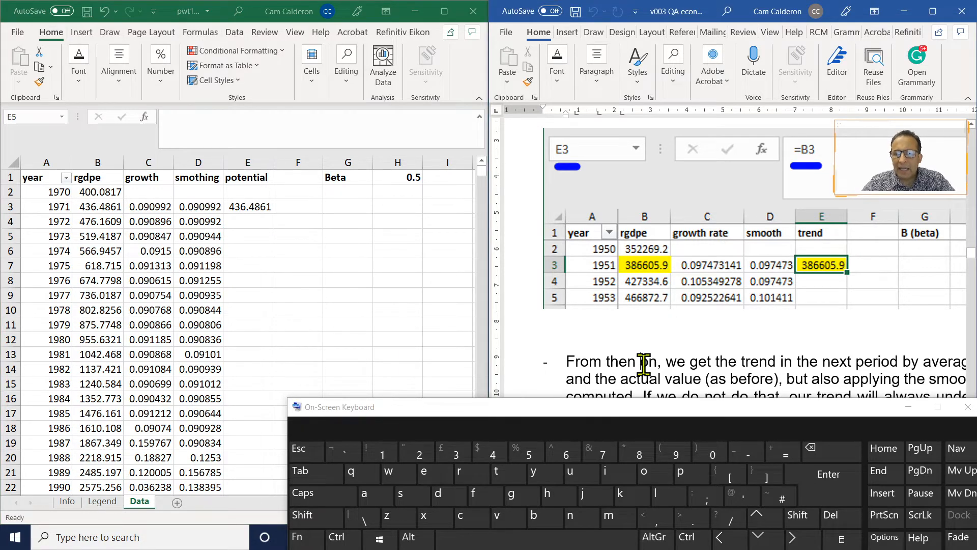
scroll(644, 364, down, 10)
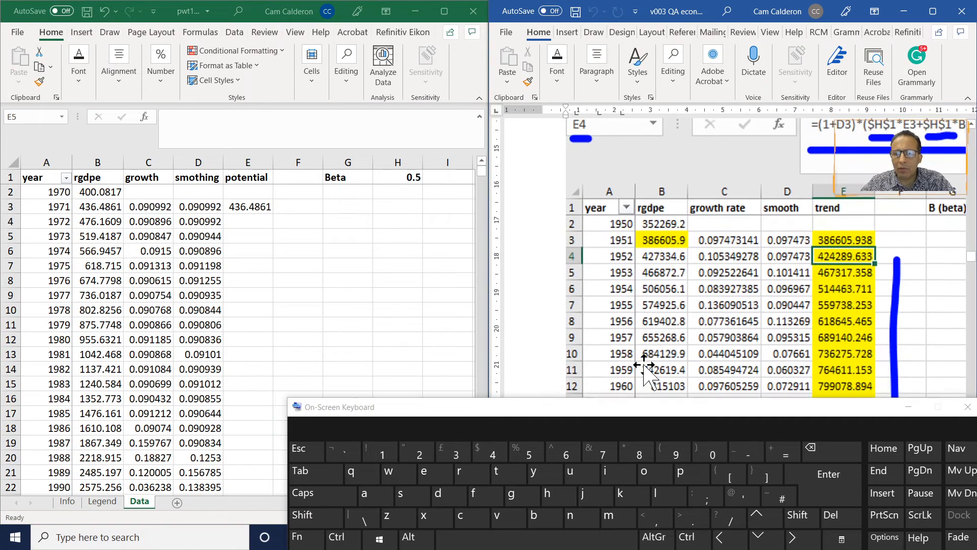
scroll(643, 364, up, 1)
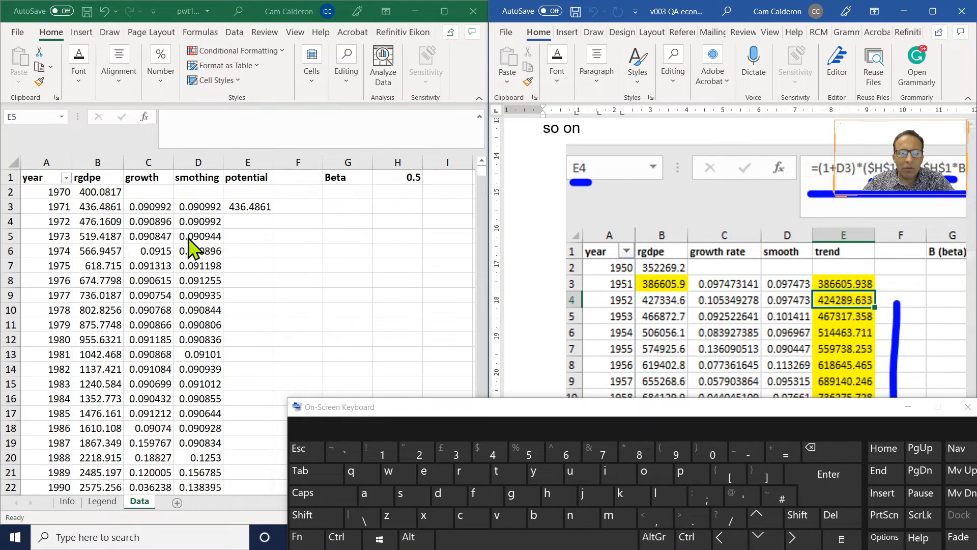
In Excel, begin the 1972 potential formula in cell E4 with the growth factor =(1+d3)*(
click(242, 219)
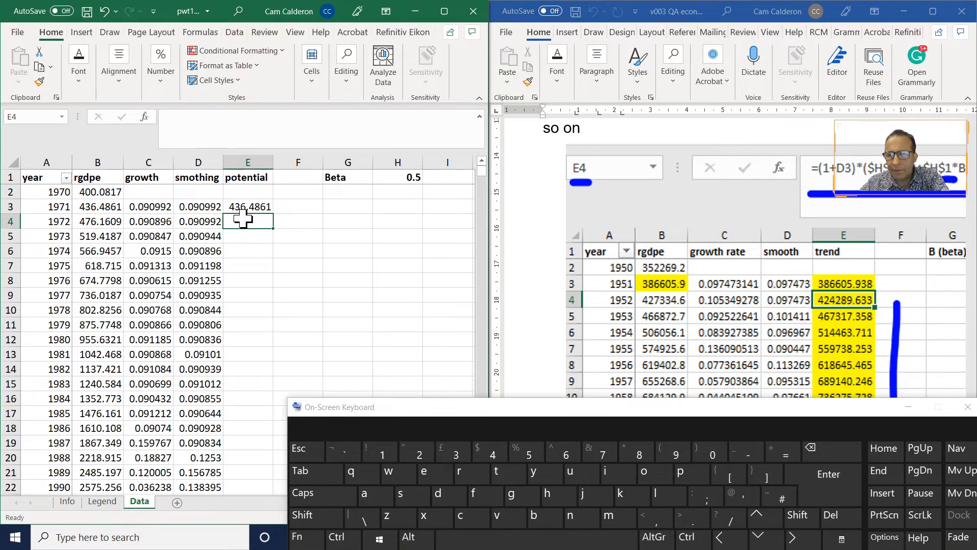
text(=)
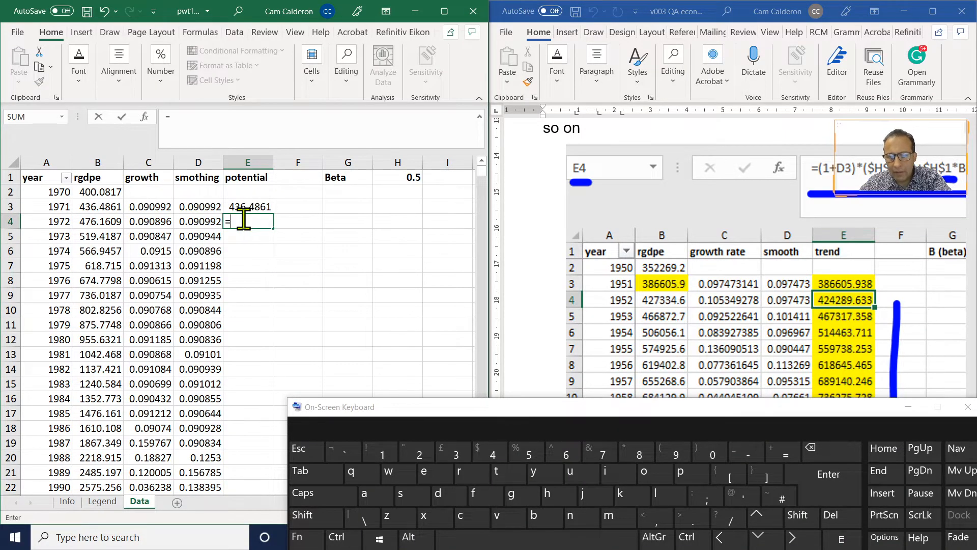
text((1)
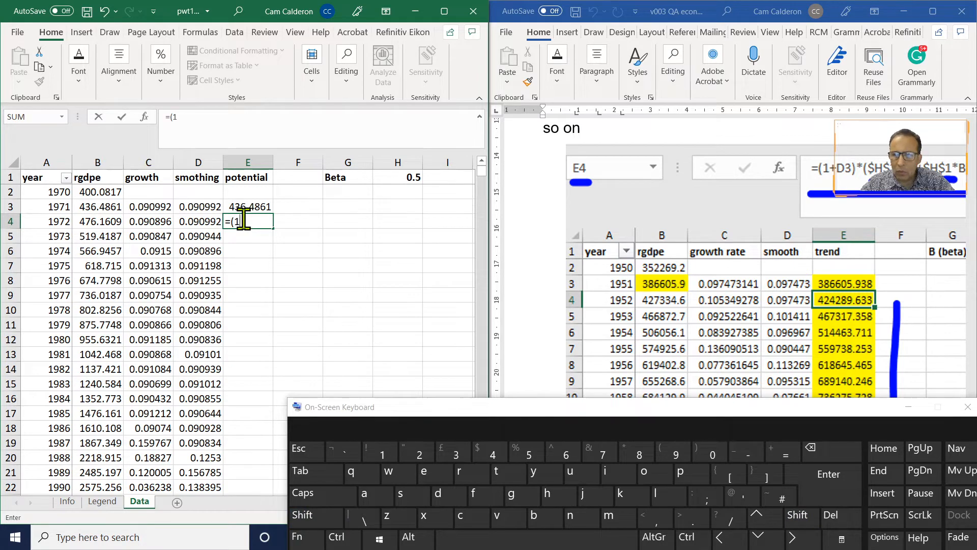
text(+)
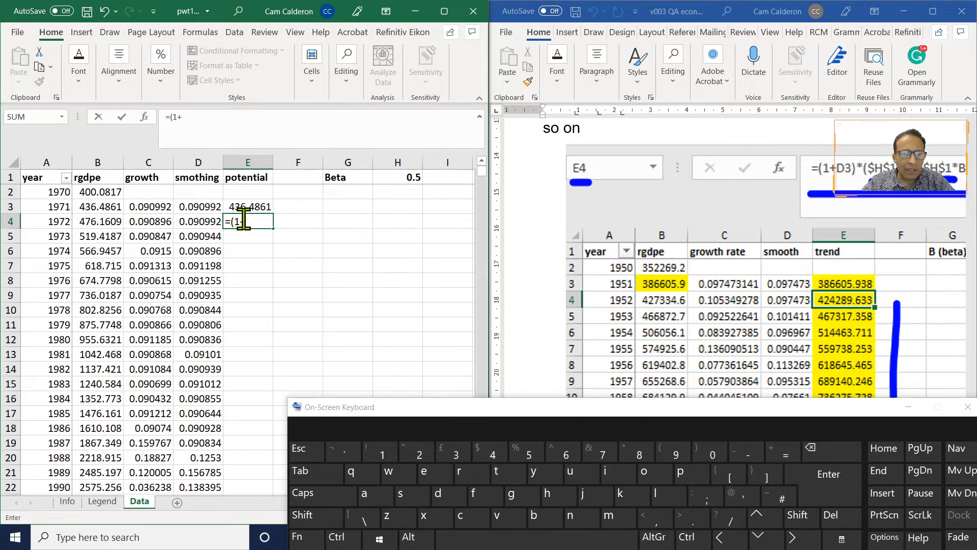
text(d3)
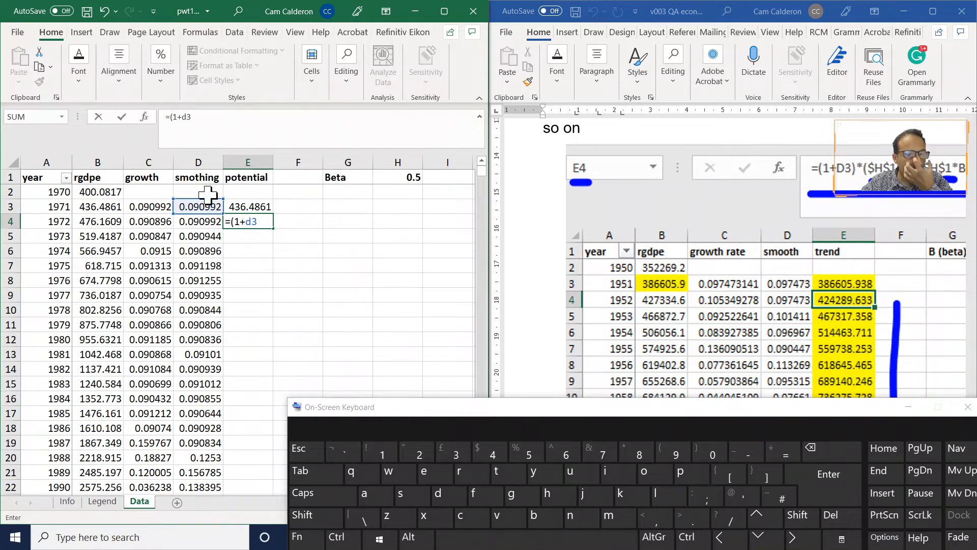
text())
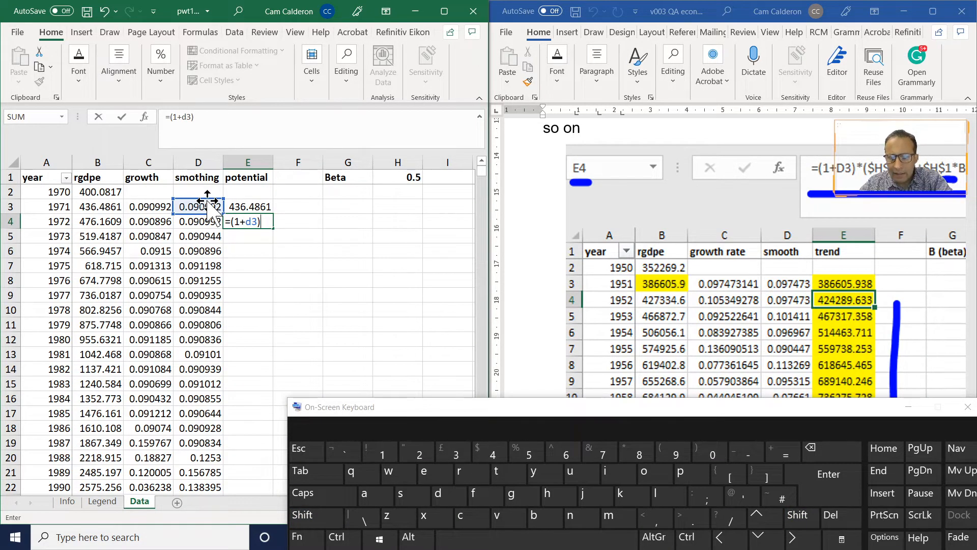
text(*()
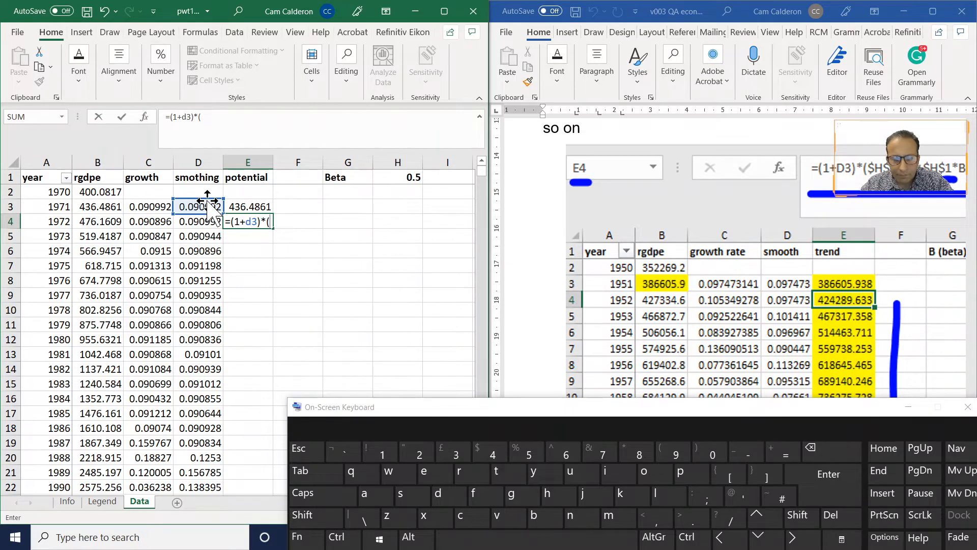
Continue the E4 formula with the Beta-weighted previous potential value, $h$1*e3
key(shift)
text($)
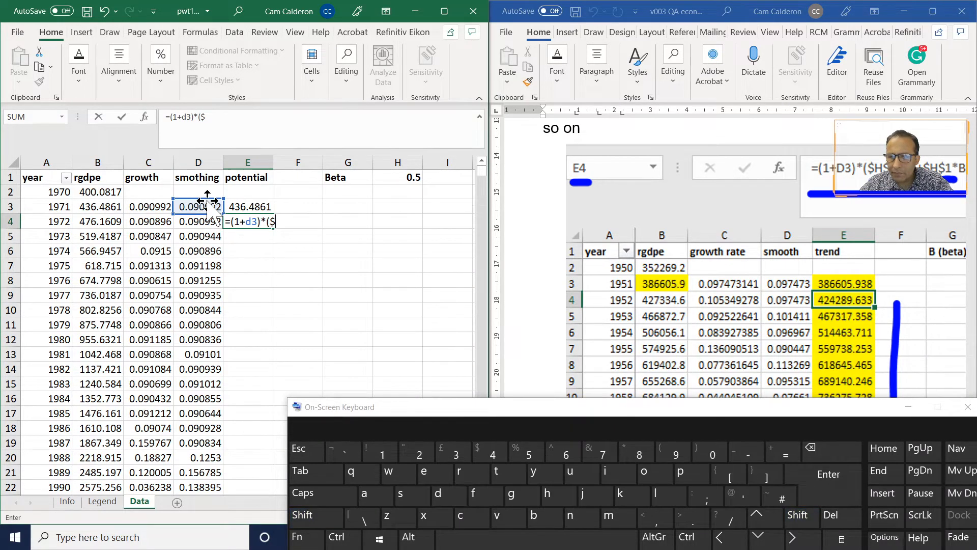
text(h$)
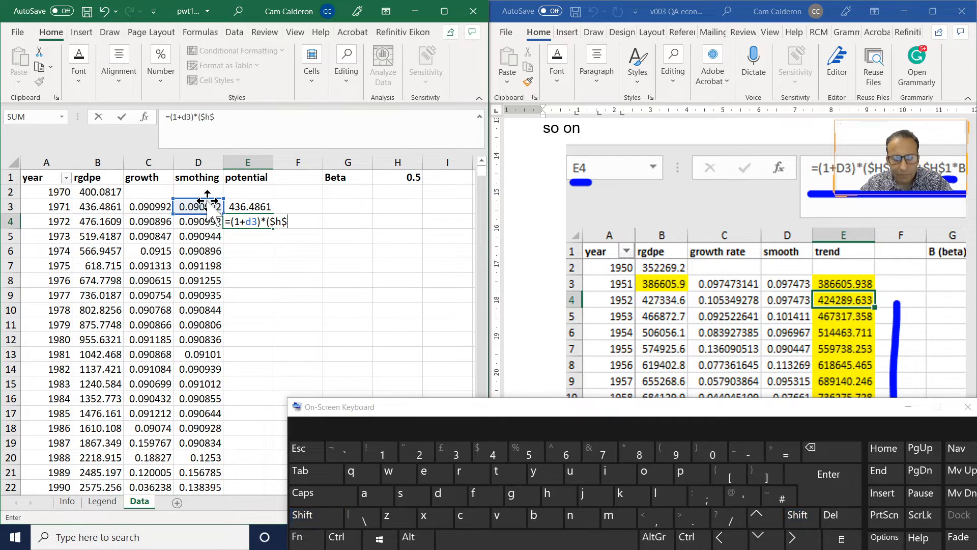
text(1)
text($)
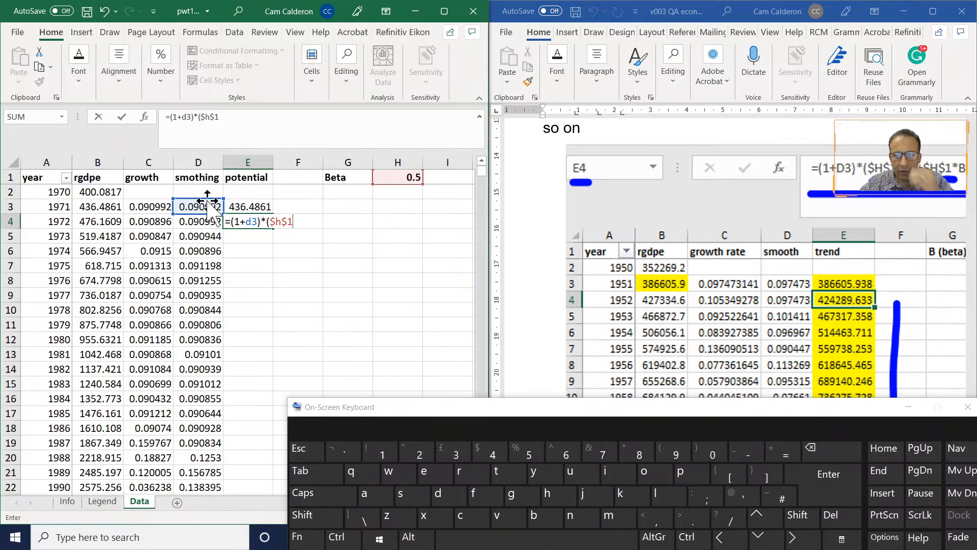
text(*)
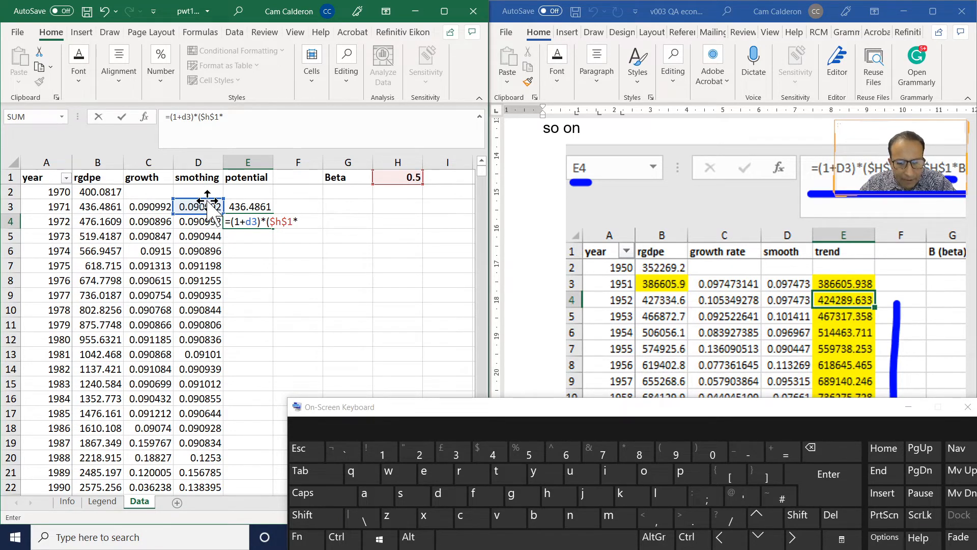
text(e3)
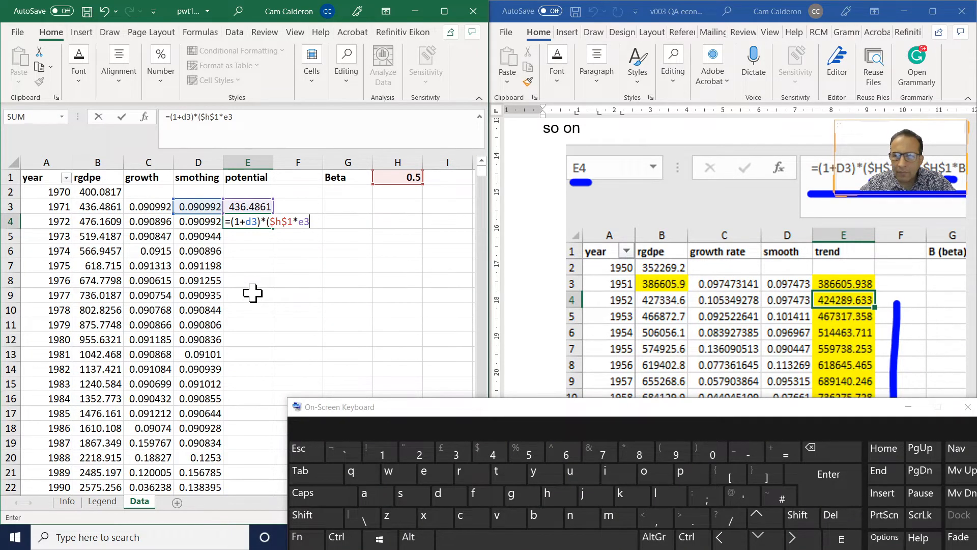
Add the Beta-weighted actual GDP of 1971 to the E4 formula as +$h$1*B3
text(+)
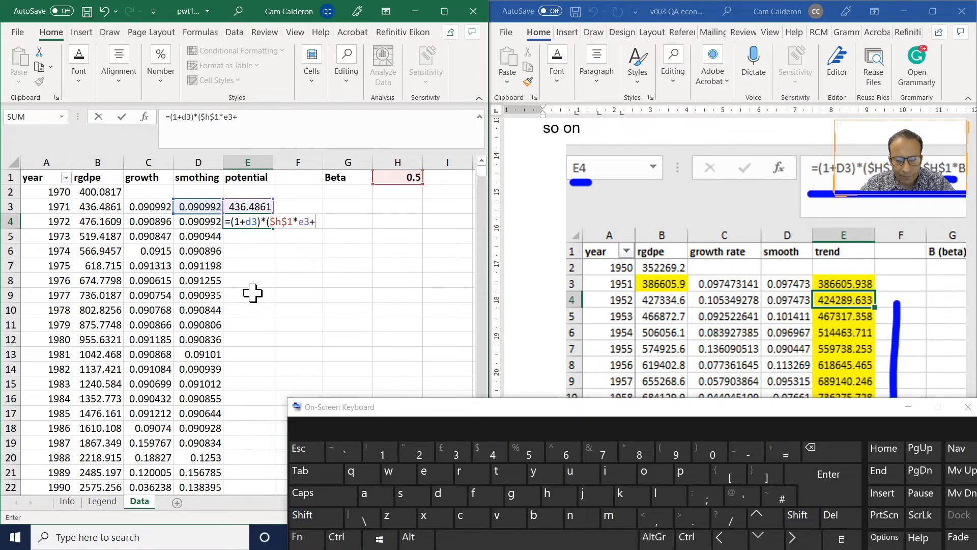
text($)
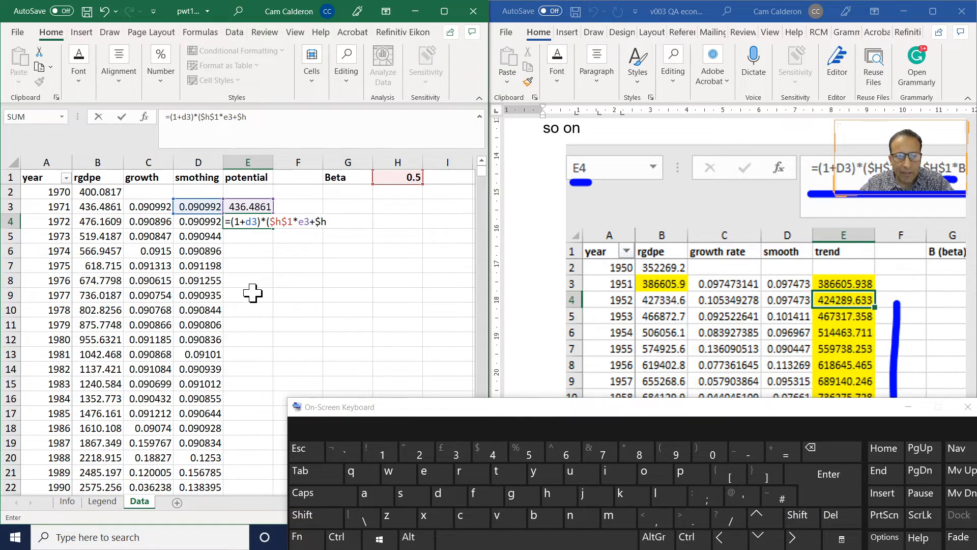
text(h$)
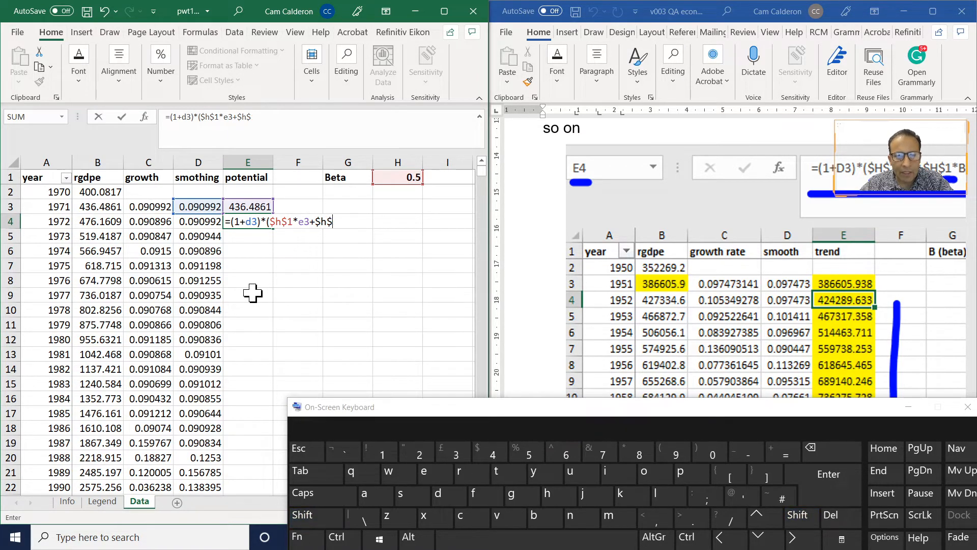
text(1)
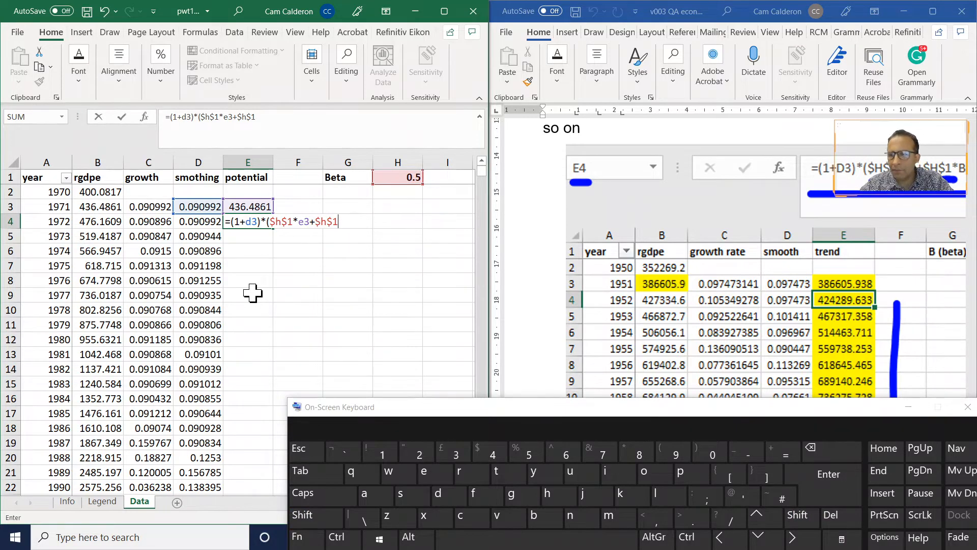
text(*)
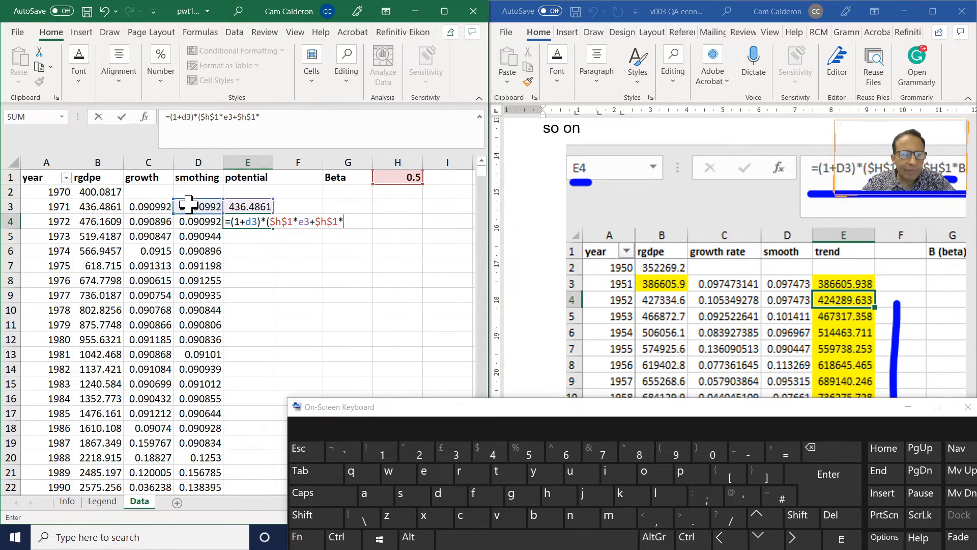
click(101, 205)
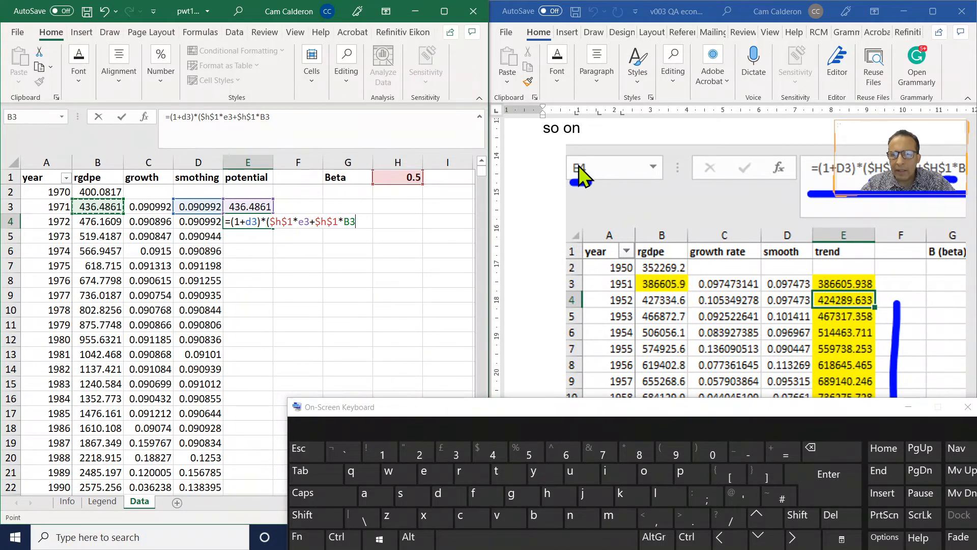
Check the E4 formula against the Word example, complete it with a closing parenthesis, and fill it down the potential column
click(600, 131)
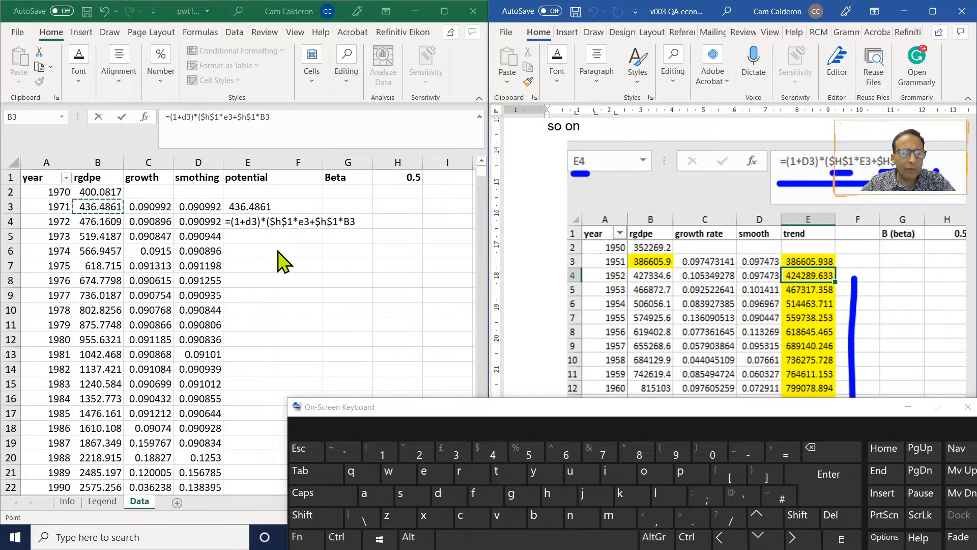
click(272, 118)
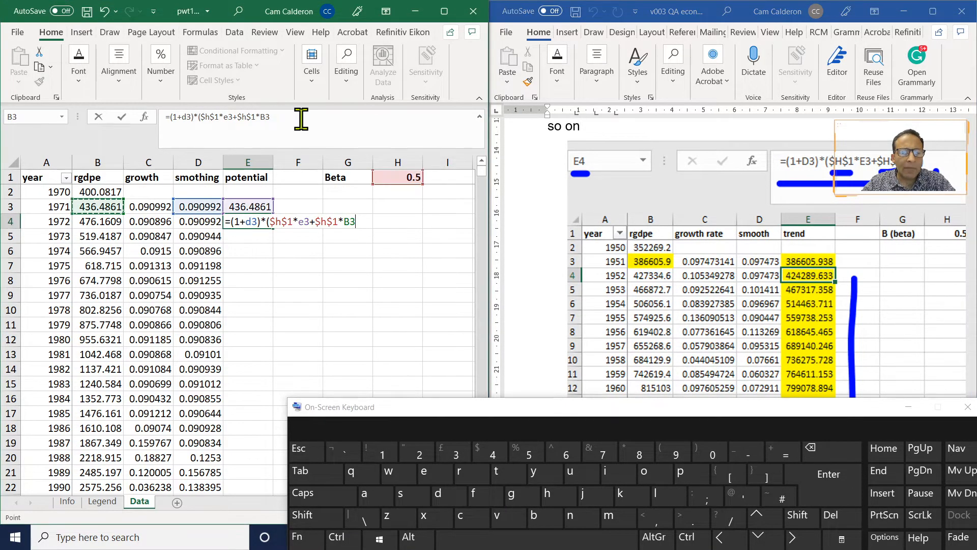
click(283, 118)
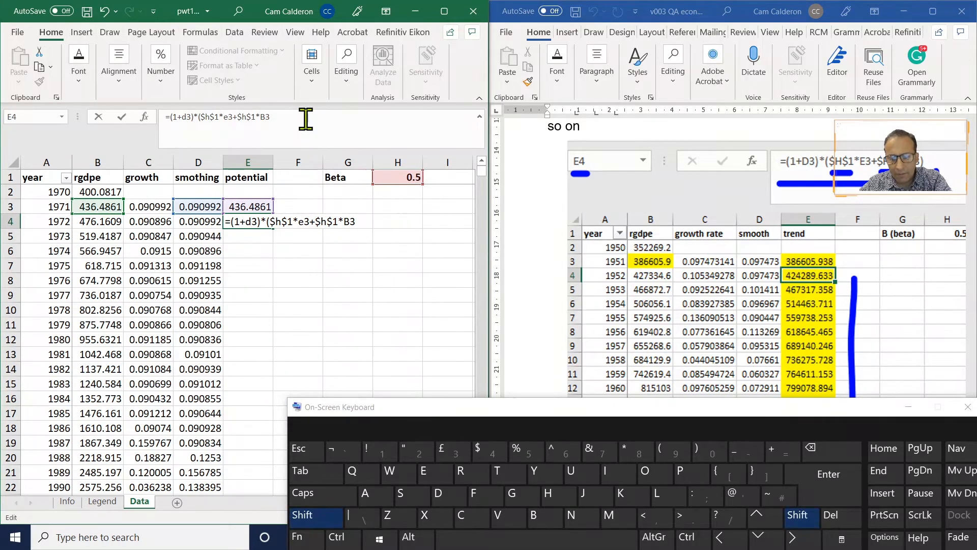
text())
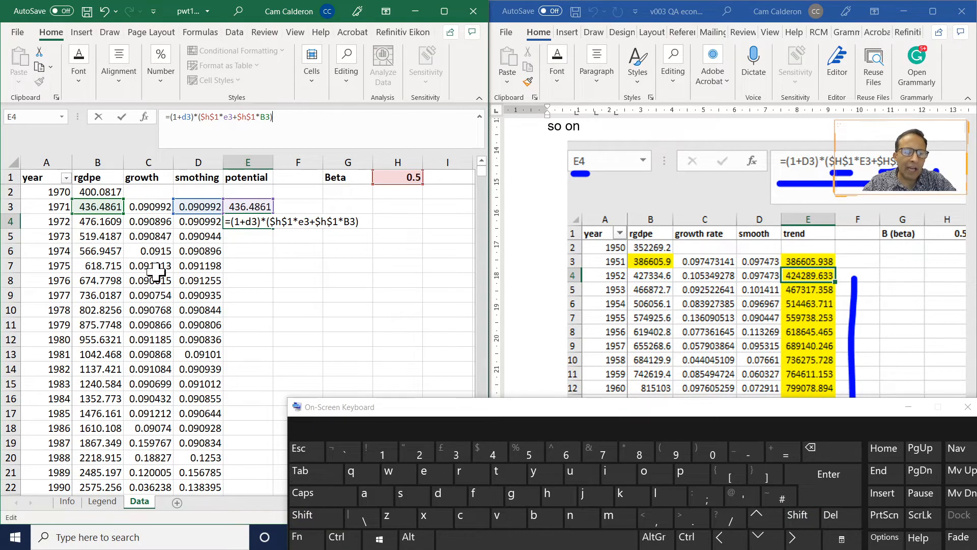
key(Return)
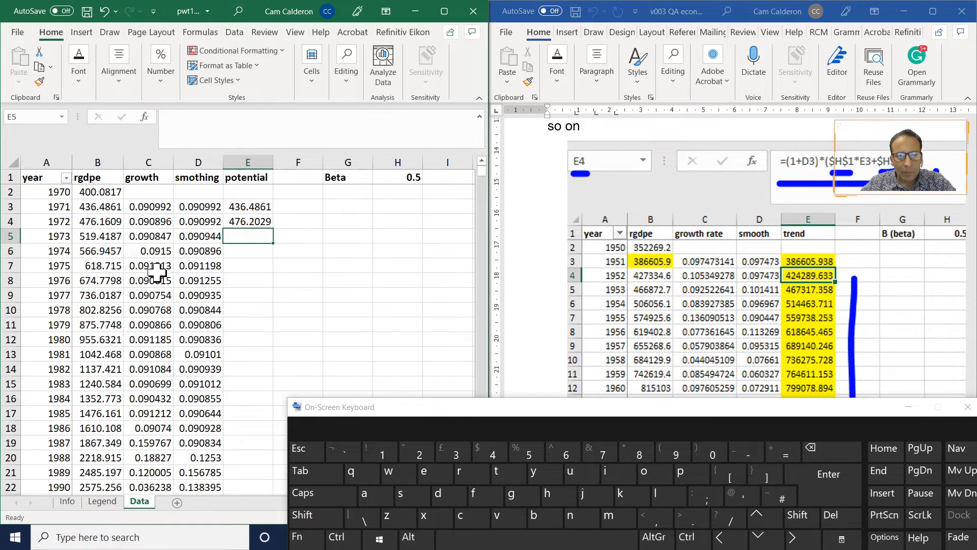
key(Up)
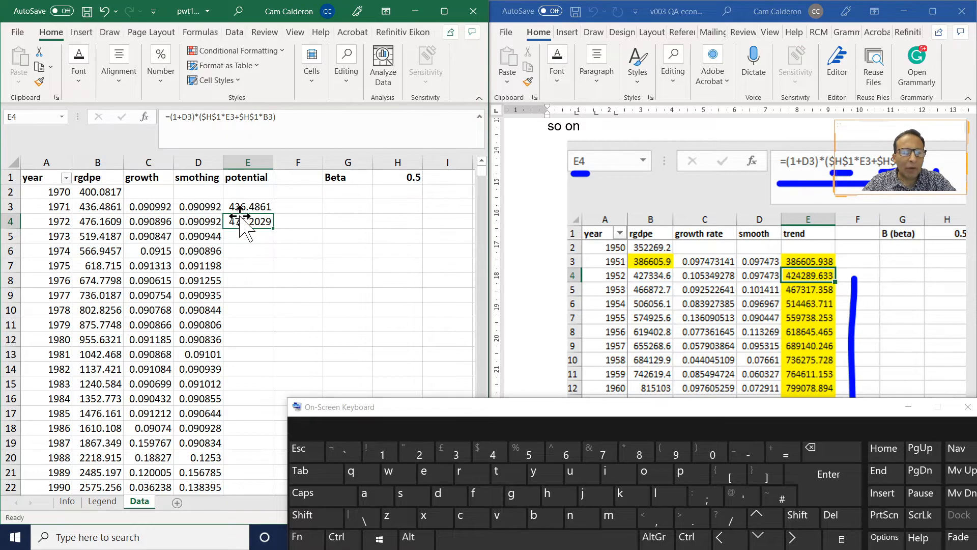
double_click(273, 230)
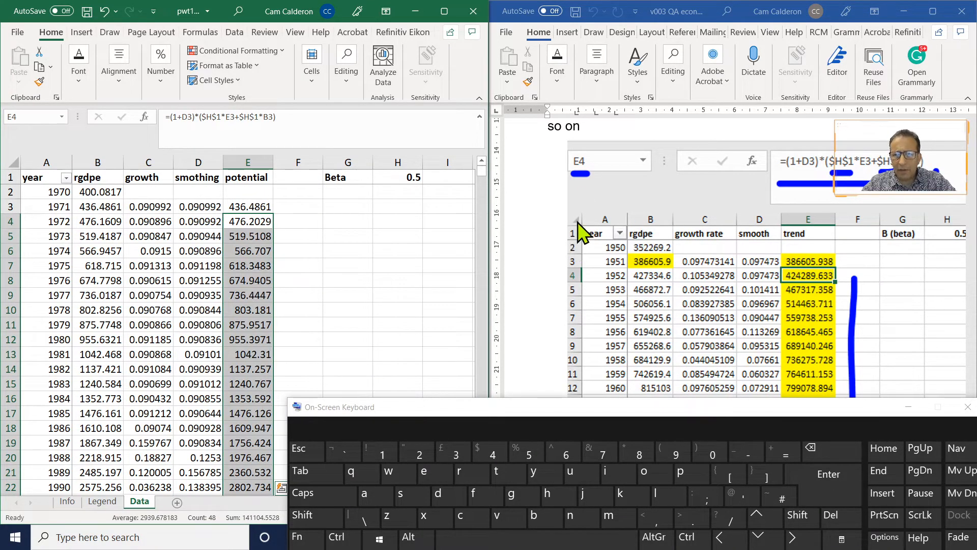
Switch to Word and examine the instructions for plotting the trend, including which columns and chart type to use
click(598, 125)
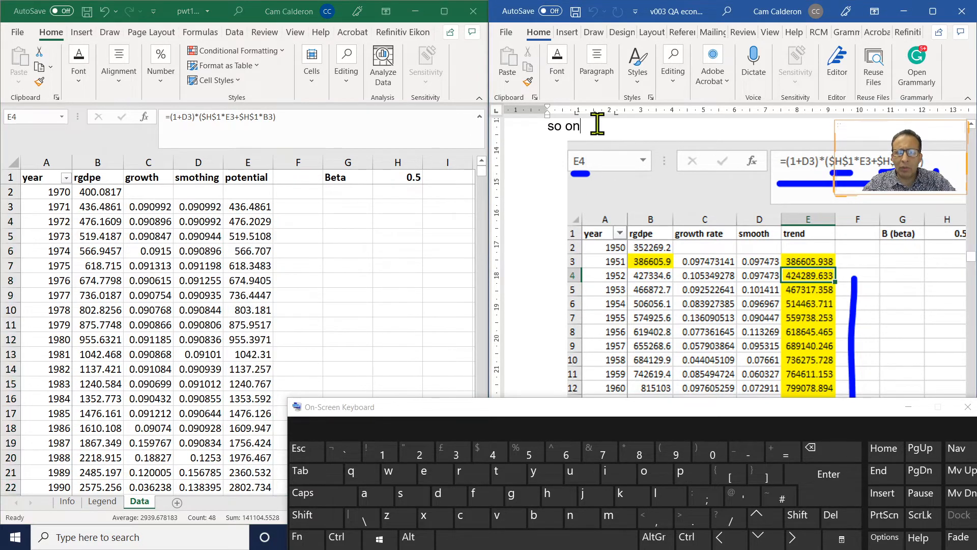
scroll(598, 126, down, 10)
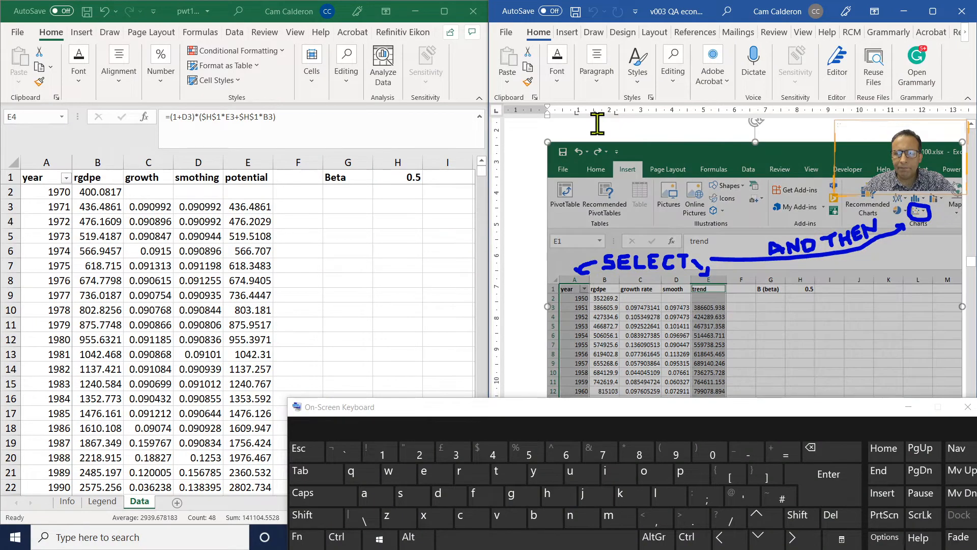
scroll(597, 126, up, 5)
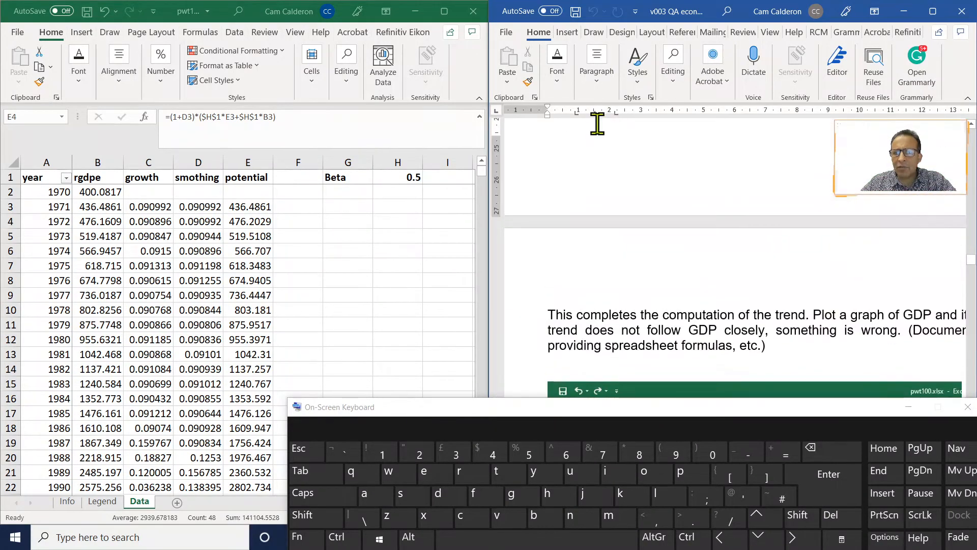
scroll(597, 125, down, 5)
scroll(598, 125, down, 3)
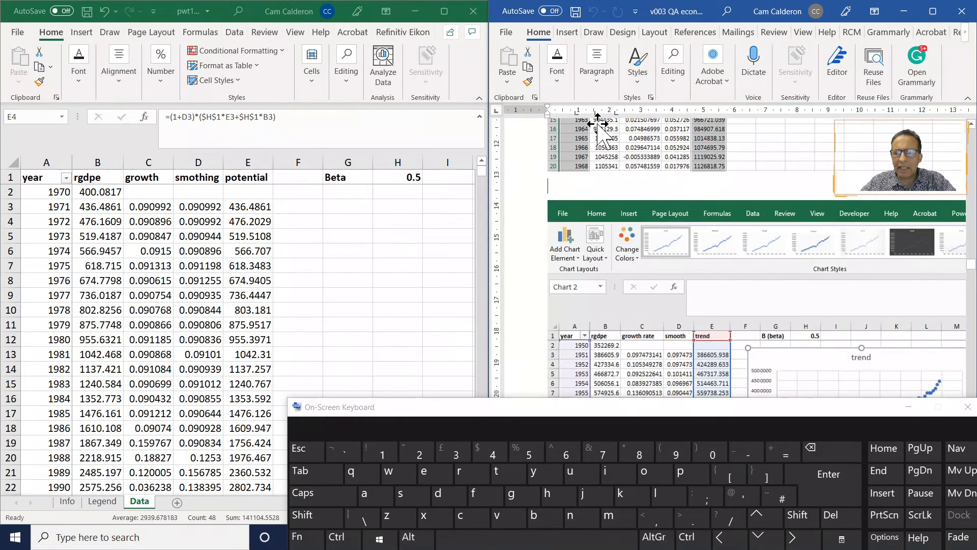
scroll(598, 125, up, 5)
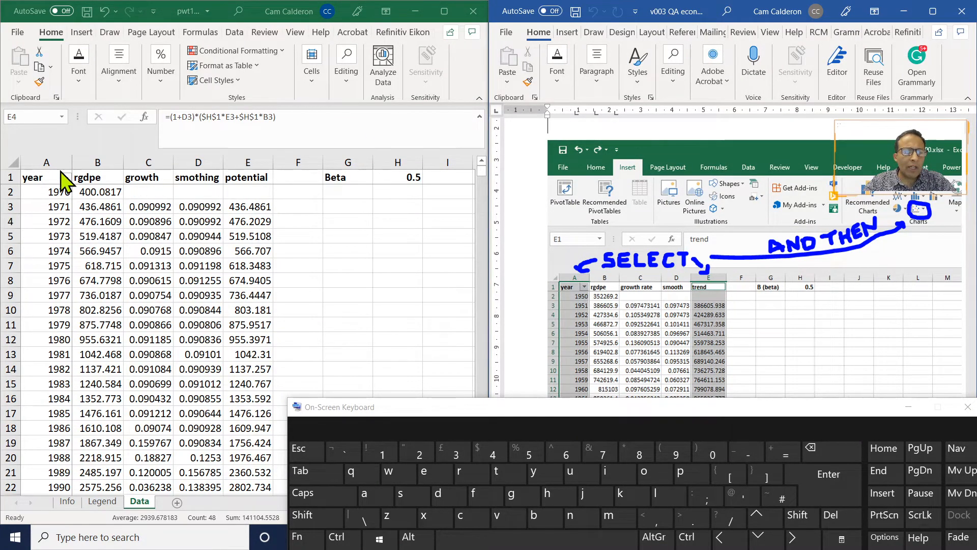
click(50, 160)
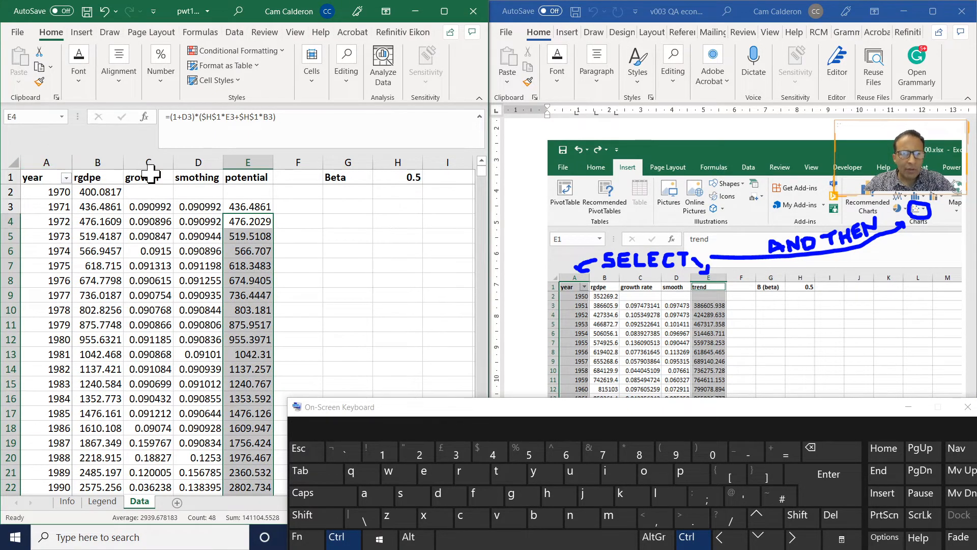
click(51, 195)
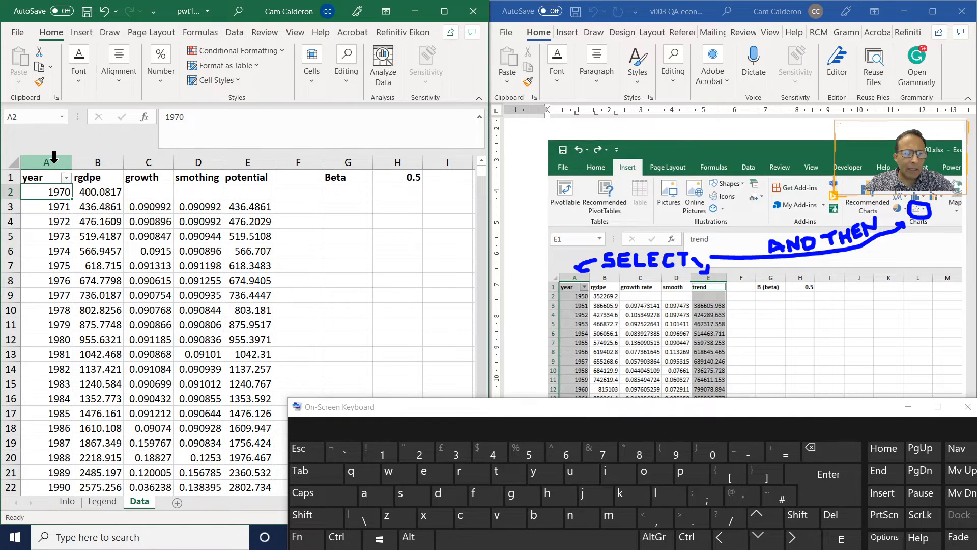
click(54, 159)
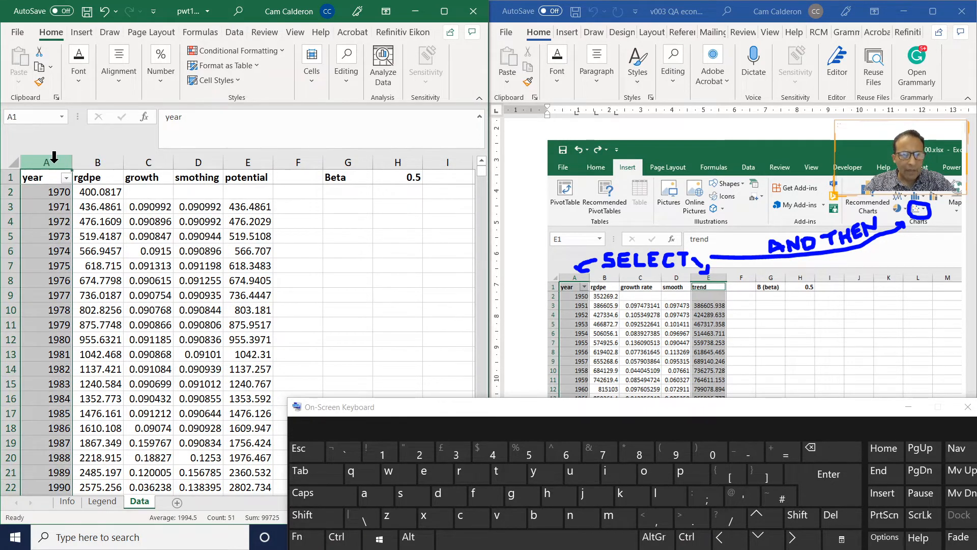
ctrl+click(251, 162)
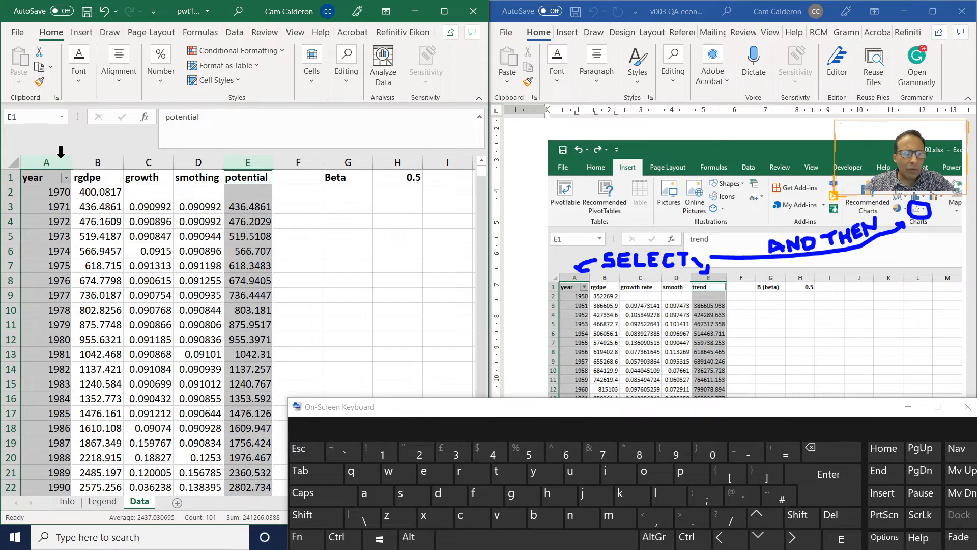
Select the year values from 1971 (A3) to 2019 (A51)
click(42, 206)
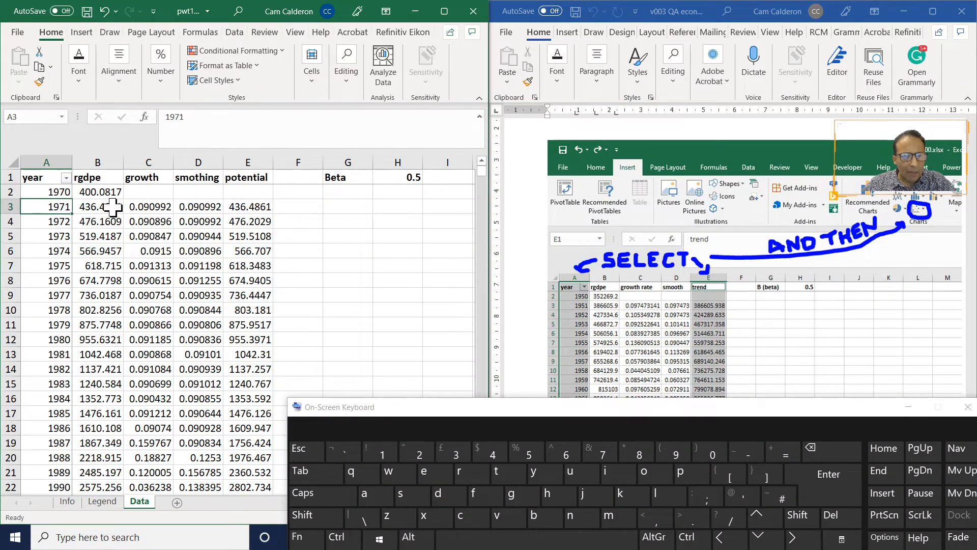
key(shift)
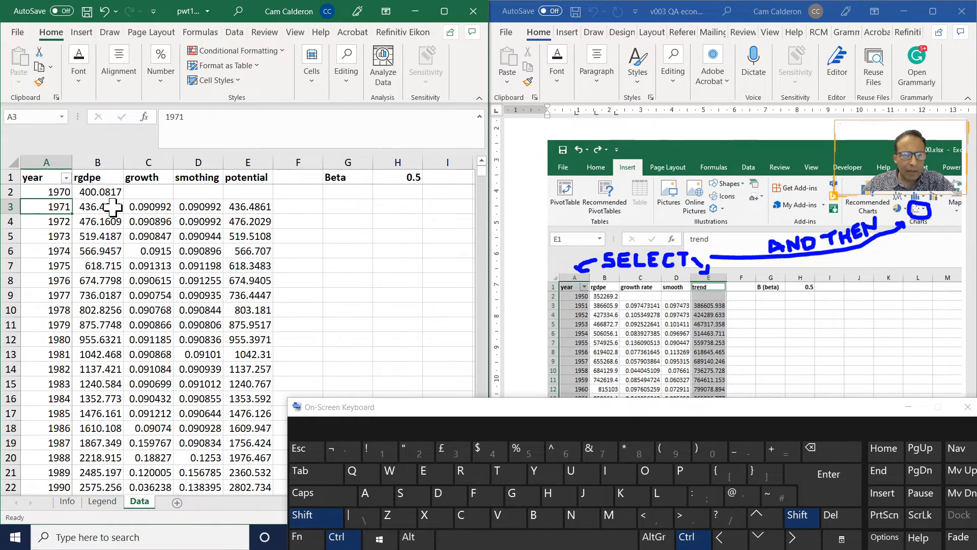
key(ctrl+shift+Down)
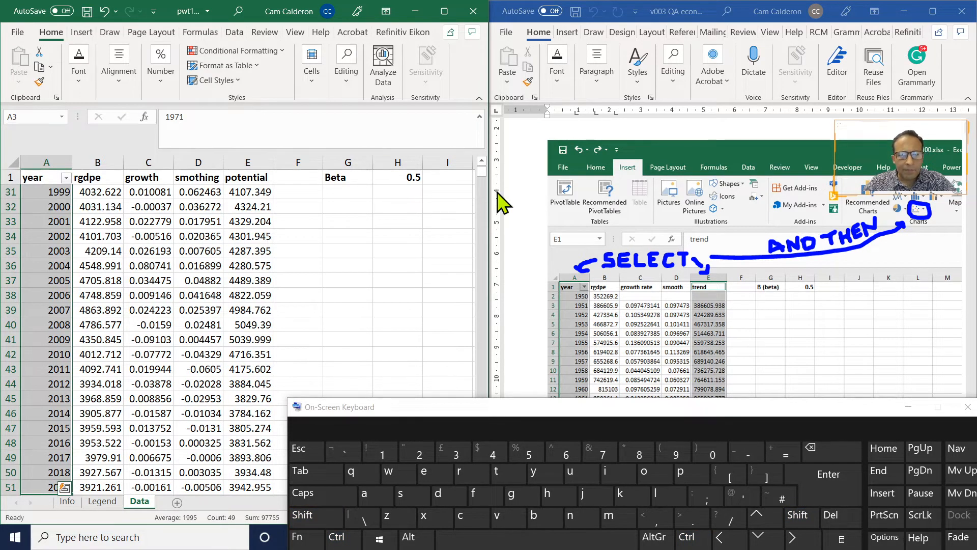
Add the potential values E3 to E51 to the selection alongside the selected years
click(481, 162)
drag(481, 162, 481, 161)
click(481, 161)
click(482, 163)
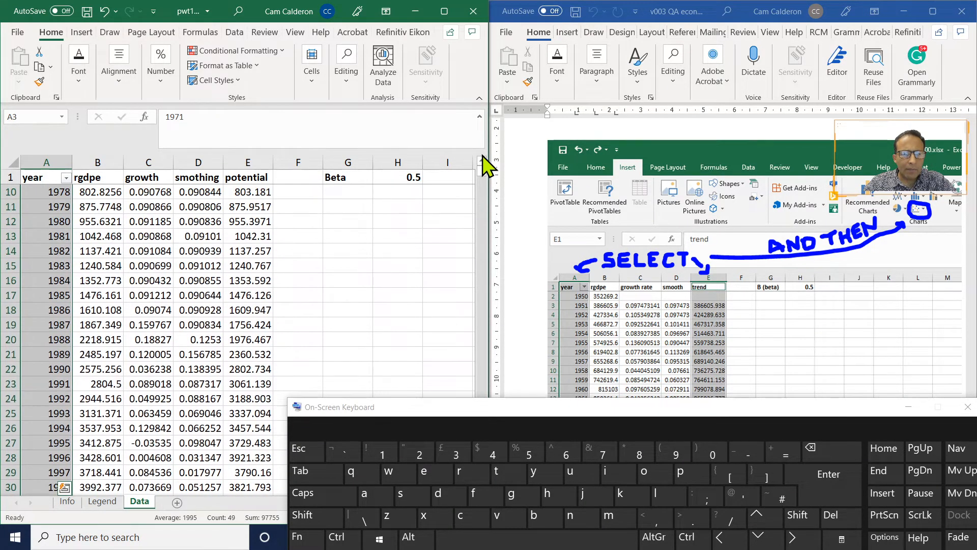
click(483, 161)
click(481, 162)
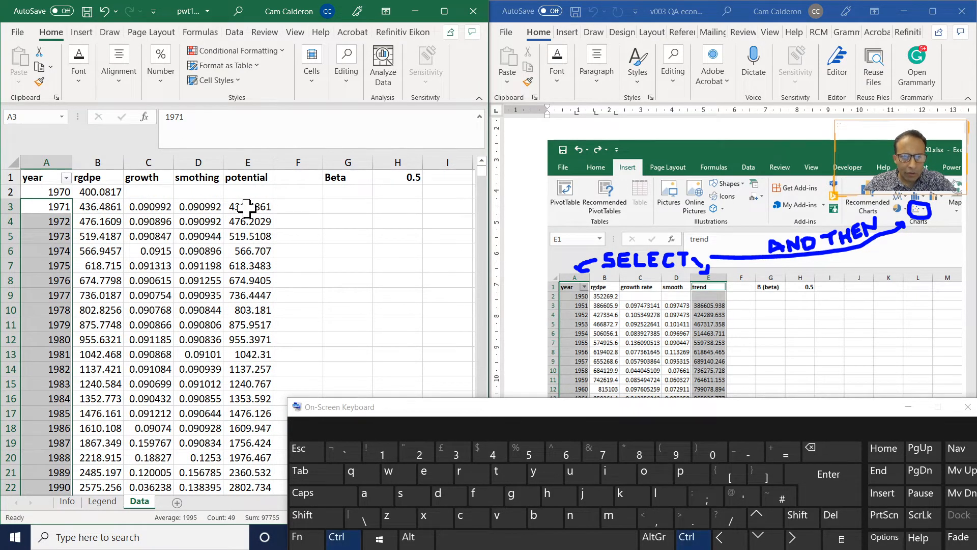
key(ctrl)
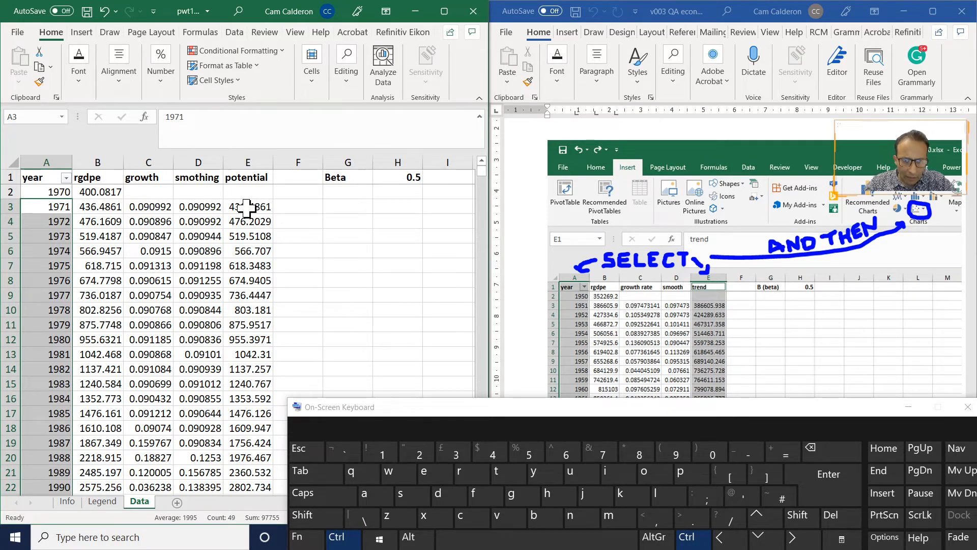
ctrl+click(246, 208)
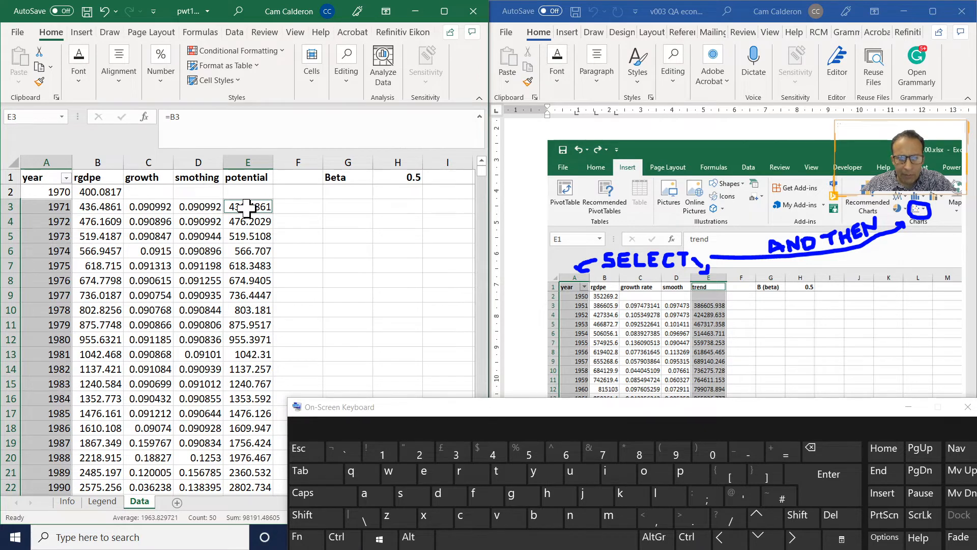
key(ctrl+shift)
key(ctrl+shift+Down)
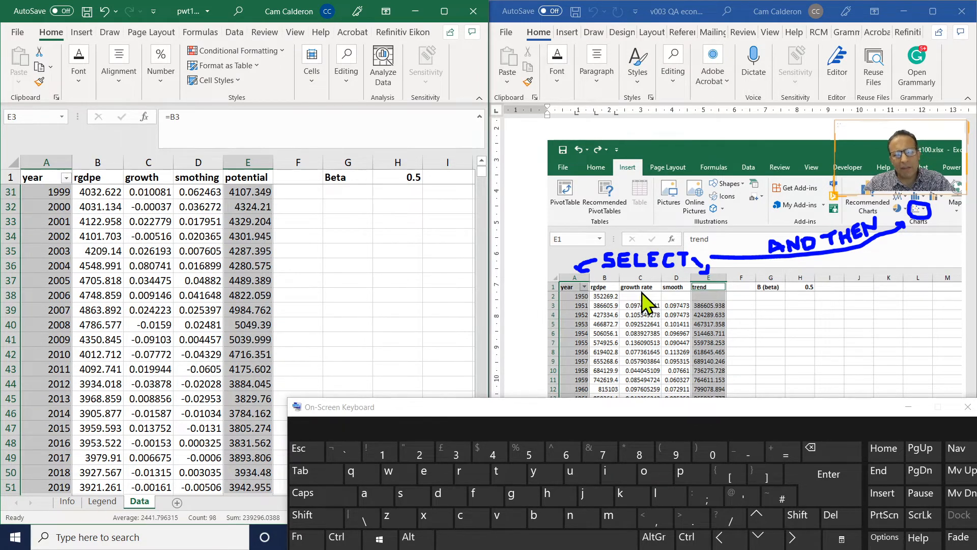
Insert a scatter chart with smooth lines and markers from the selected year and potential values
click(87, 35)
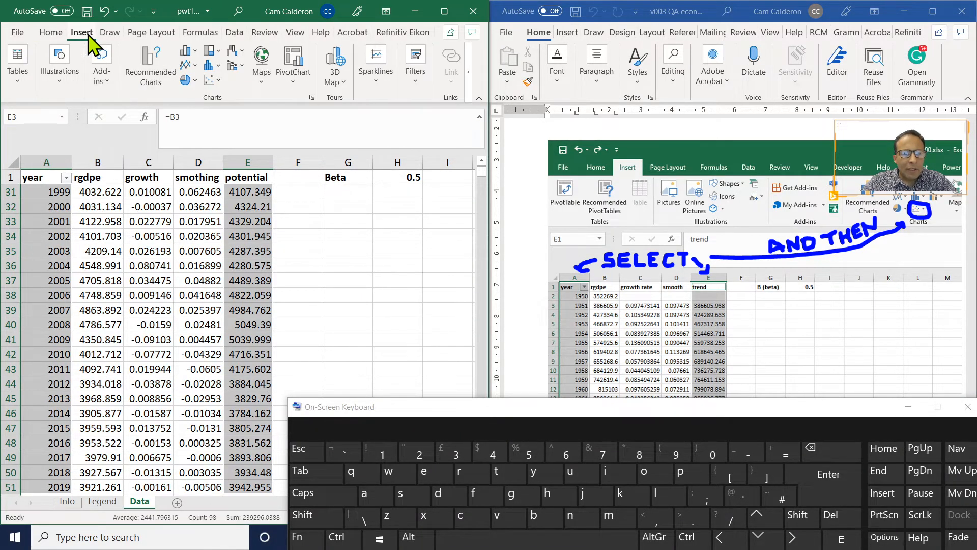
click(215, 81)
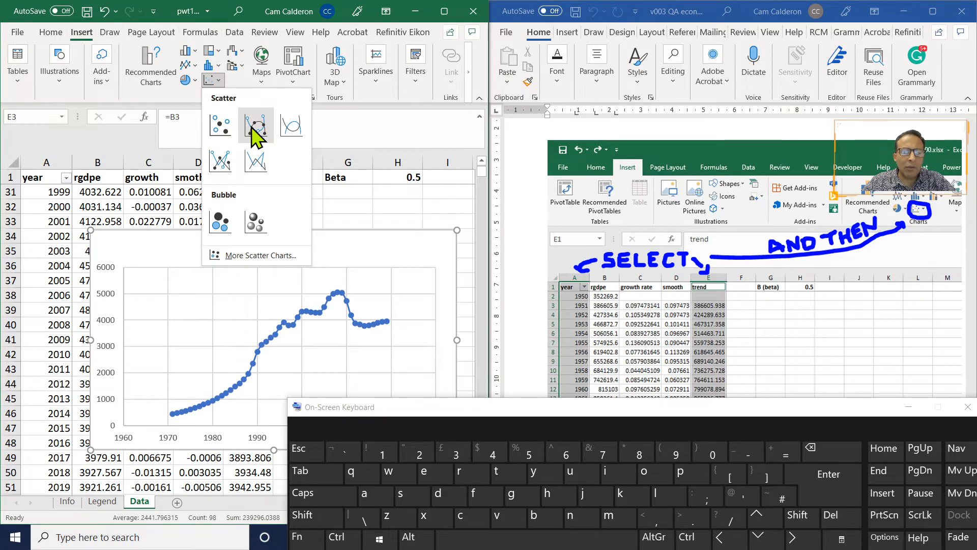
click(254, 129)
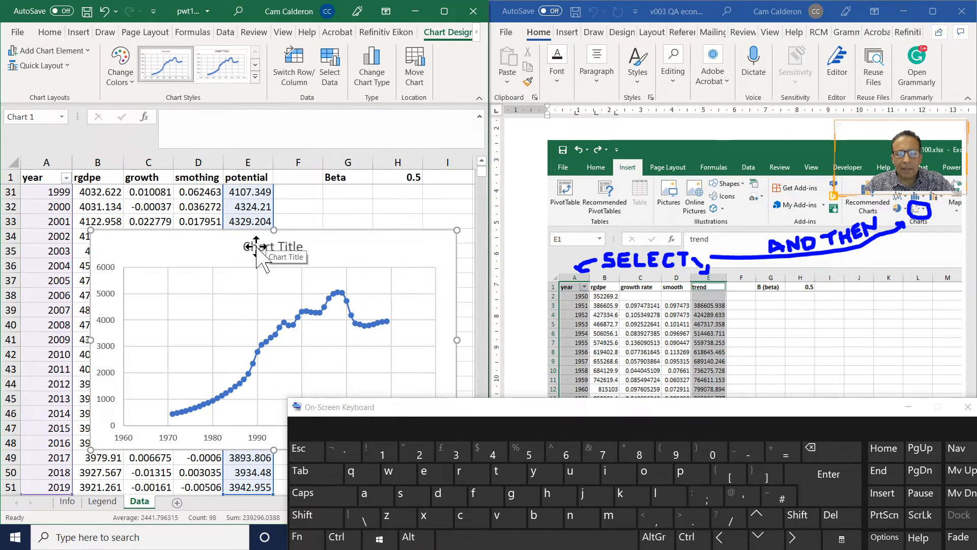
Replace the chart's placeholder title with "Potential growth vs Actual Growth"
click(256, 247)
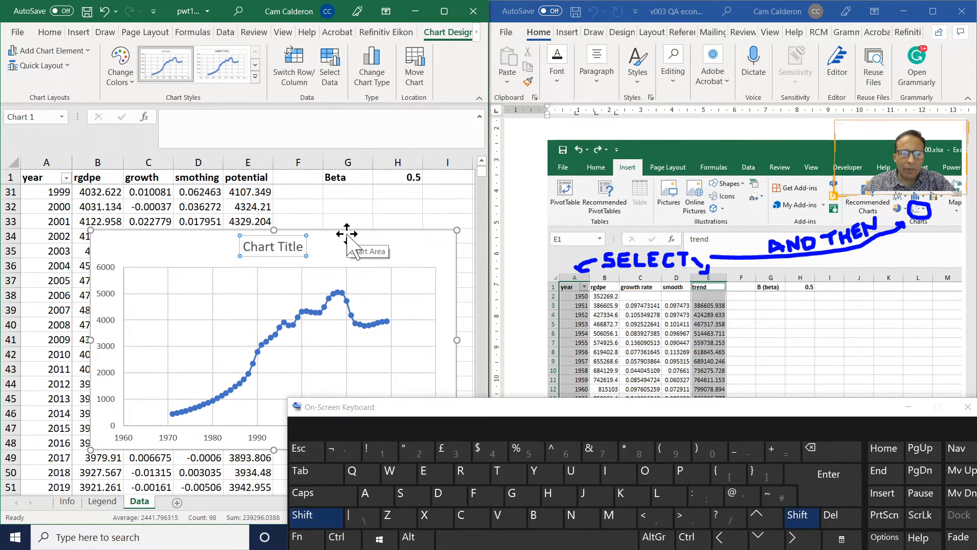
key(shift+Right)
key(shift+Right)
key(shift+Right)
key(shift+Right)
key(shift+Right)
key(shift+Right)
key(shift+Right)
key(shift+Right)
key(shift+Right)
key(shift+Right)
key(shift+Right)
text(P)
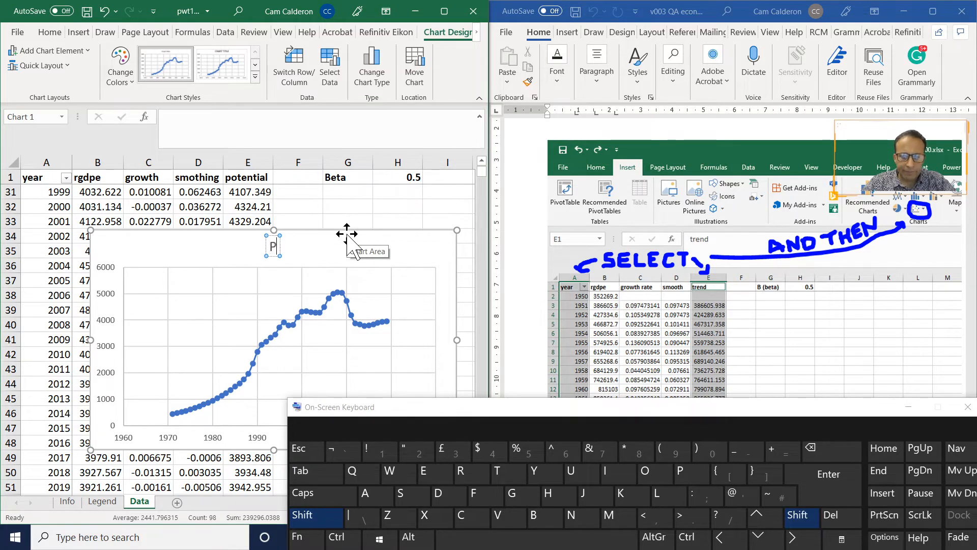
text(otential)
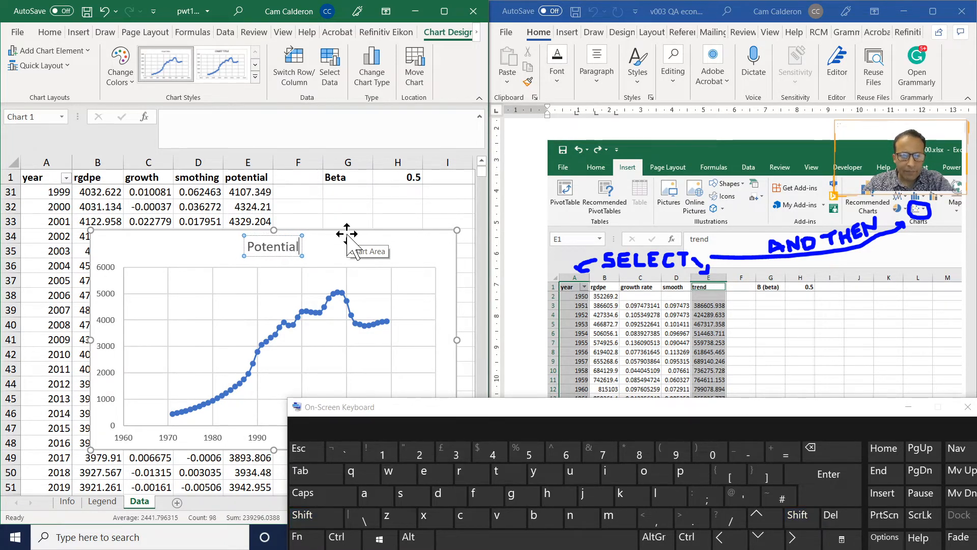
text( growth)
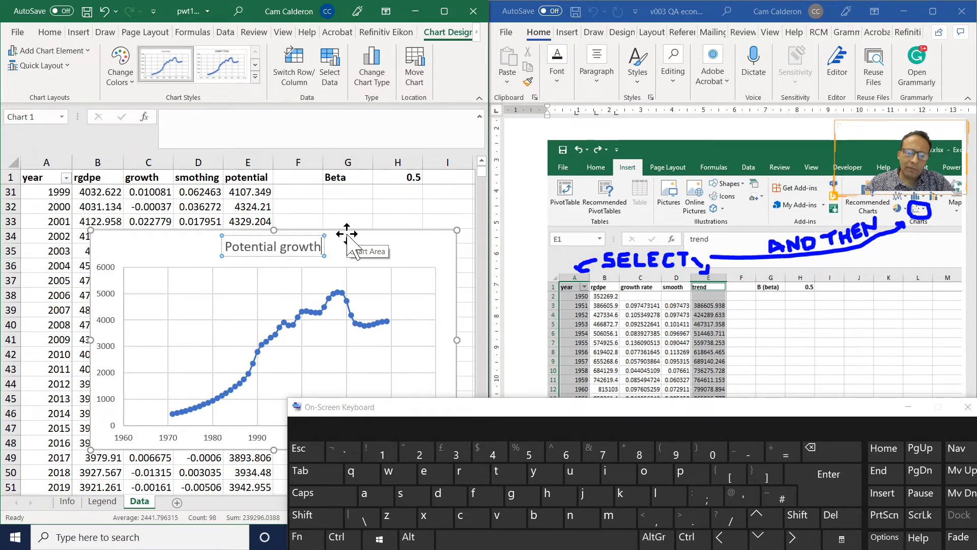
text( vs)
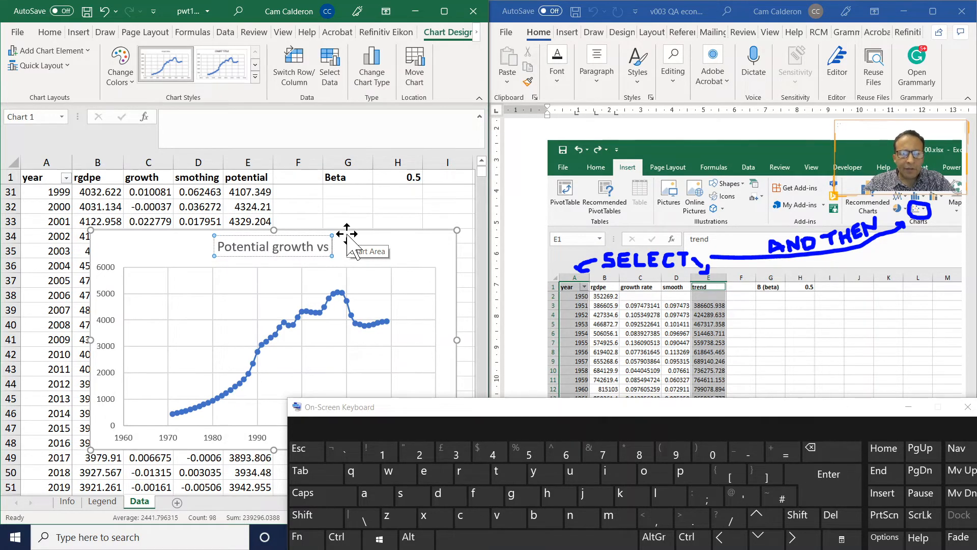
text( Act)
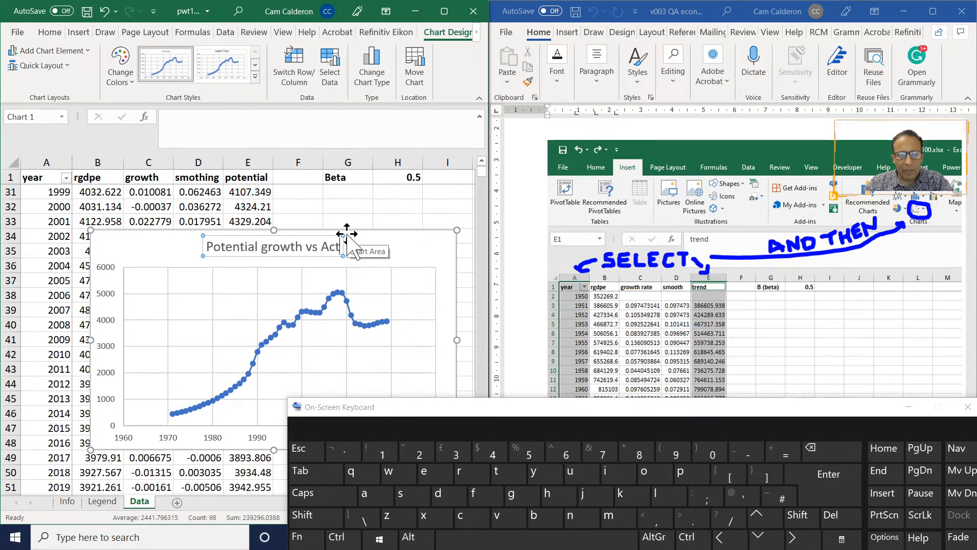
text(ual)
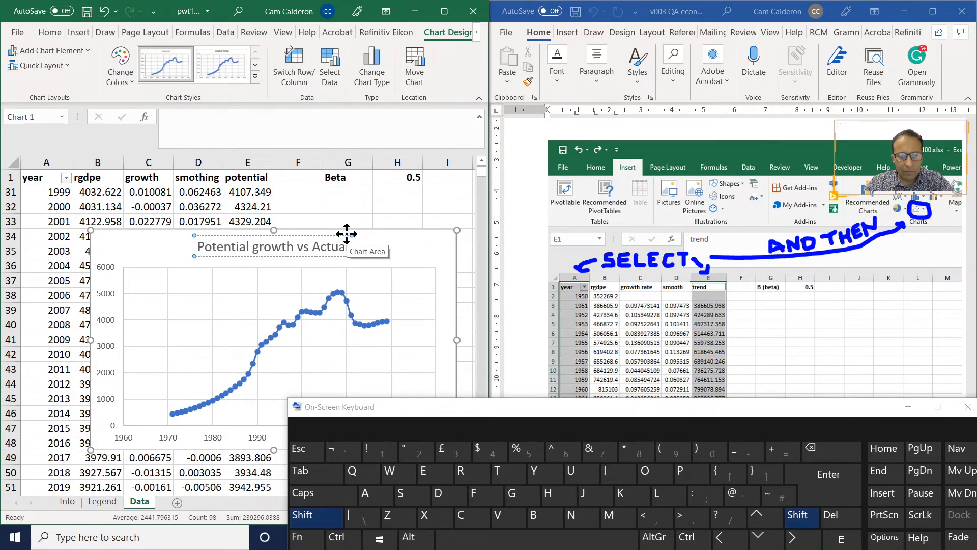
text( Growth)
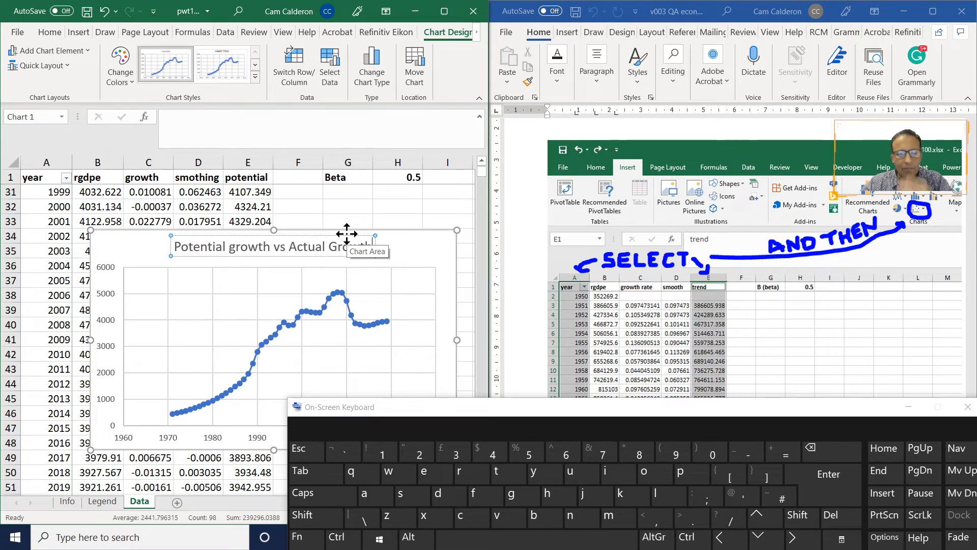
click(430, 204)
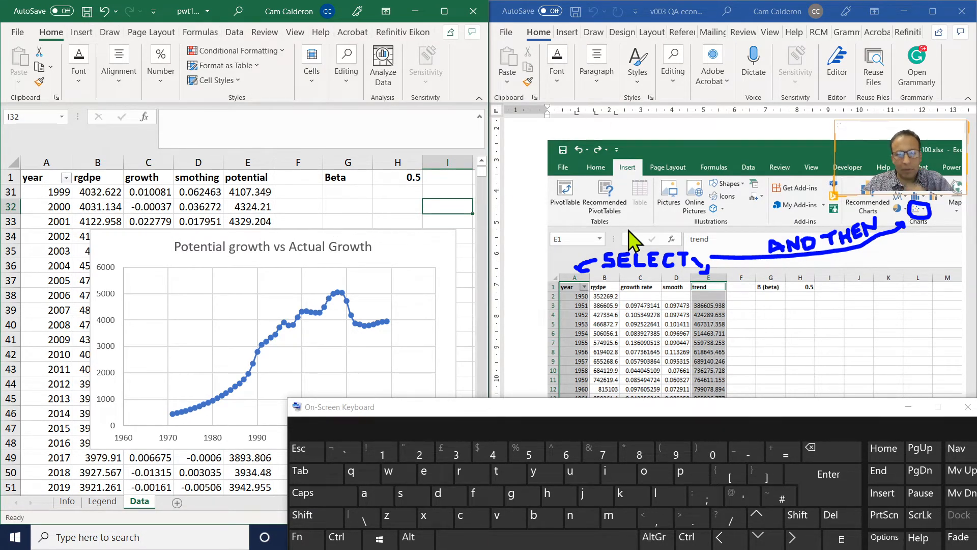
Examine the instructions in the Word document for adding the actual GDP series to the trend chart
scroll(629, 225, down, 5)
scroll(629, 231, down, 15)
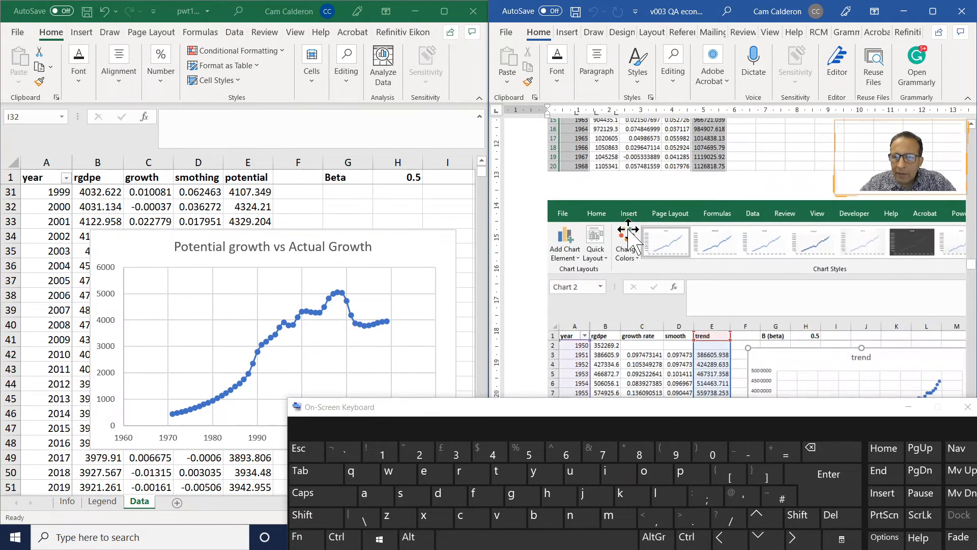
scroll(630, 234, up, 10)
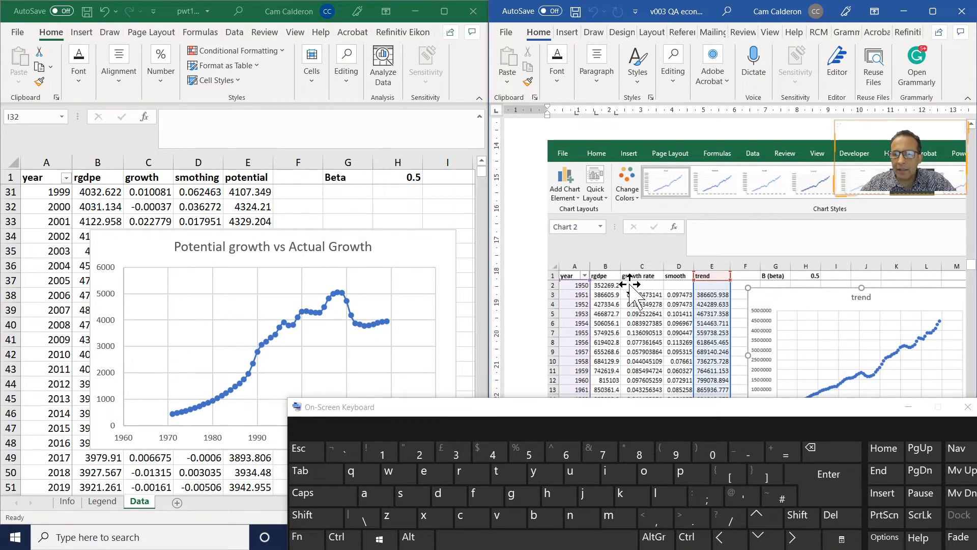
scroll(629, 284, down, 6)
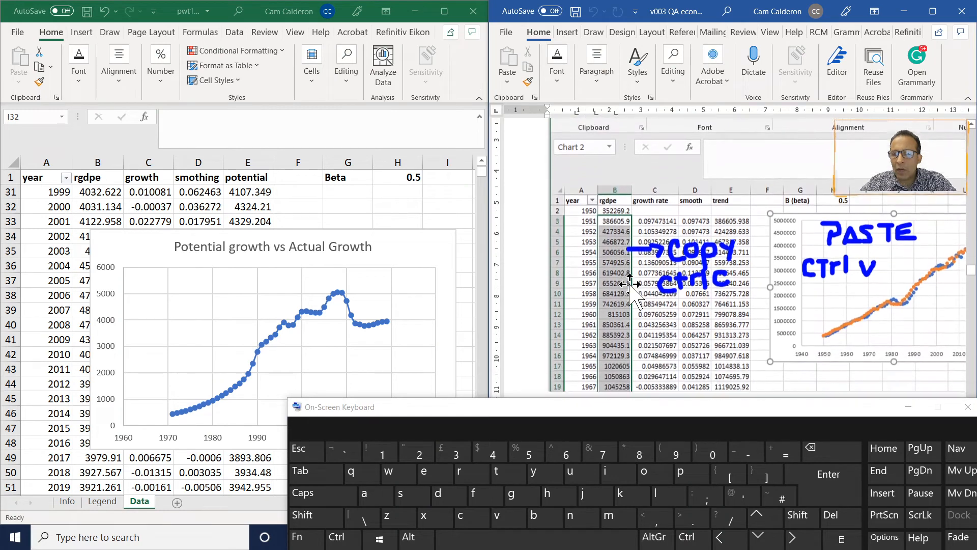
scroll(629, 284, down, 1)
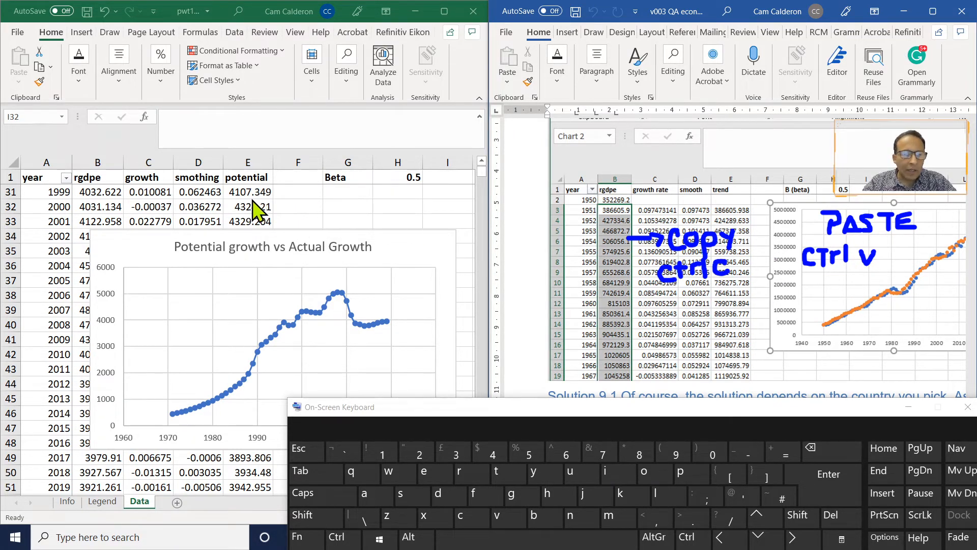
Copy the actual GDP values in the rgdpe column from B3 to B51
click(103, 207)
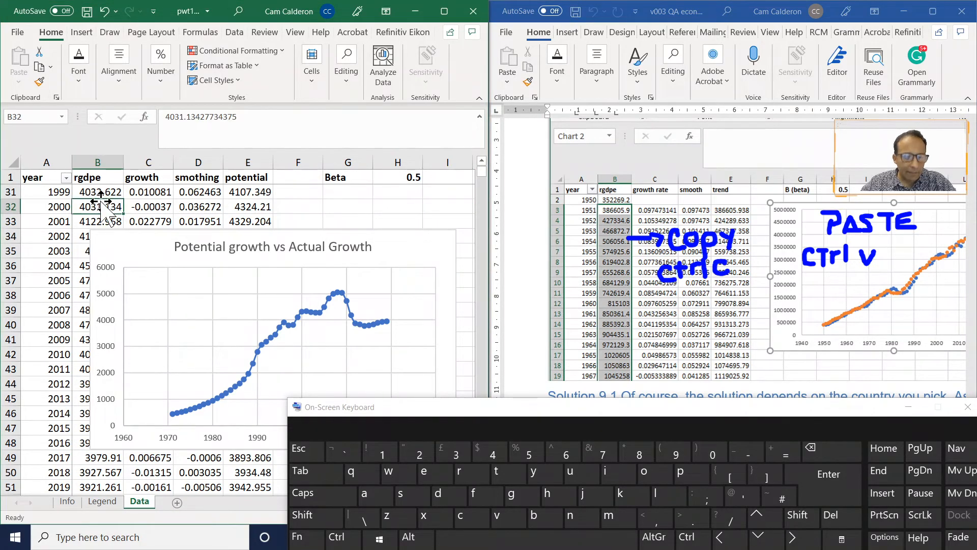
key(ctrl+Up)
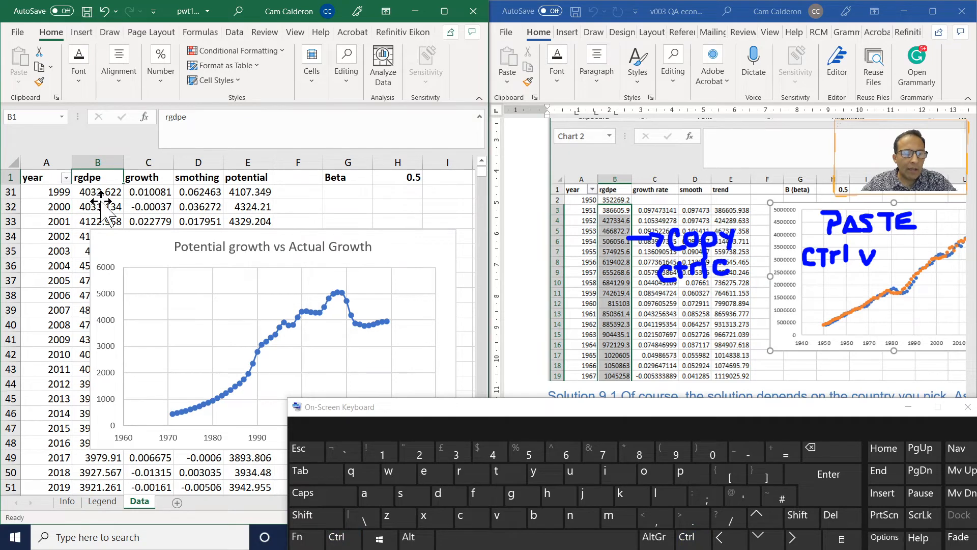
key(Down)
key(Down)
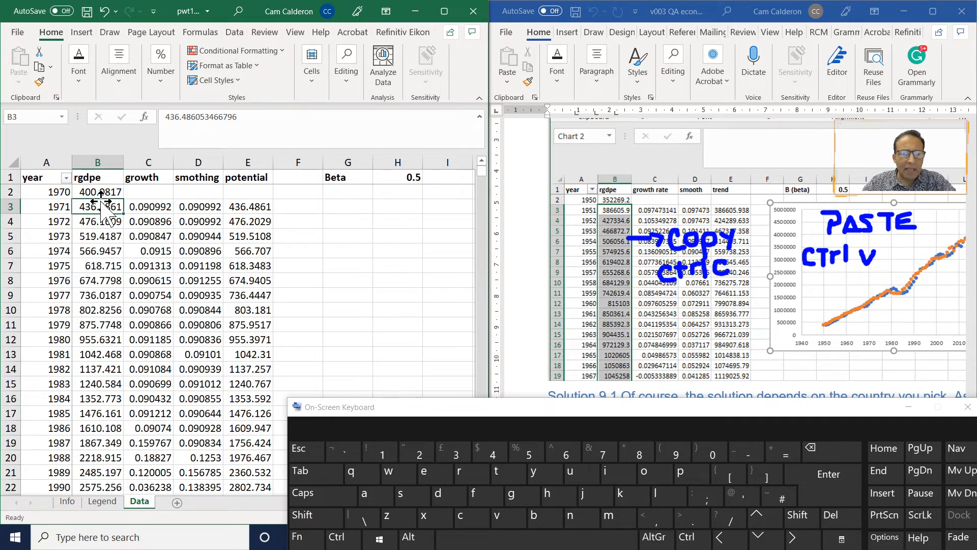
key(ctrl+shift)
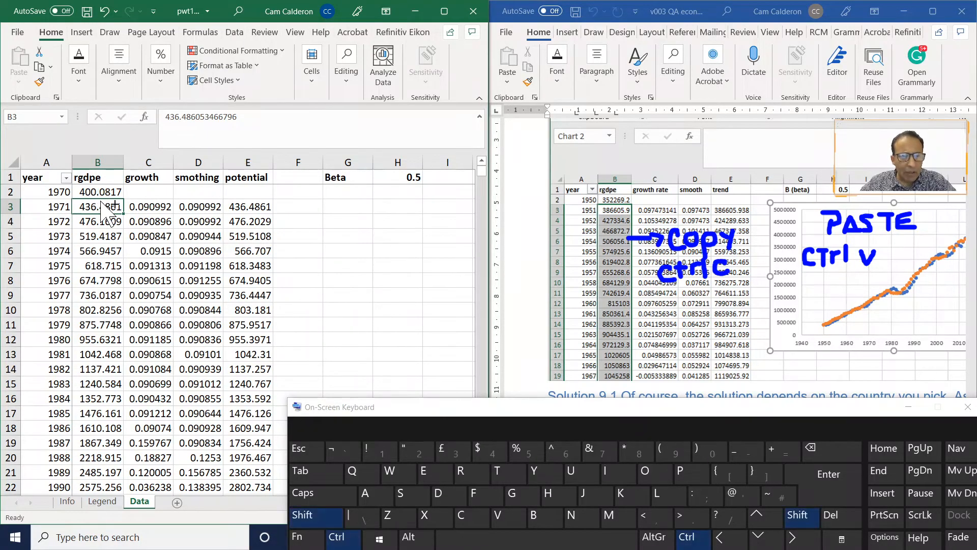
key(ctrl+shift+Down)
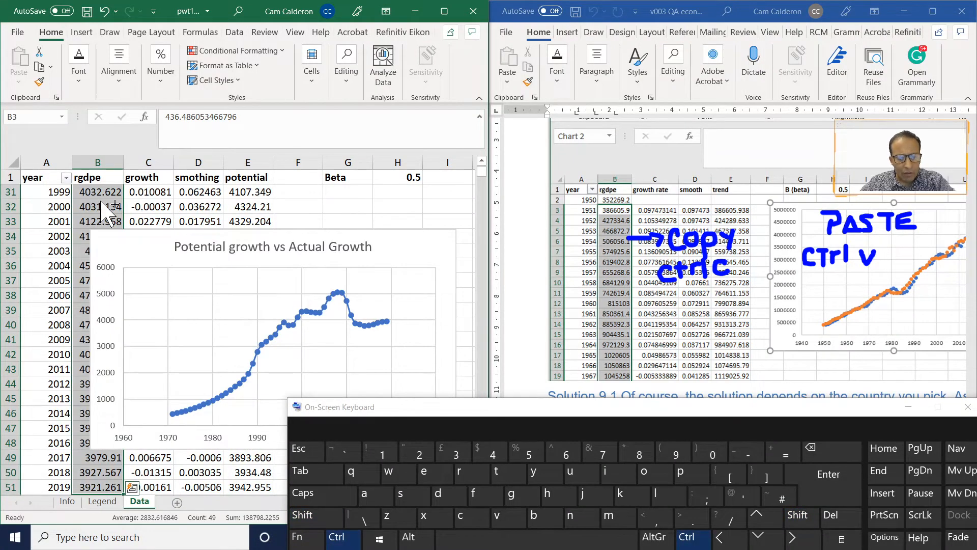
key(ctrl+c)
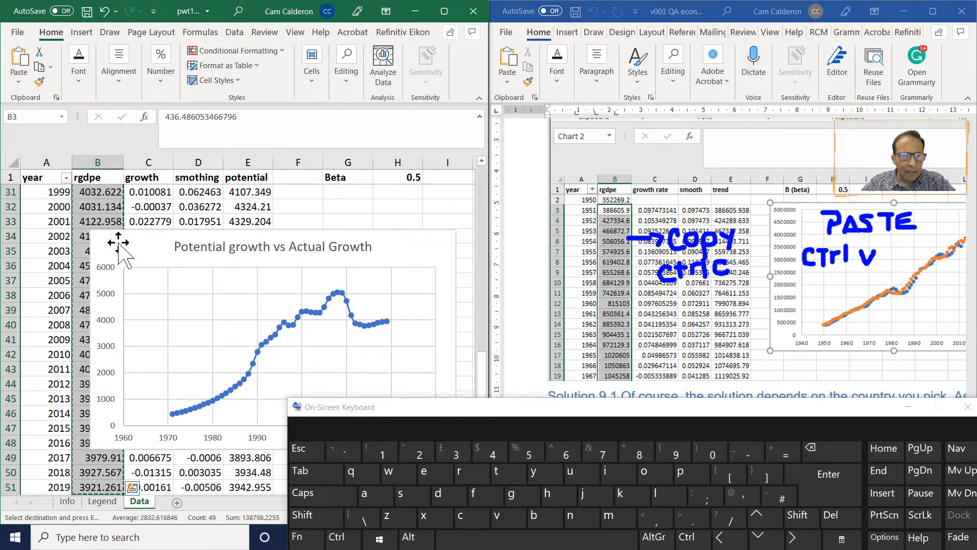
Paste the copied rgdpe values into the "Potential growth vs Actual Growth" chart as a second series
click(120, 244)
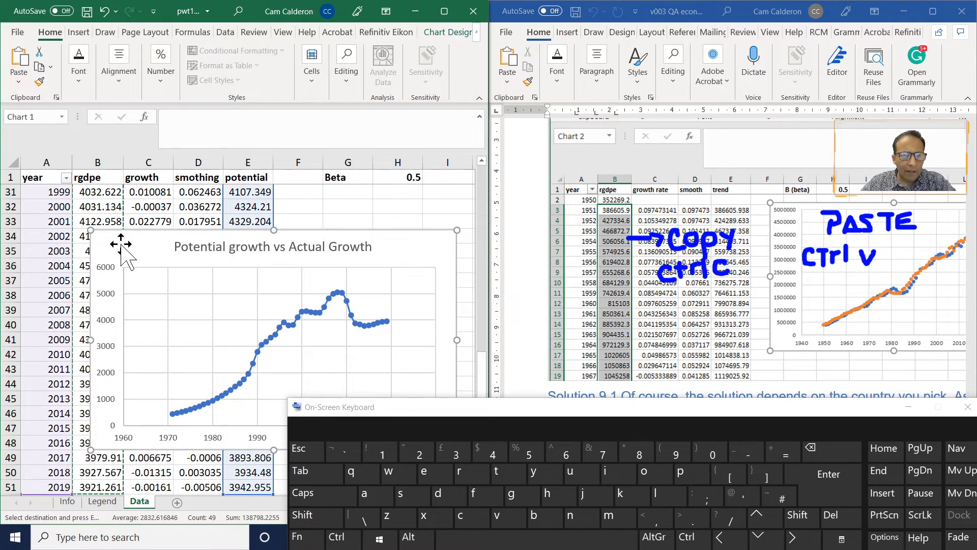
right_click(120, 245)
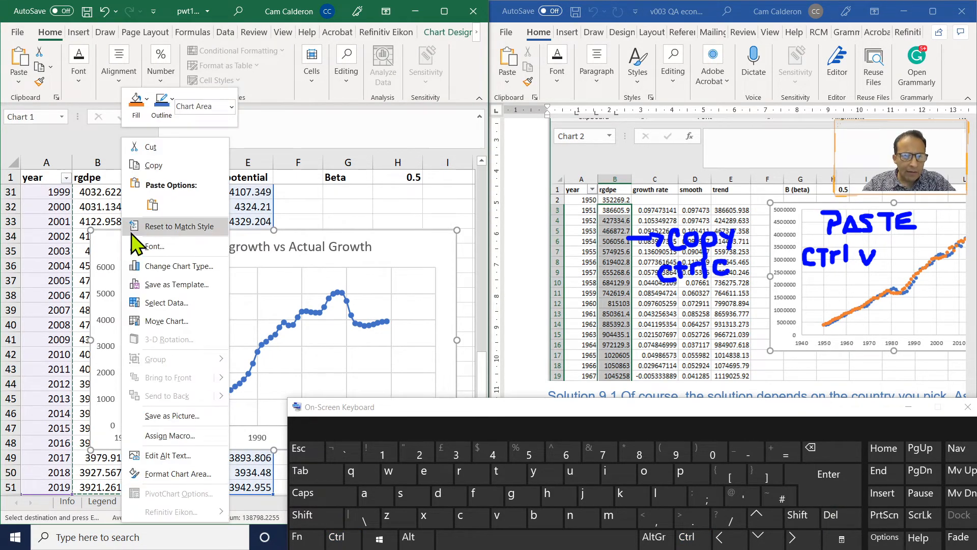
click(153, 206)
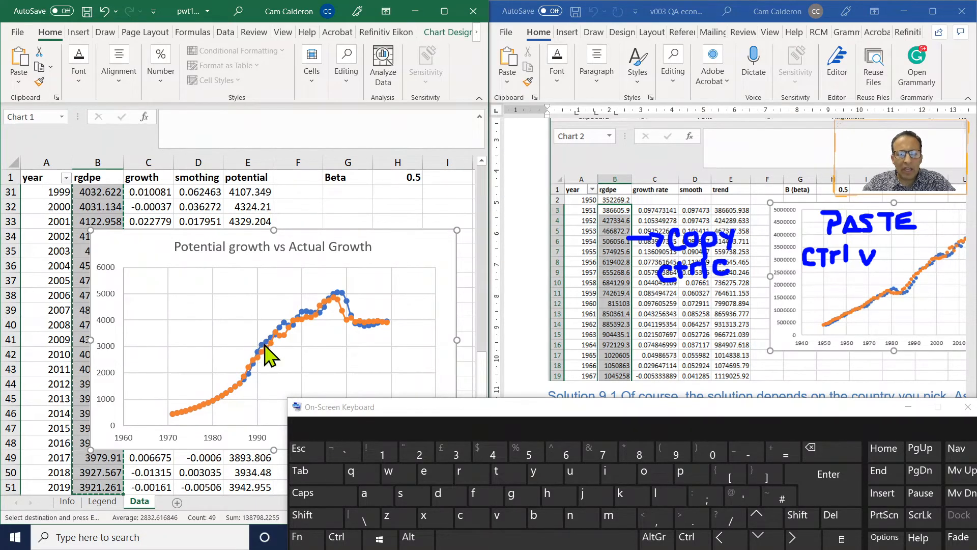
mouse_move(263, 355)
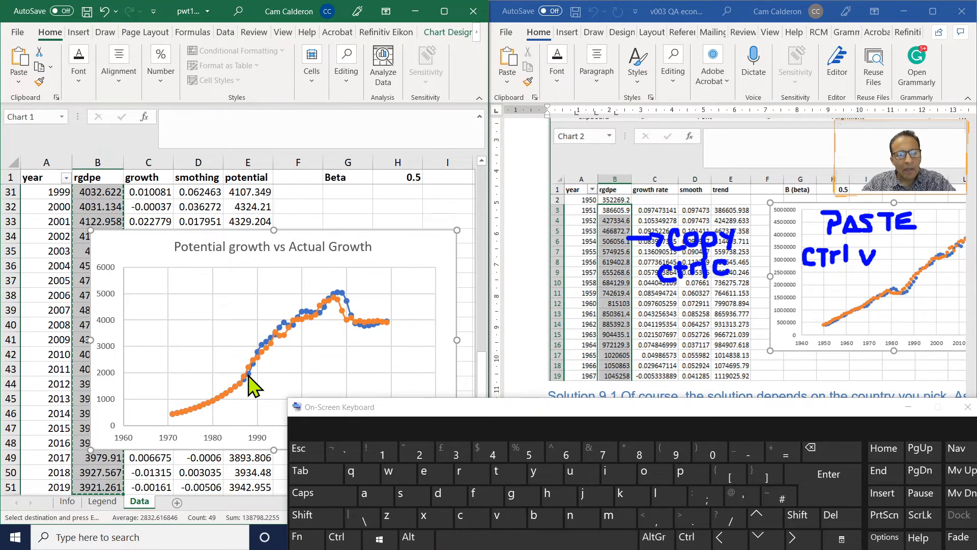
mouse_move(247, 372)
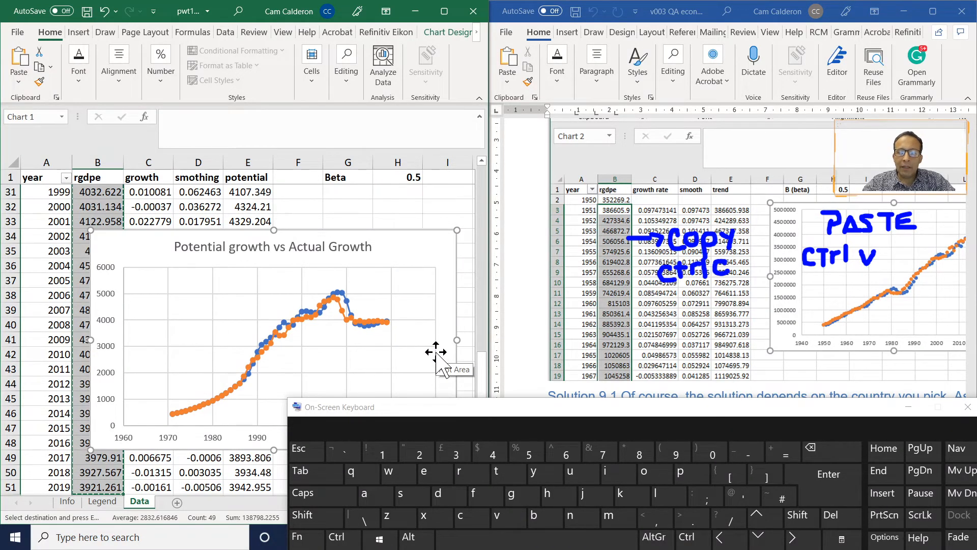
Switch to the Word document and examine Exercise 9.2 and its sample formula for the cyclical component of GDP
click(515, 338)
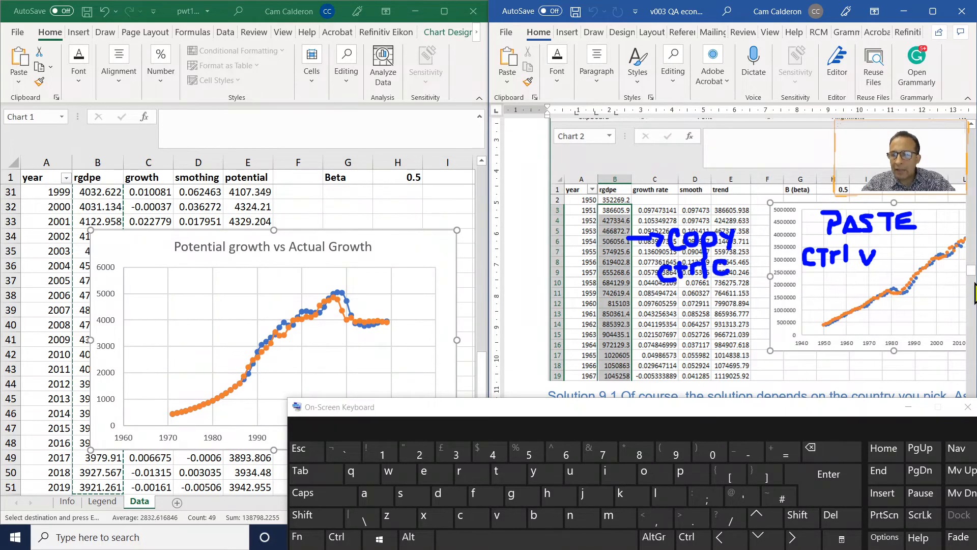
drag(972, 277, 969, 274)
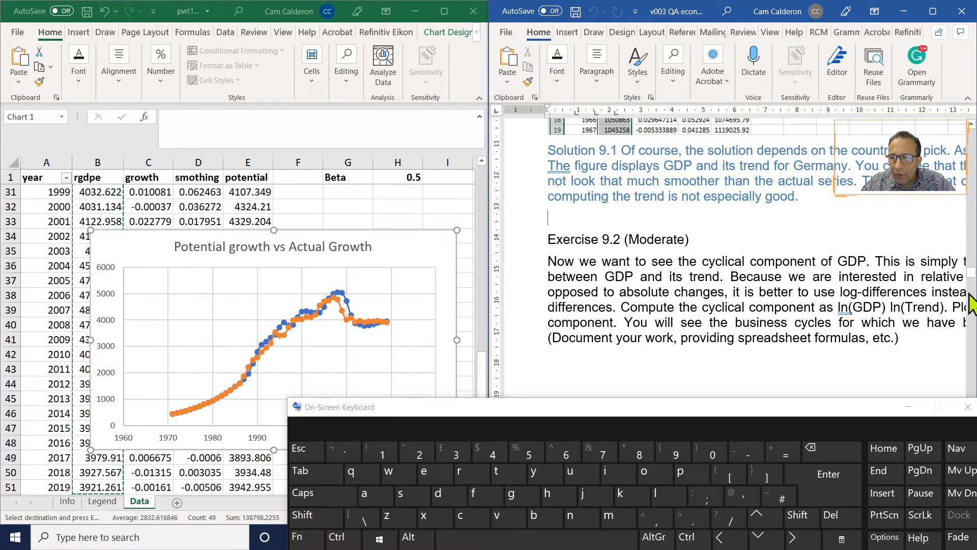
click(973, 341)
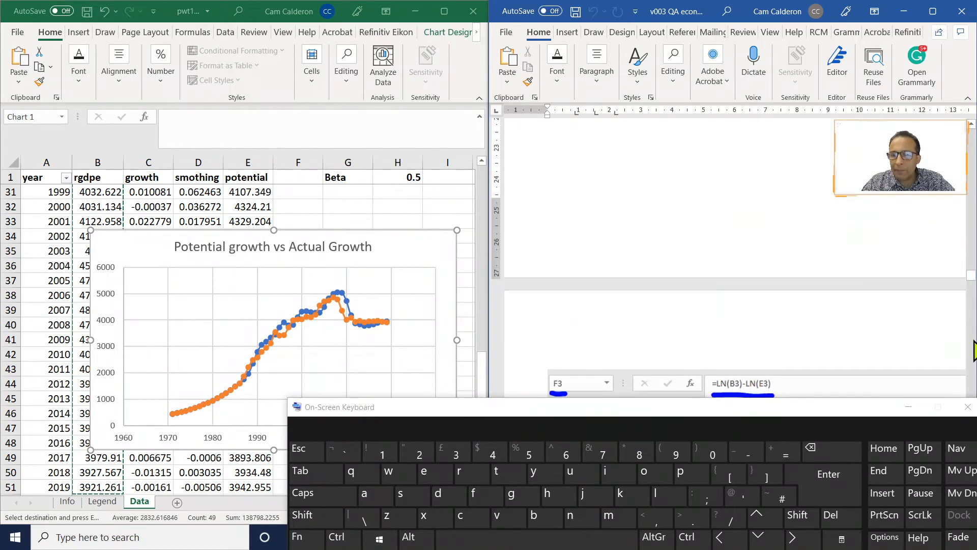
click(973, 340)
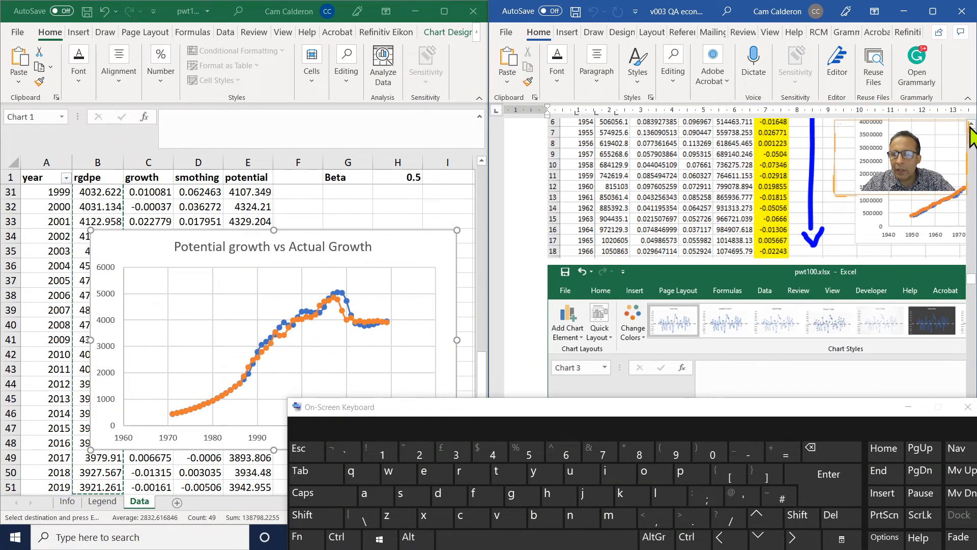
scroll(972, 135, up, 4)
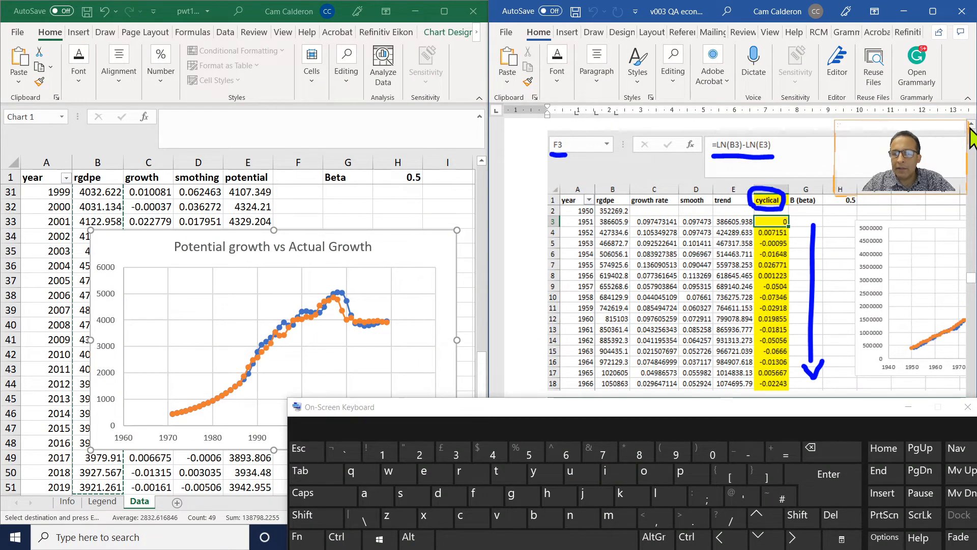
Switch back to the Excel Data sheet and enter the column heading "cyclical" in F1
click(352, 202)
click(293, 176)
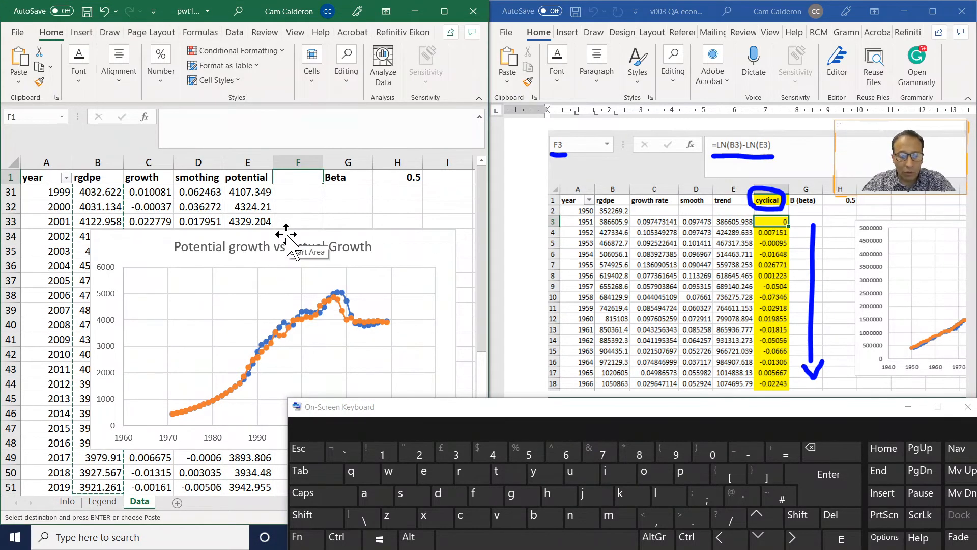
text(cycll)
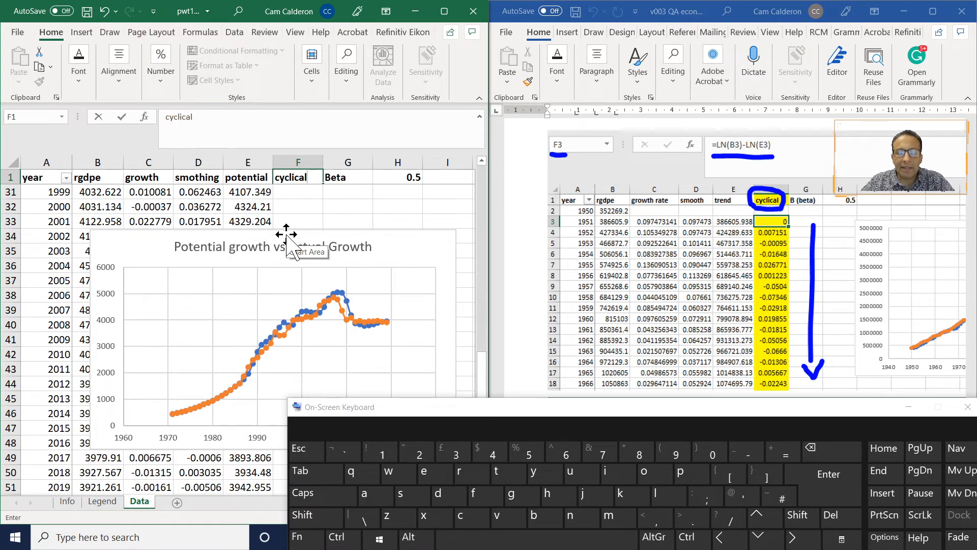
key(Return)
key(Down)
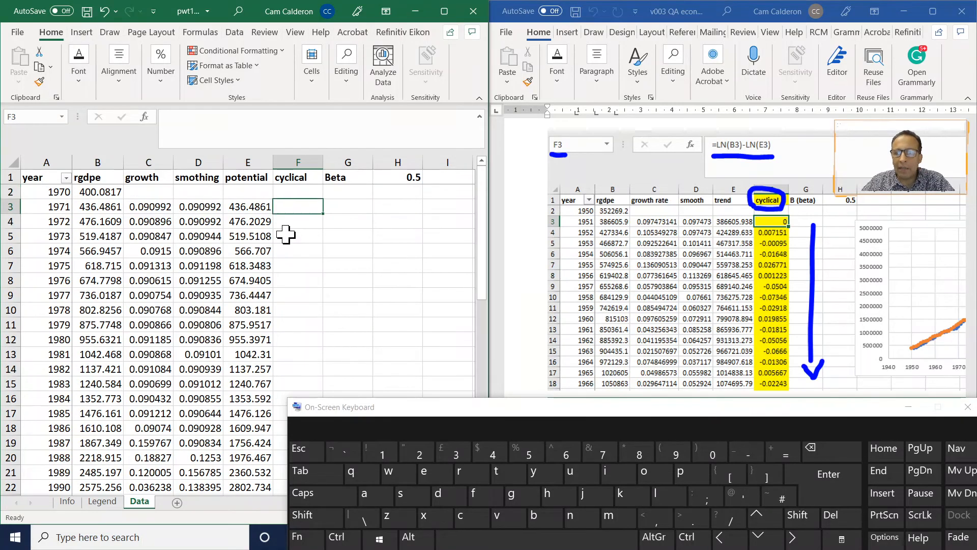
Compute the cyclical component in F3 with =LN(B3)-LN(E3) and fill the formula down the column to F51
text(=)
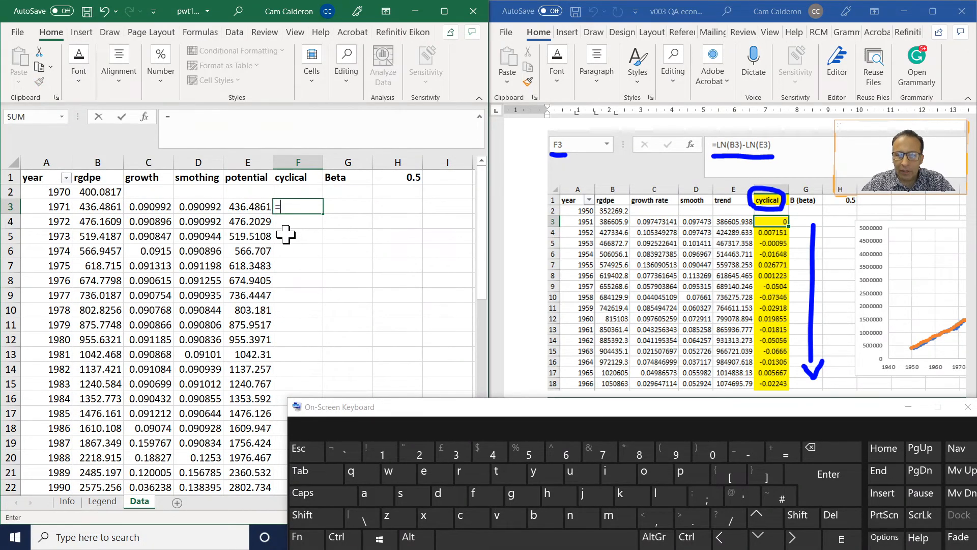
text(ln)
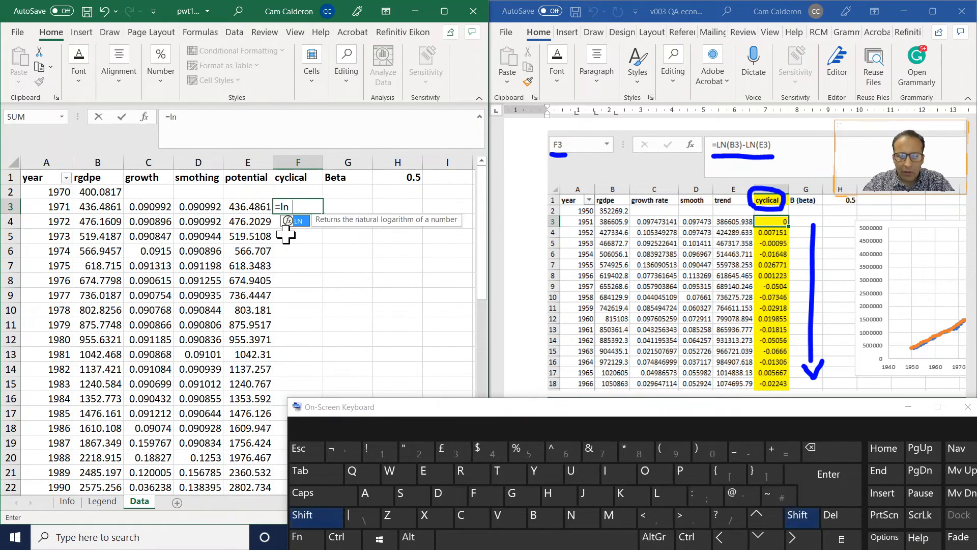
text((b3))
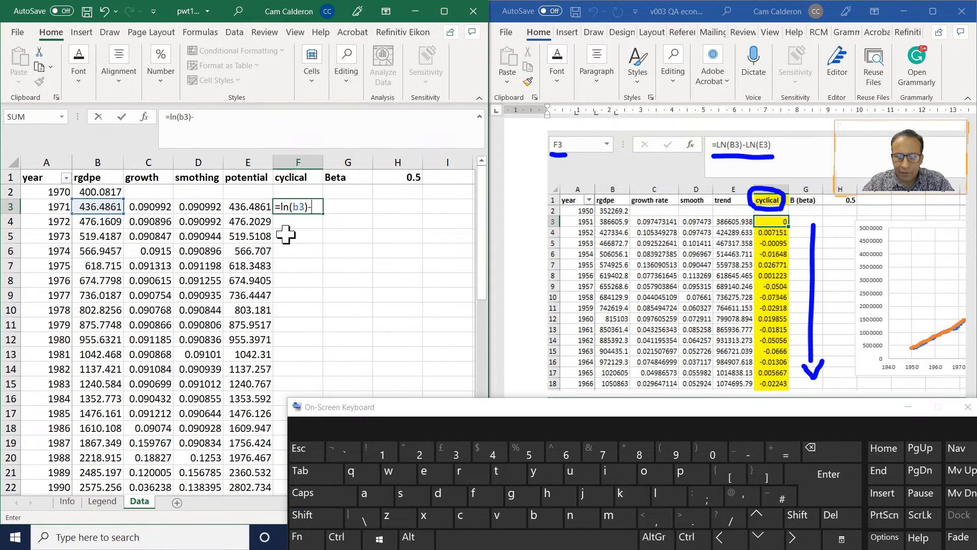
text(-ln()
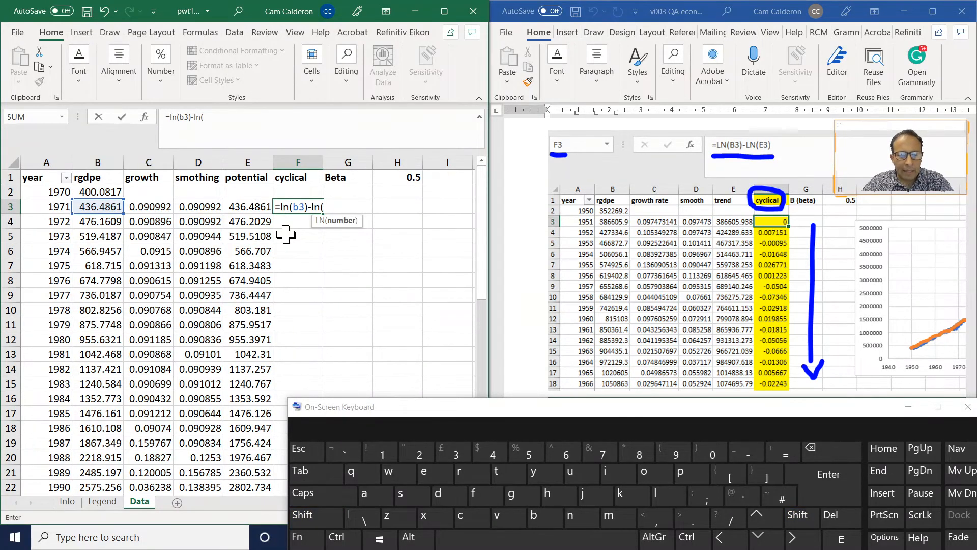
text(e3))
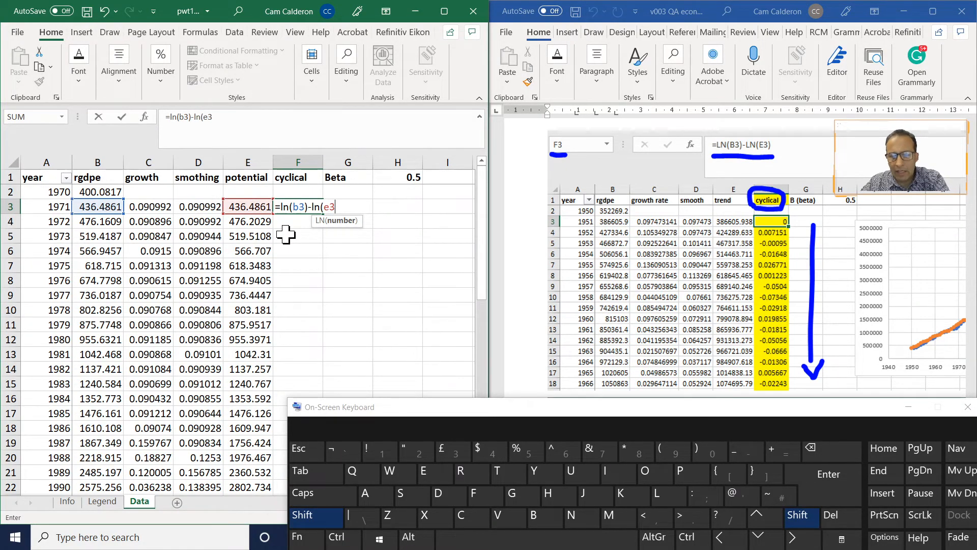
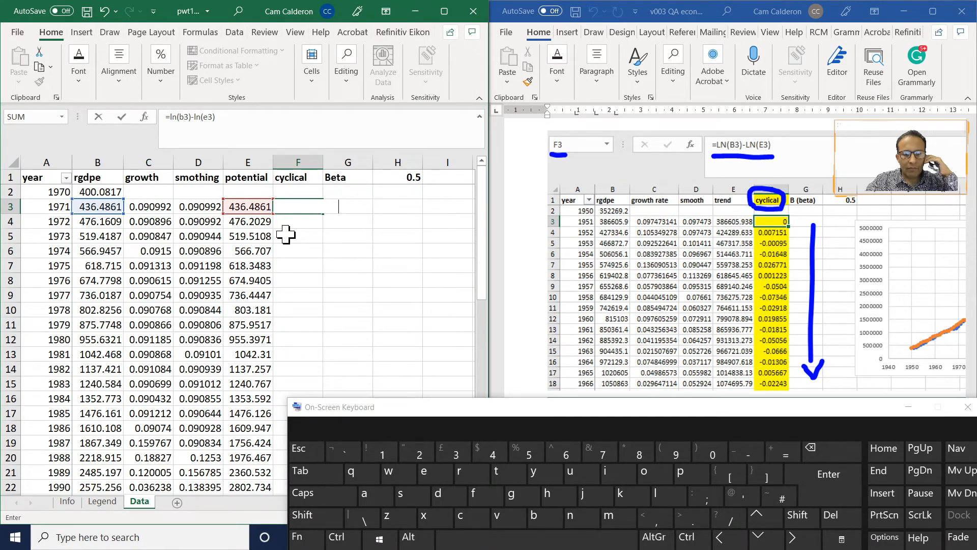
key(Return)
key(super)
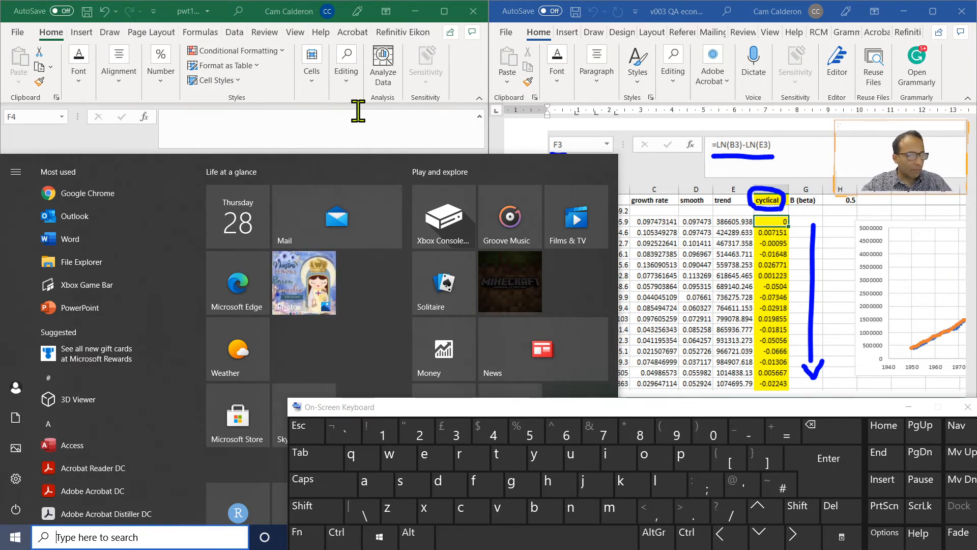
click(667, 254)
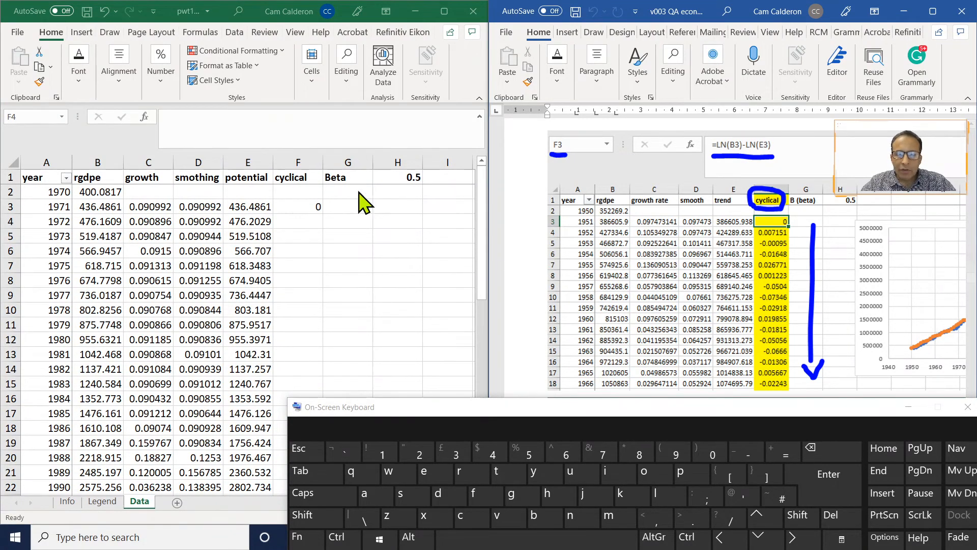
click(301, 207)
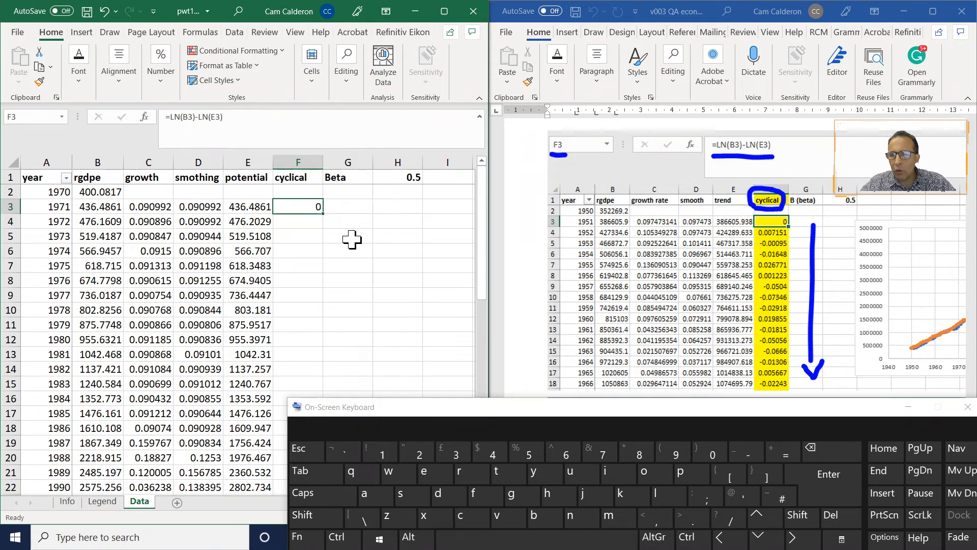
double_click(323, 213)
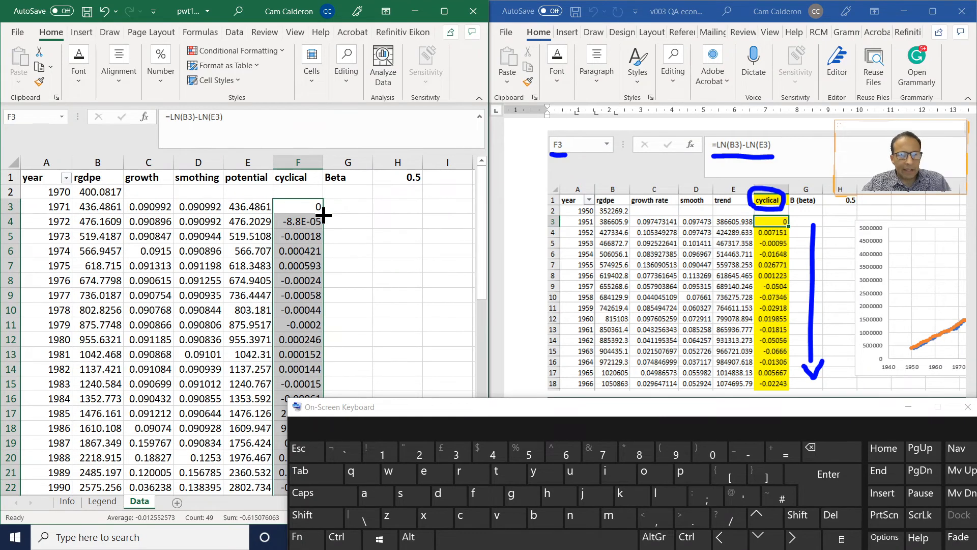
Look through the computed values in the cyclical column and compare them with the sample table in the Word document
key(Down)
key(Down)
key(Down)
key(Down)
key(Down)
key(Down)
key(Down)
key(Down)
key(Down)
key(Down)
key(Down)
key(Down)
key(Down)
key(Down)
key(Down)
key(Down)
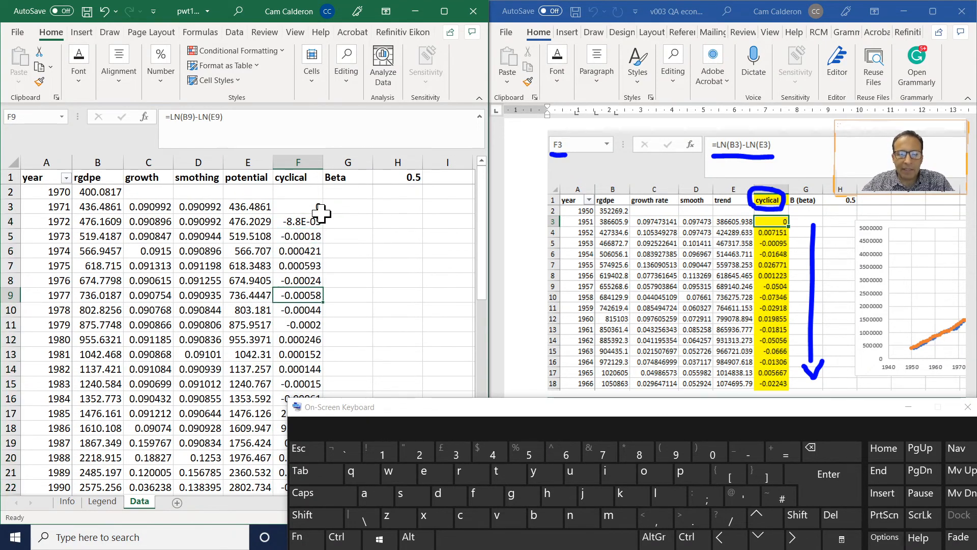
key(Down)
key(Down)
key(Down)
key(Down)
key(Down)
key(Down)
key(Down)
key(Down)
key(Down)
key(Down)
key(Down)
key(Down)
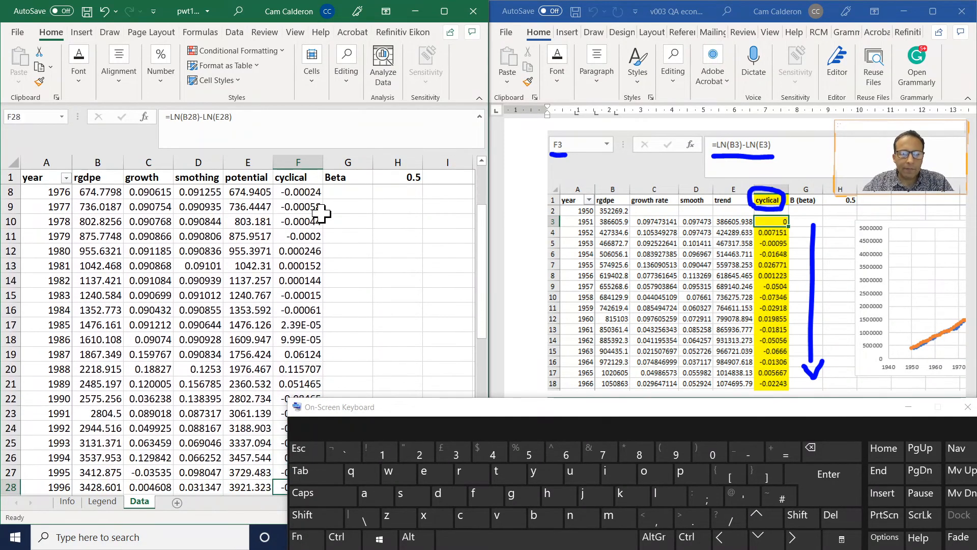
key(Down)
key(Down)
key(Down)
key(Down)
key(Down)
key(Down)
key(Down)
key(Down)
key(Down)
key(Down)
key(Down)
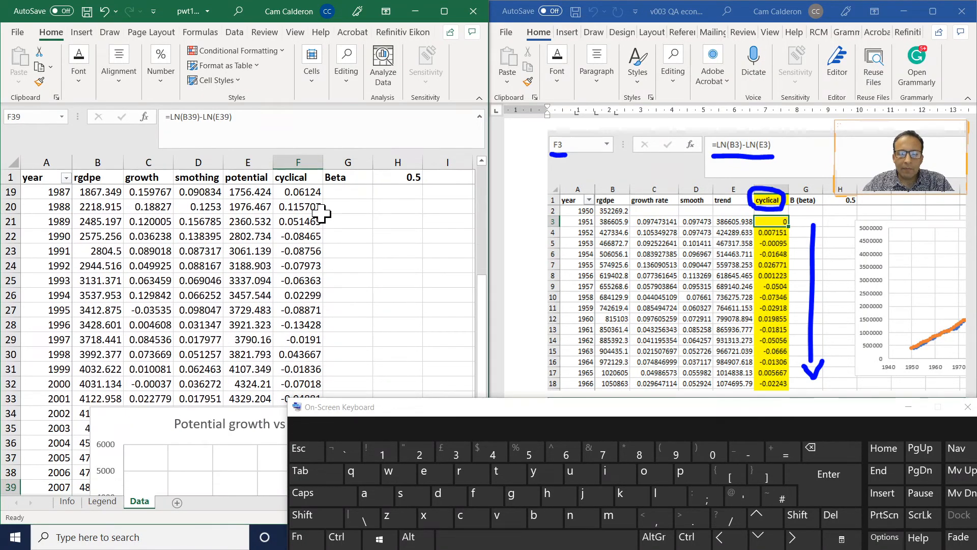
key(Down)
key(Up)
key(Up)
key(Up)
key(Up)
key(Up)
key(Up)
key(Up)
key(Up)
key(Up)
key(Up)
key(Up)
key(Up)
key(Up)
key(Up)
key(Up)
key(Up)
key(Up)
key(Up)
key(Up)
key(Up)
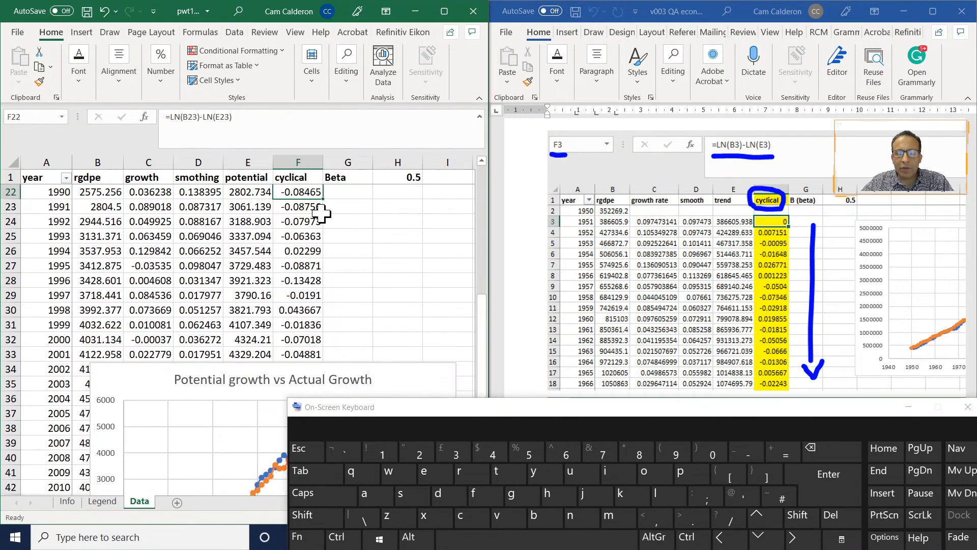
key(Up)
key(Up)
key(Up)
key(Up)
key(Up)
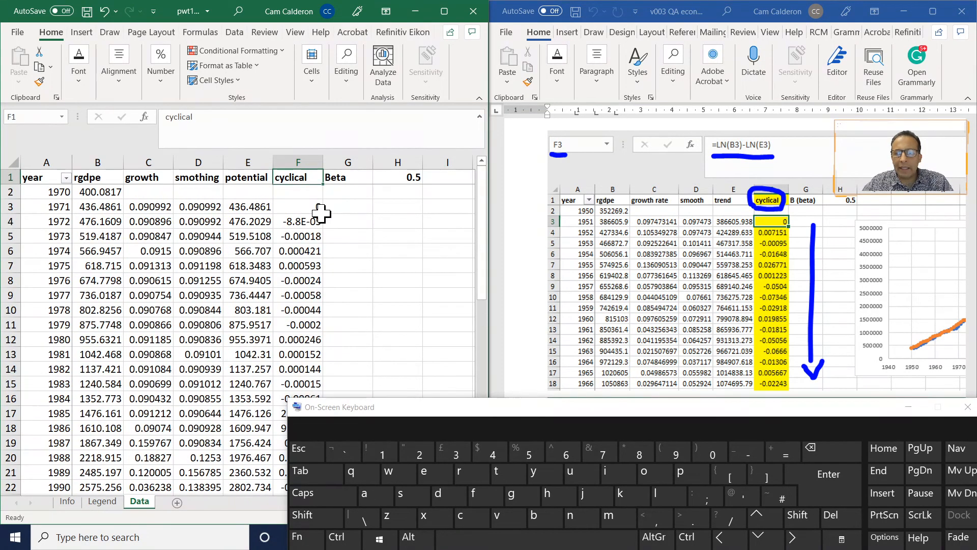
click(626, 255)
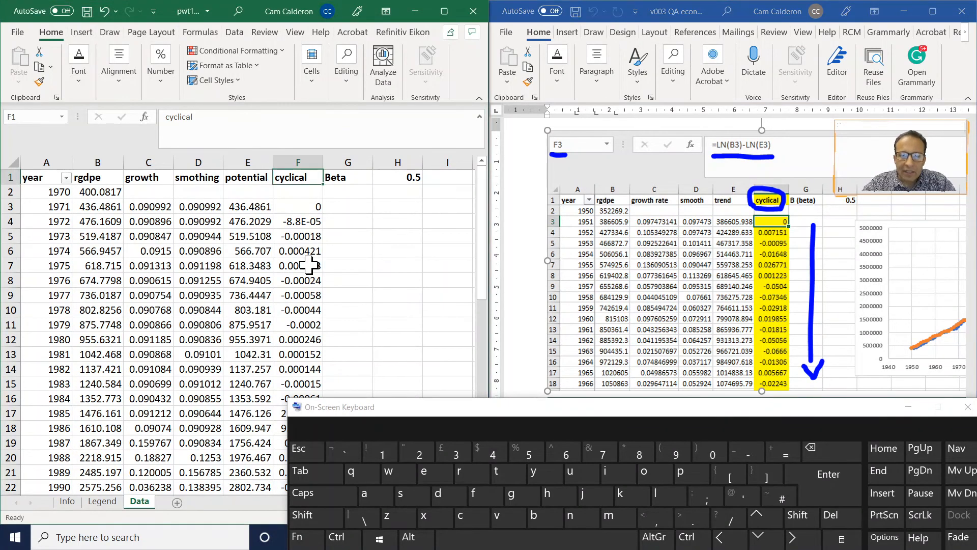
click(304, 205)
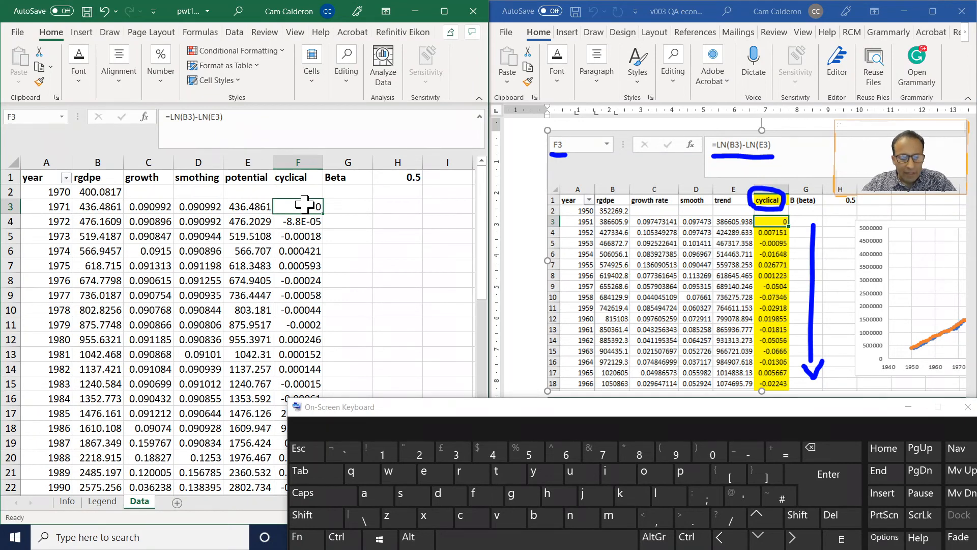
key(Up)
key(Up)
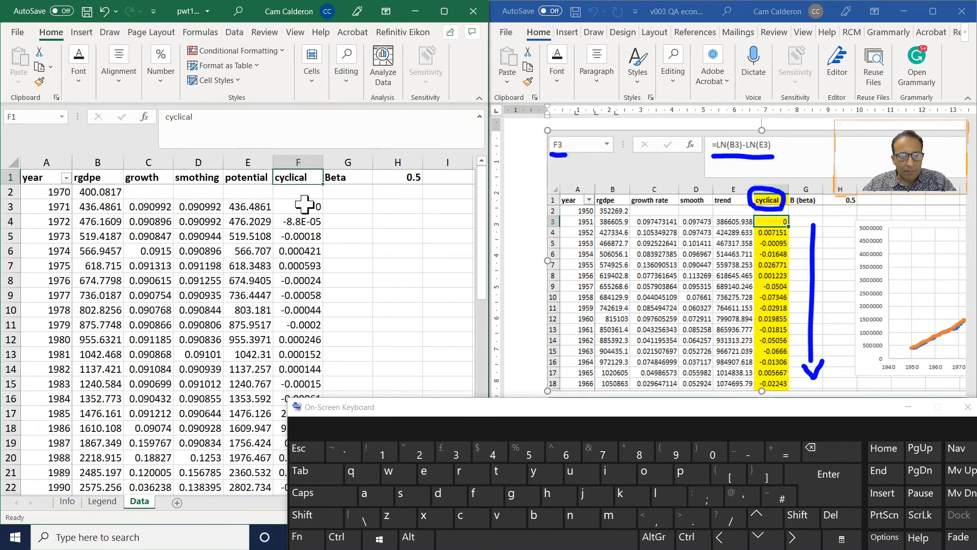
key(ctrl+shift+Down)
key(ctrl+shift+Down)
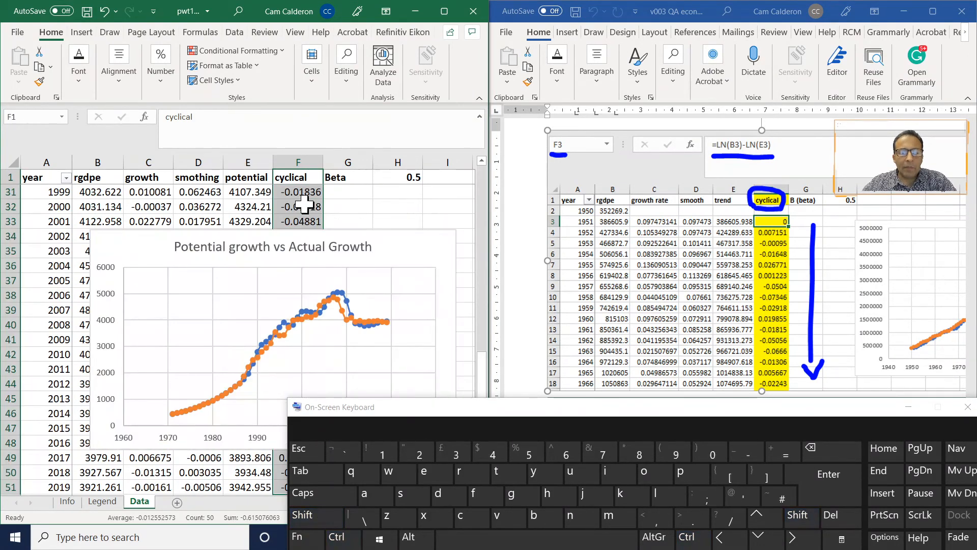
click(80, 34)
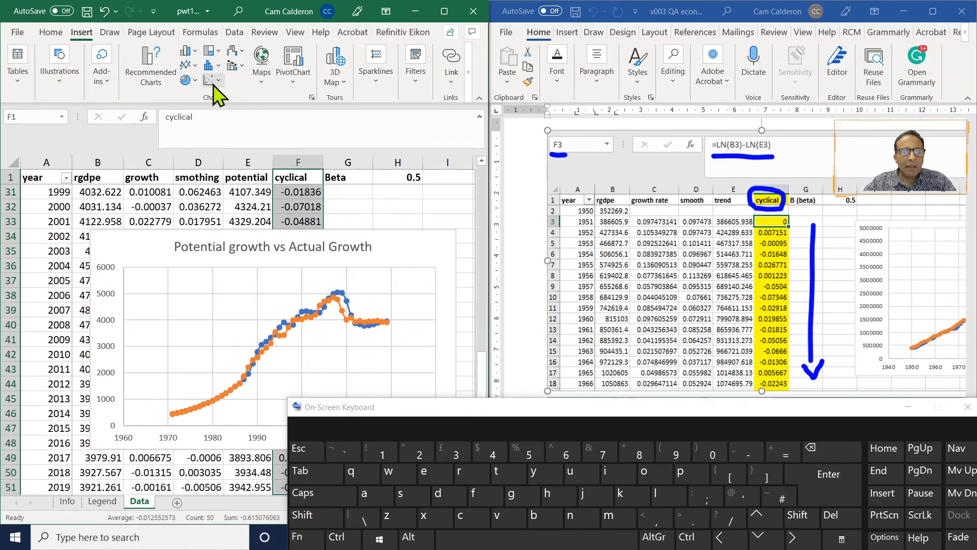
click(70, 206)
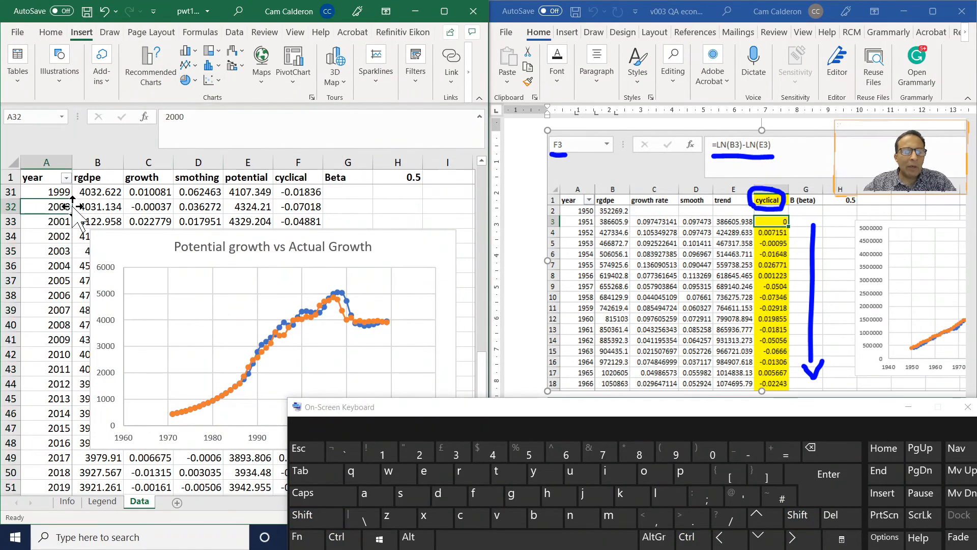
key(Up)
key(Up)
key(Up)
key(Up)
key(Up)
key(ctrl+Up)
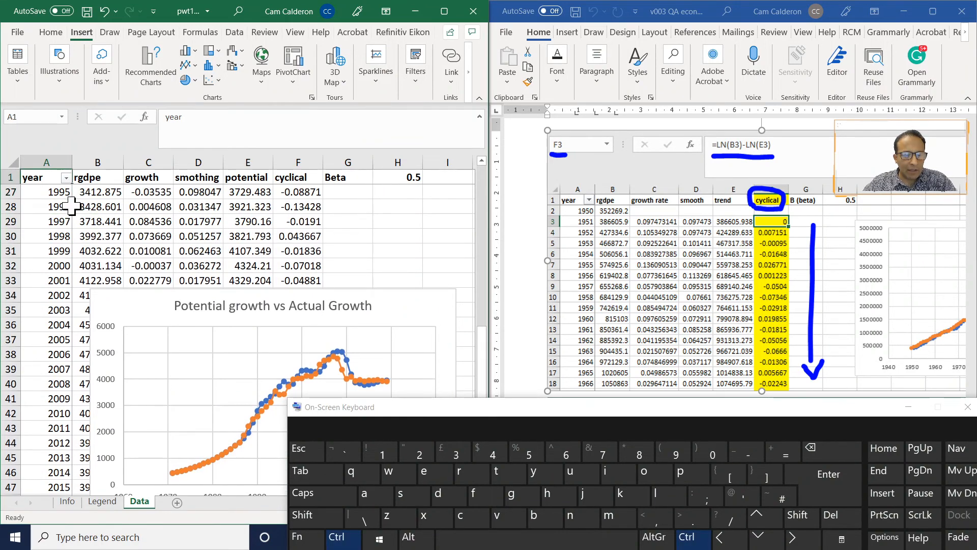
Plot the cyclical values F3:F51 against the years A3:A51 as a scatter chart with smooth lines and markers
click(70, 206)
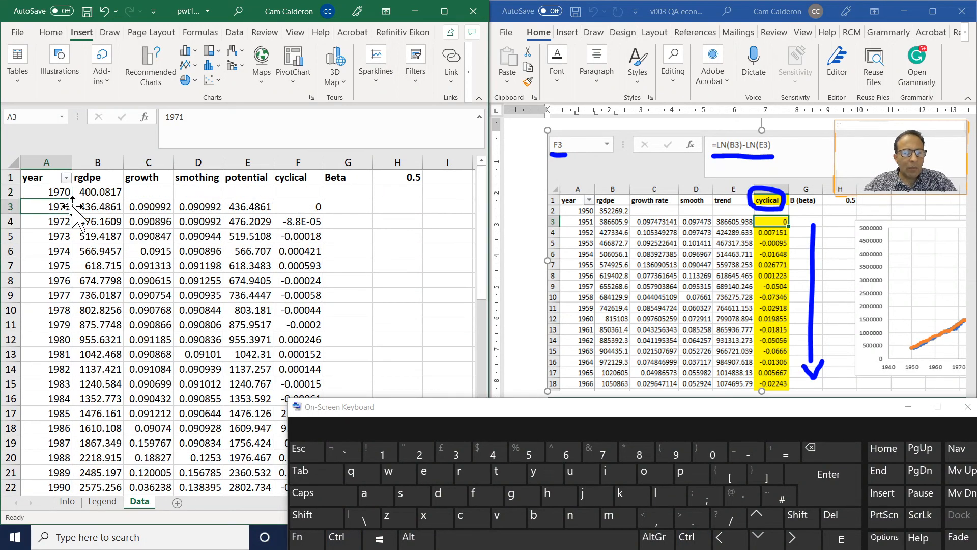
key(shift)
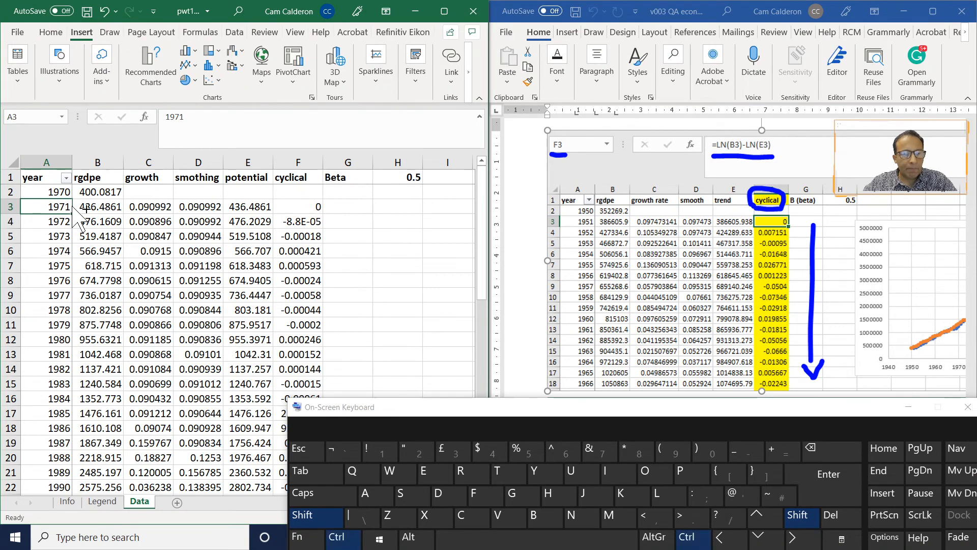
key(ctrl+shift+Down)
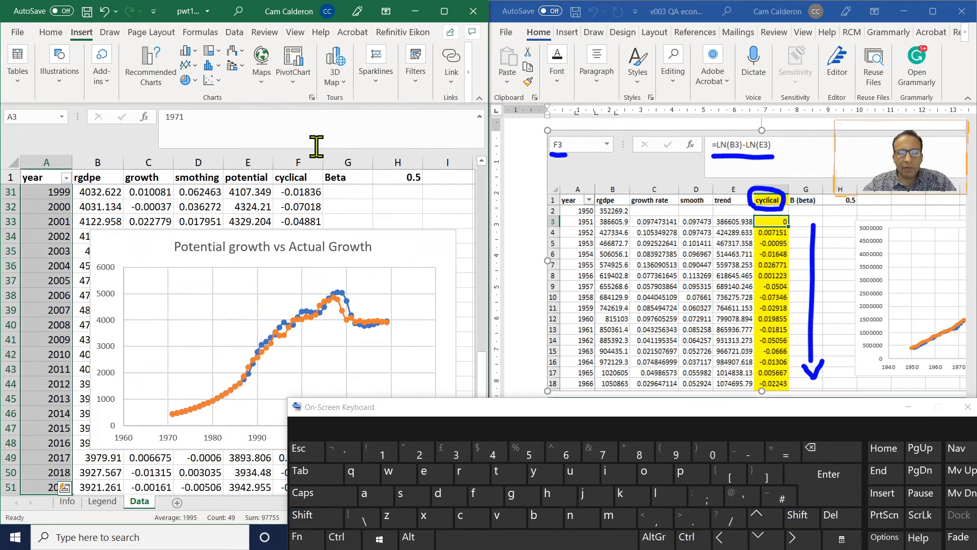
drag(486, 389, 466, 153)
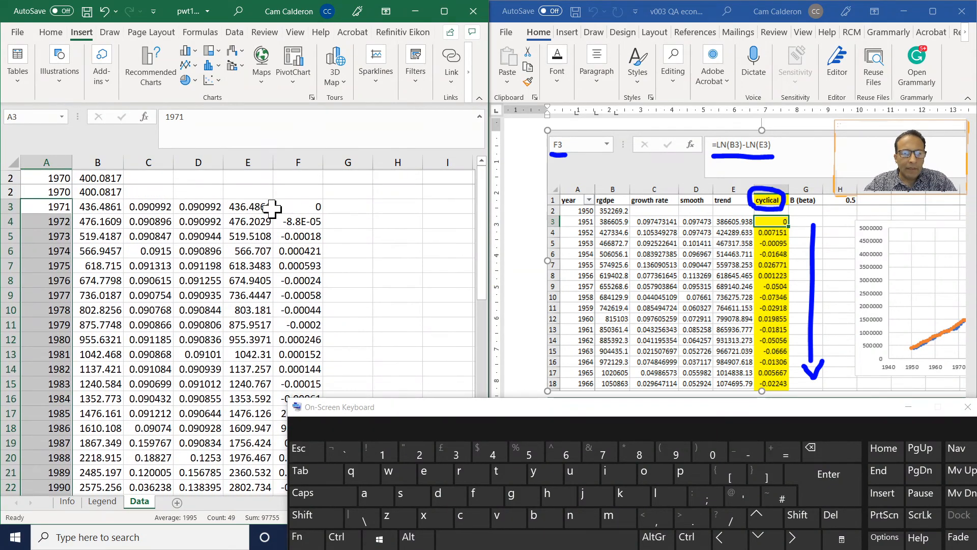
click(307, 203)
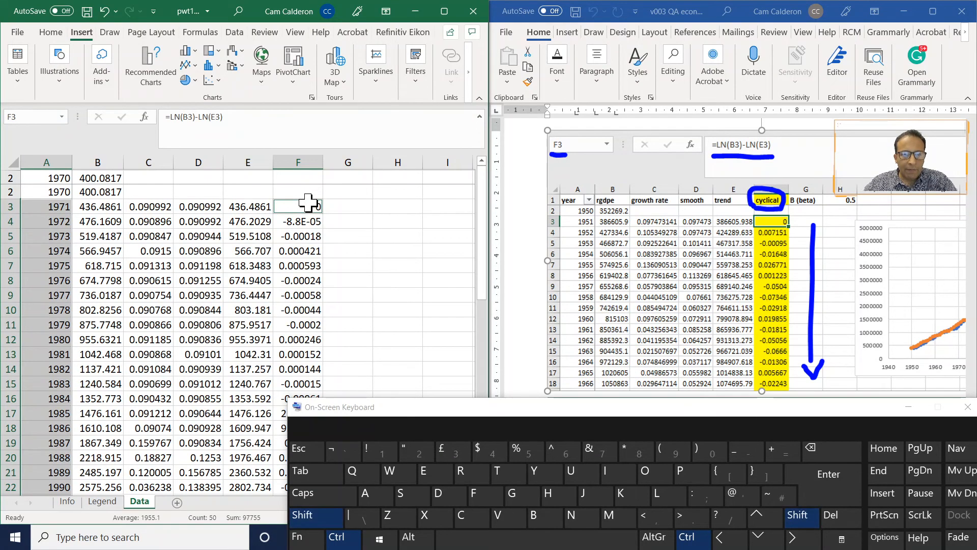
key(ctrl+shift+Down)
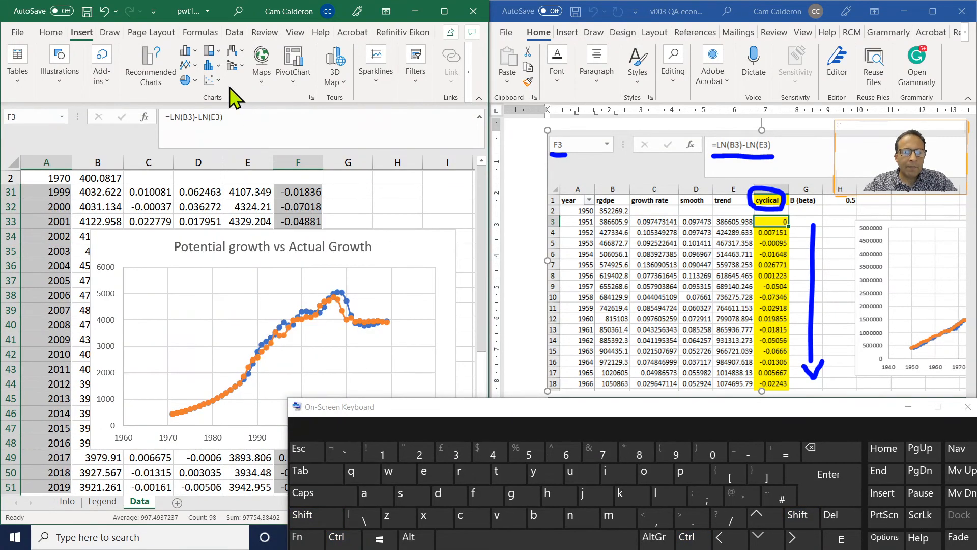
click(209, 80)
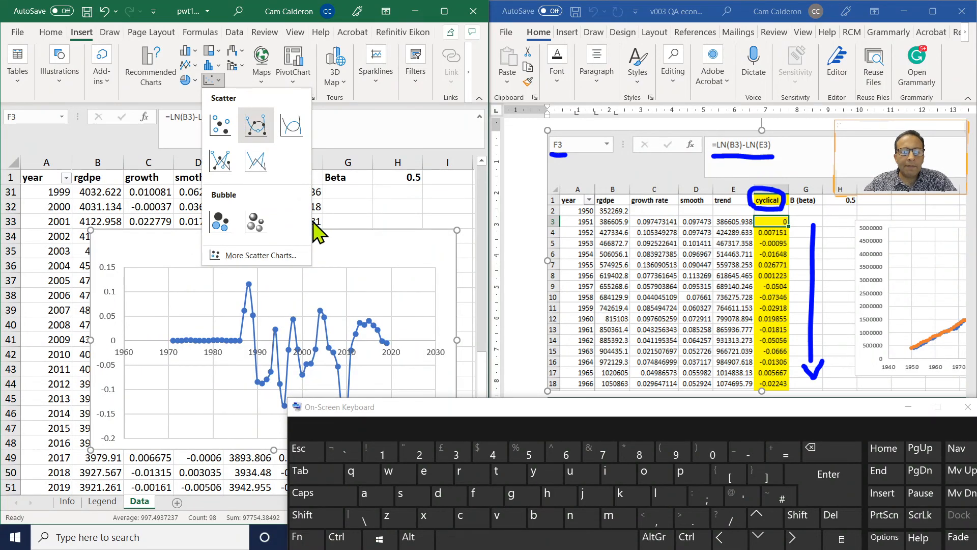
click(256, 125)
Replace the new cyclical chart's title with "Business Cicle"
click(269, 247)
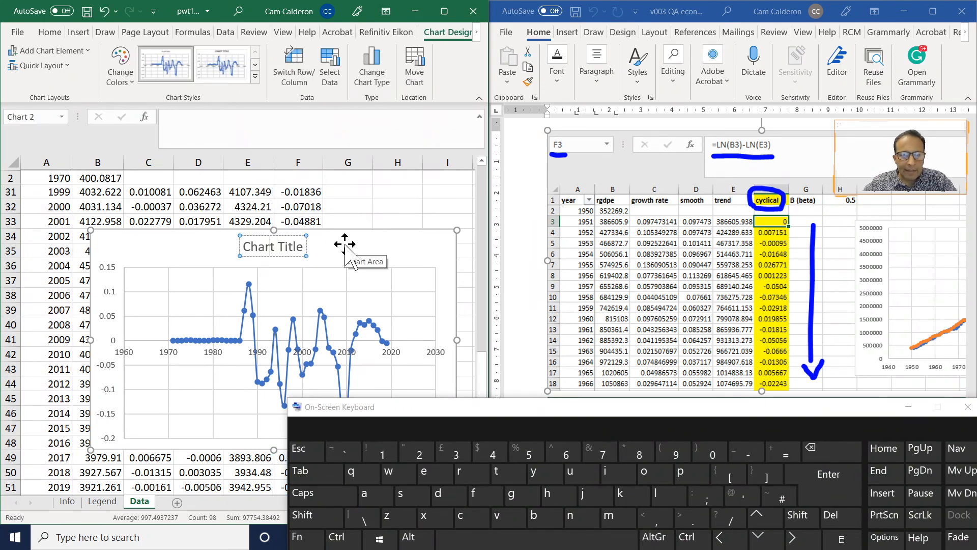
key(Home)
key(shift+Right)
key(shift+Right)
key(shift+Right)
key(shift+Right)
key(shift+Right)
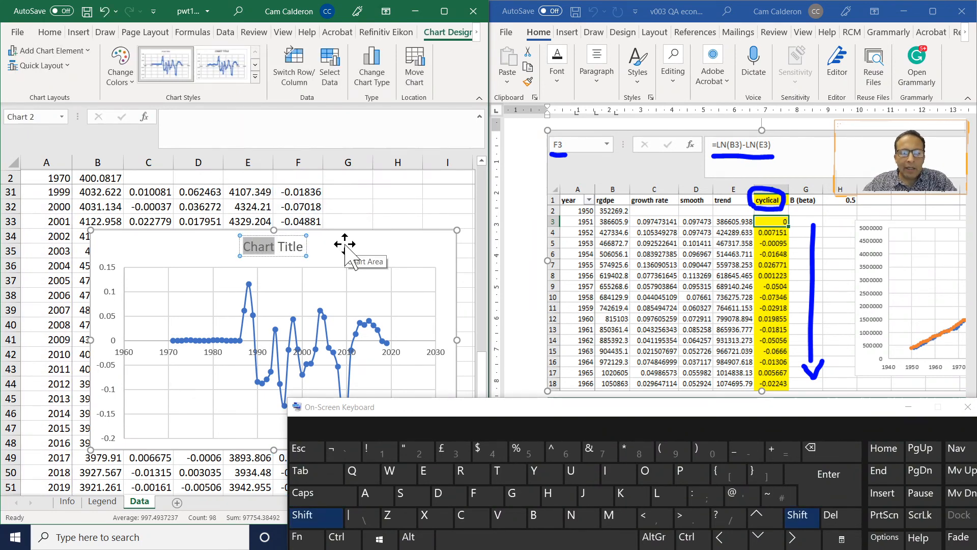
text(Business)
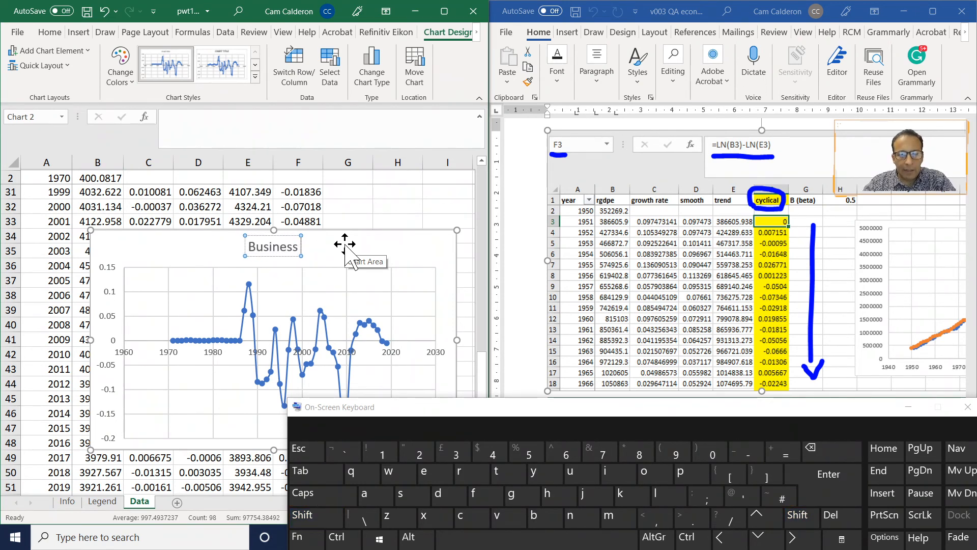
text( Ciclle)
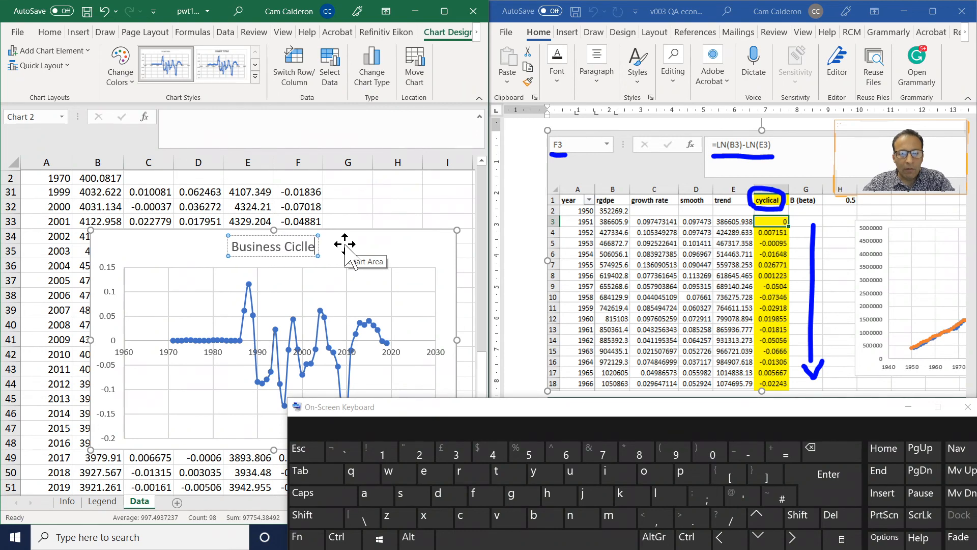
key(BackSpace)
key(BackSpace)
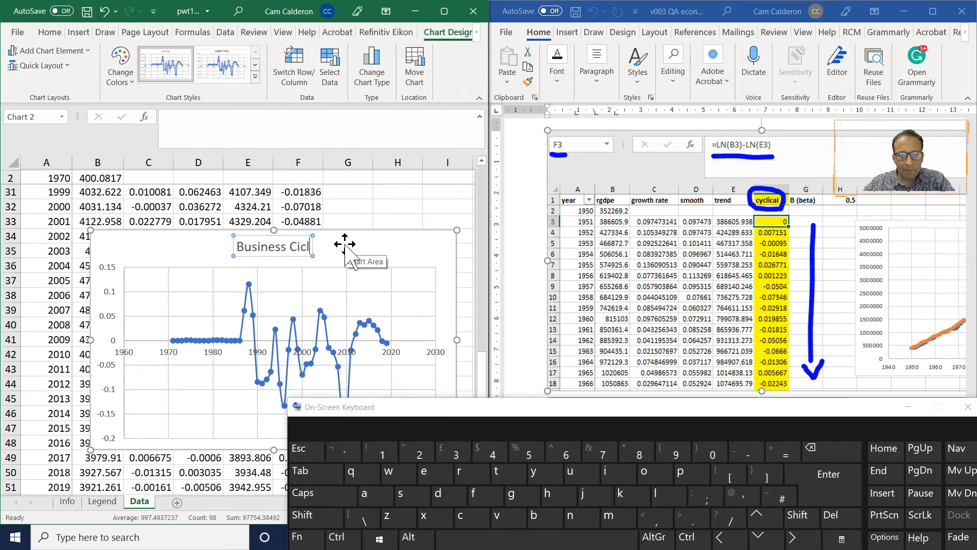
text(e)
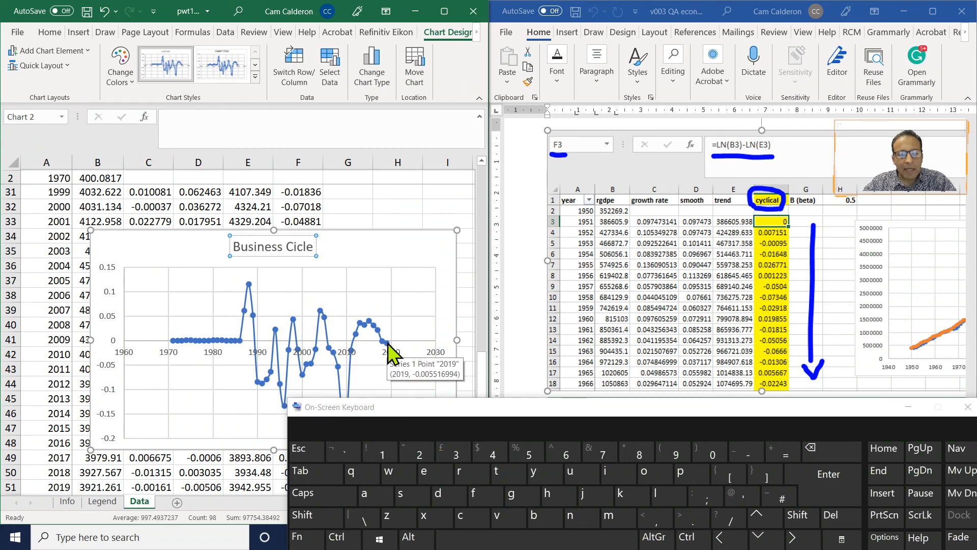
click(370, 248)
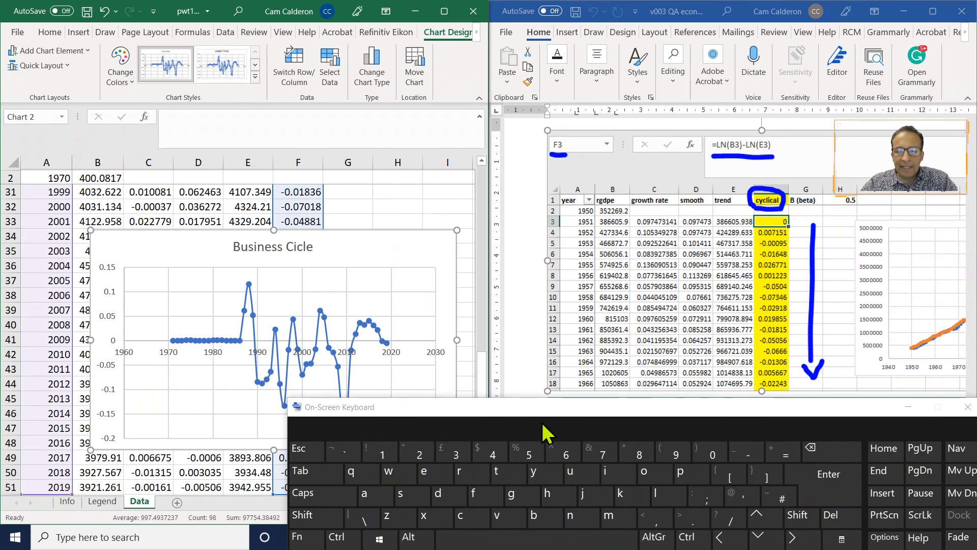
key(alt+Tab)
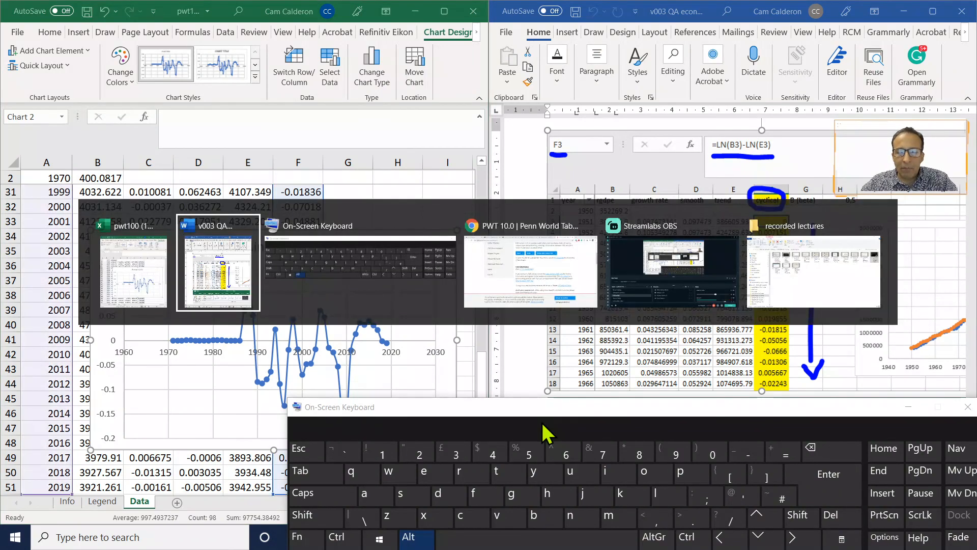
key(alt+Tab)
key(alt+Tab)
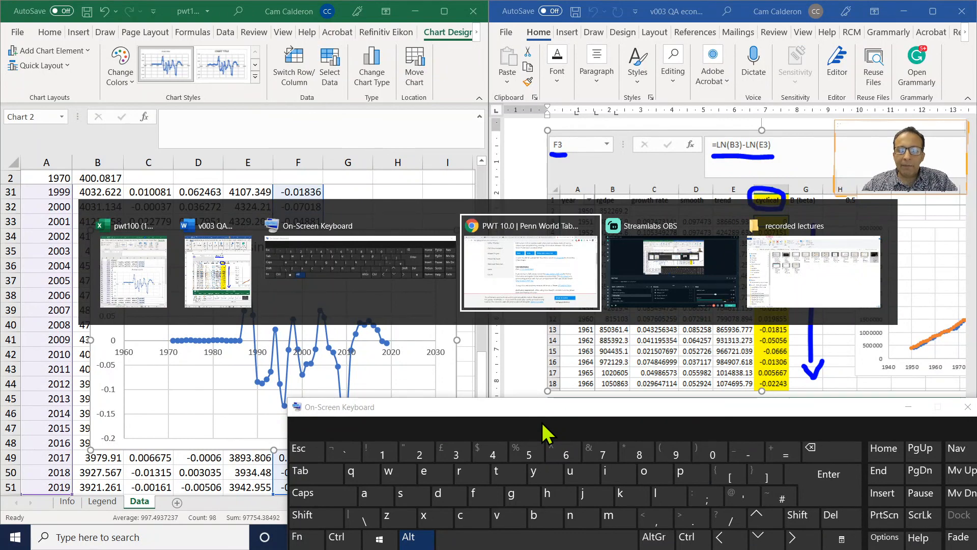
key(alt+Tab)
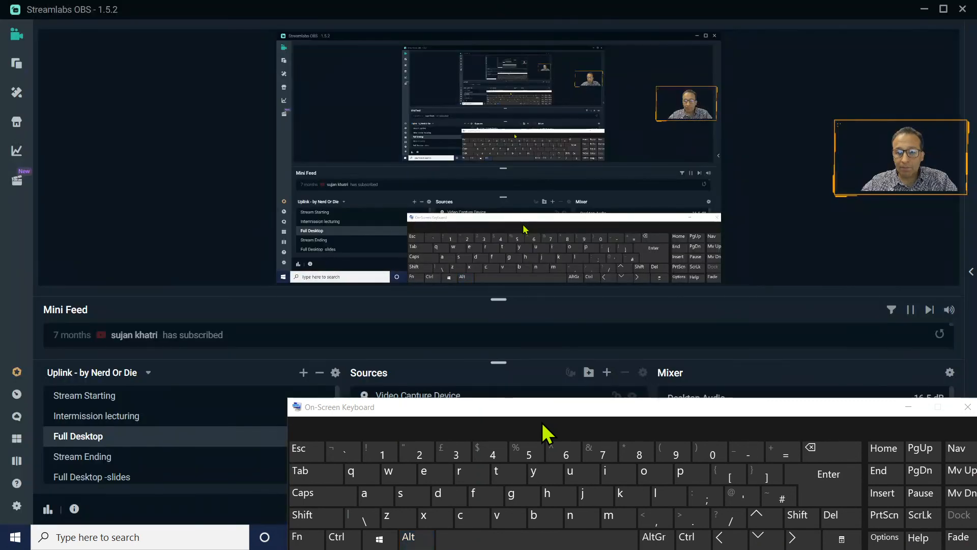
key(alt+Tab)
key(alt+Tab)
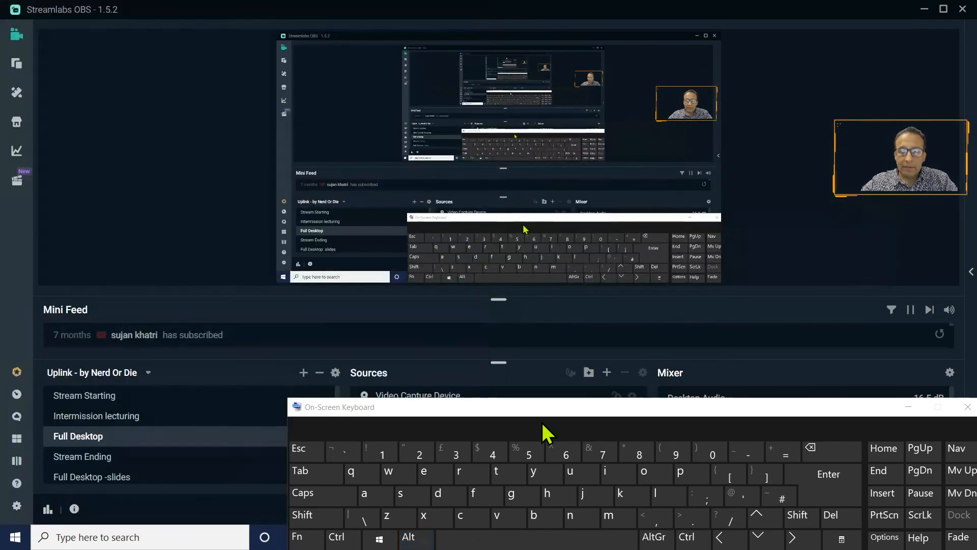